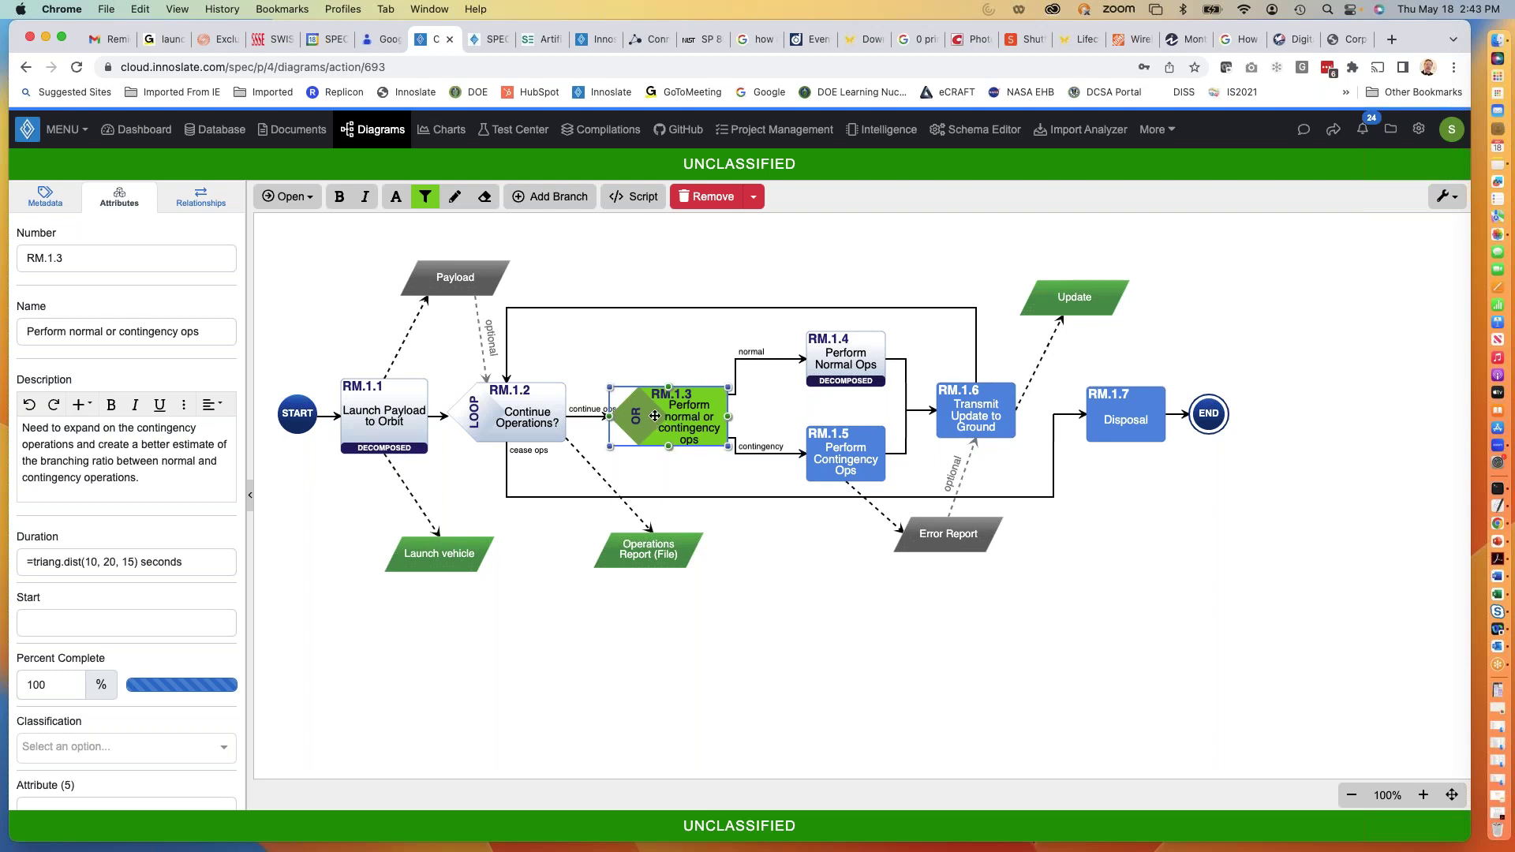
Open the decomposition diagram of RM.1.4 Perform Normal Ops and look over its actions.
click(680, 294)
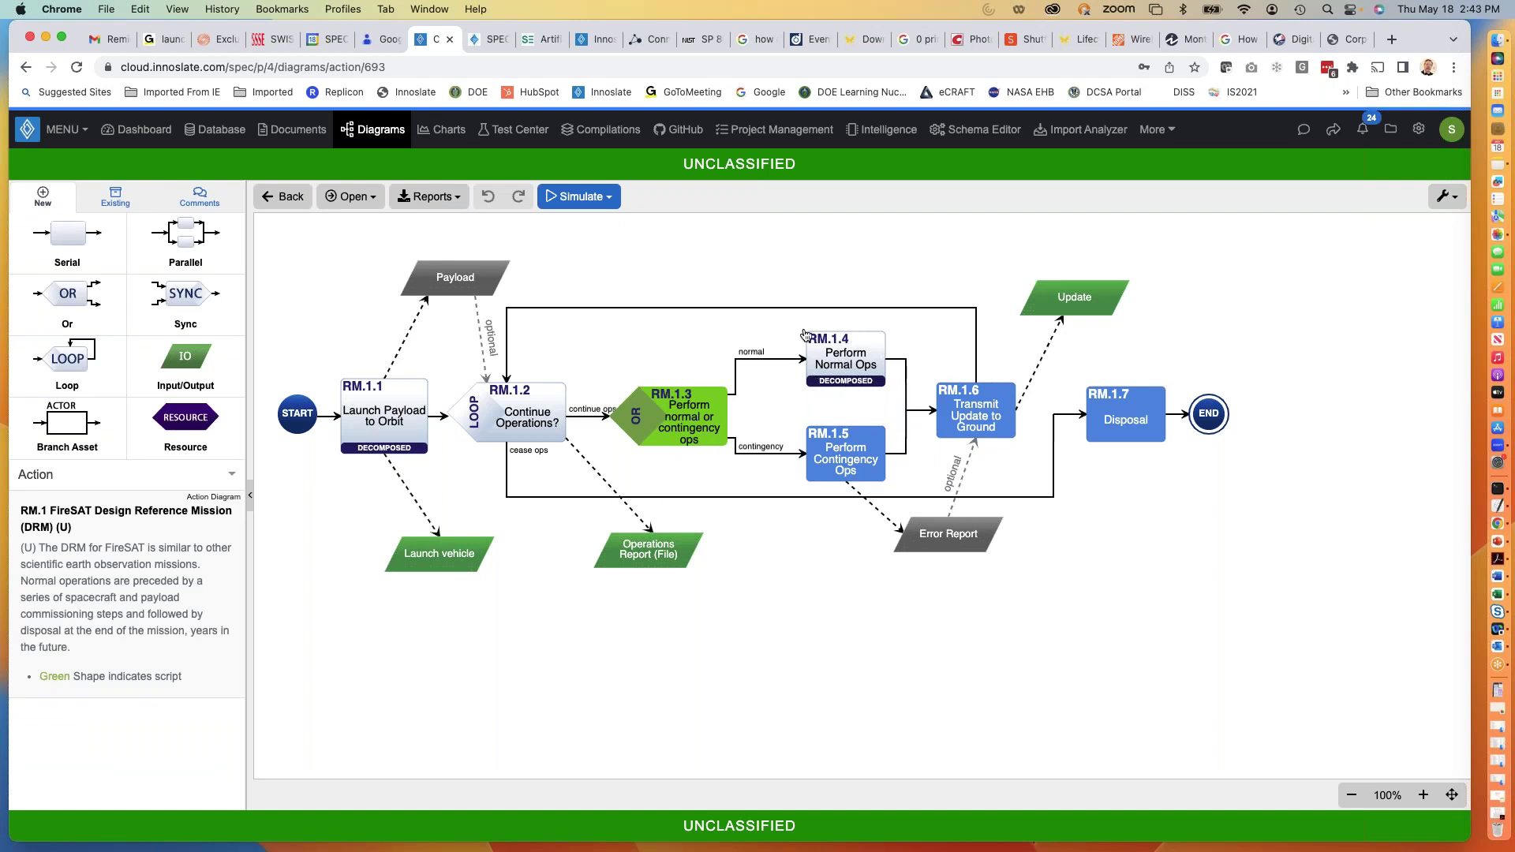
click(851, 383)
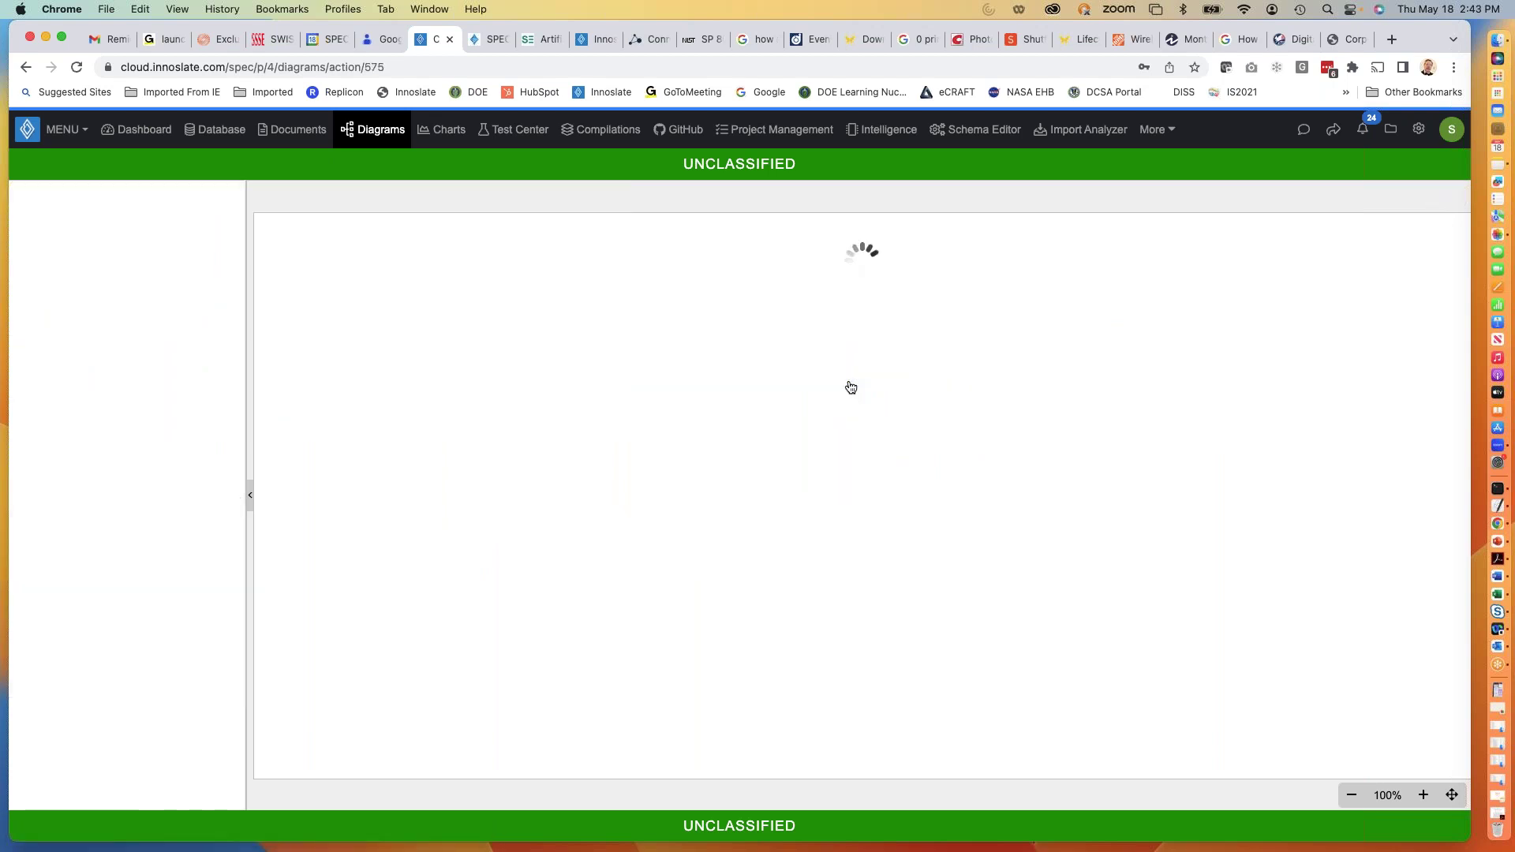
scroll(440, 521, down, 5)
scroll(441, 521, up, 5)
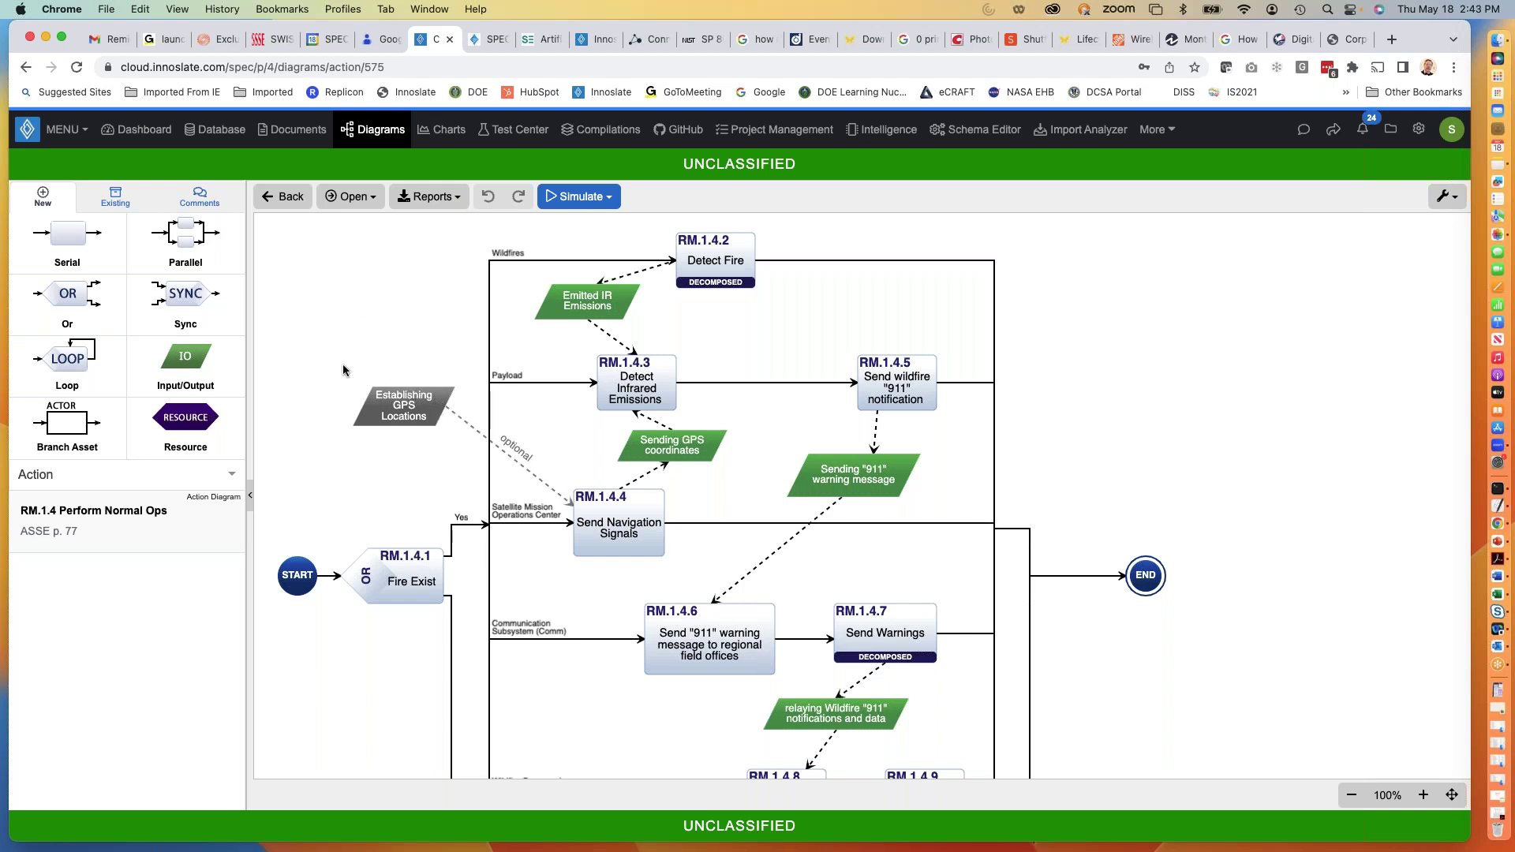
Change the link from Establishing GPS Locations to RM.1.4.4 Send Navigation Signals from optional to a trigger.
click(398, 405)
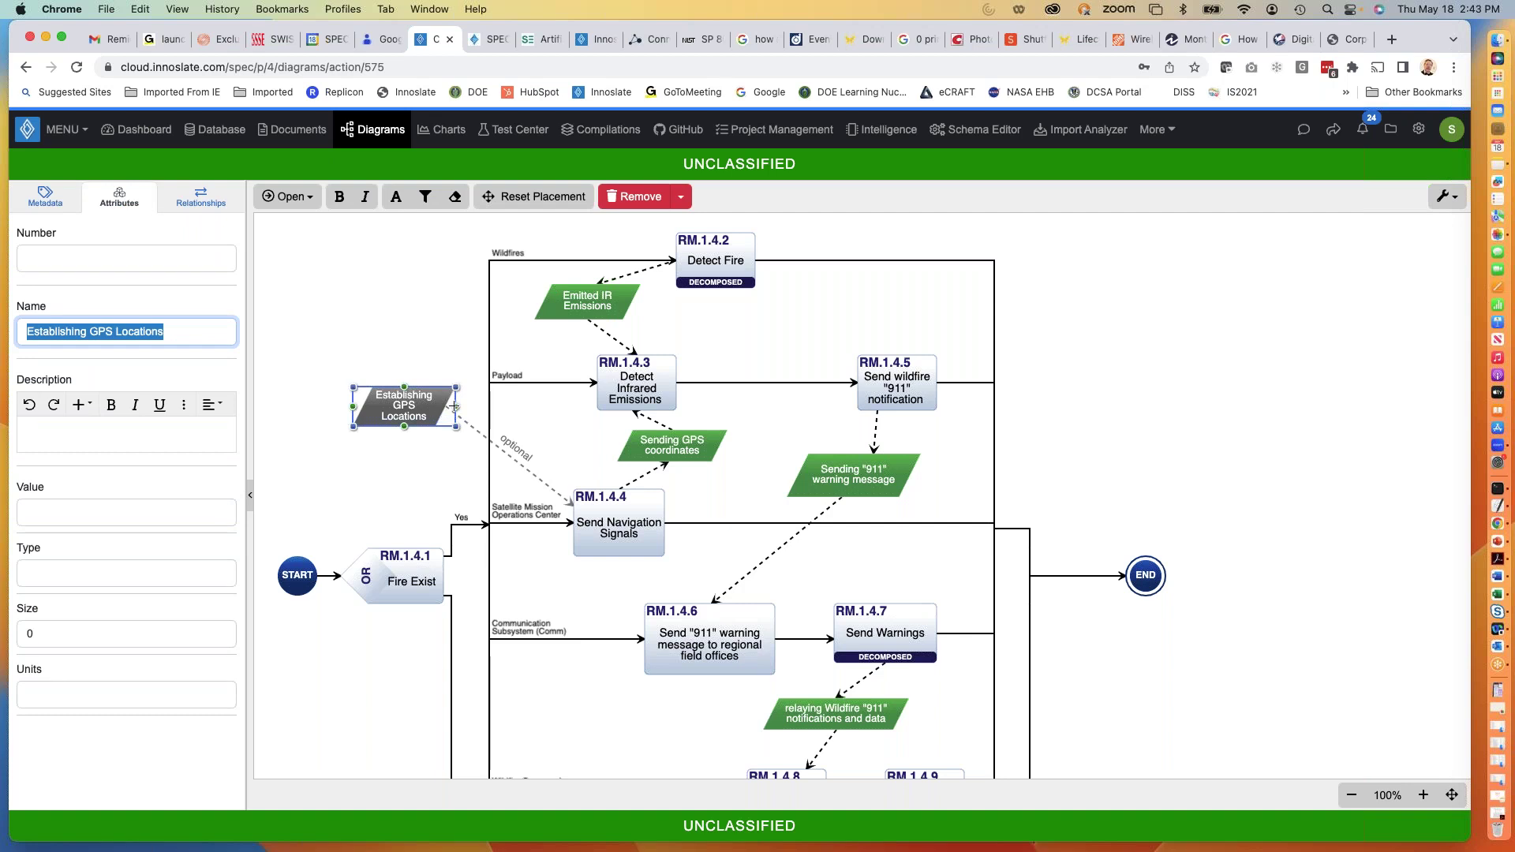
drag(453, 407, 584, 509)
click(594, 505)
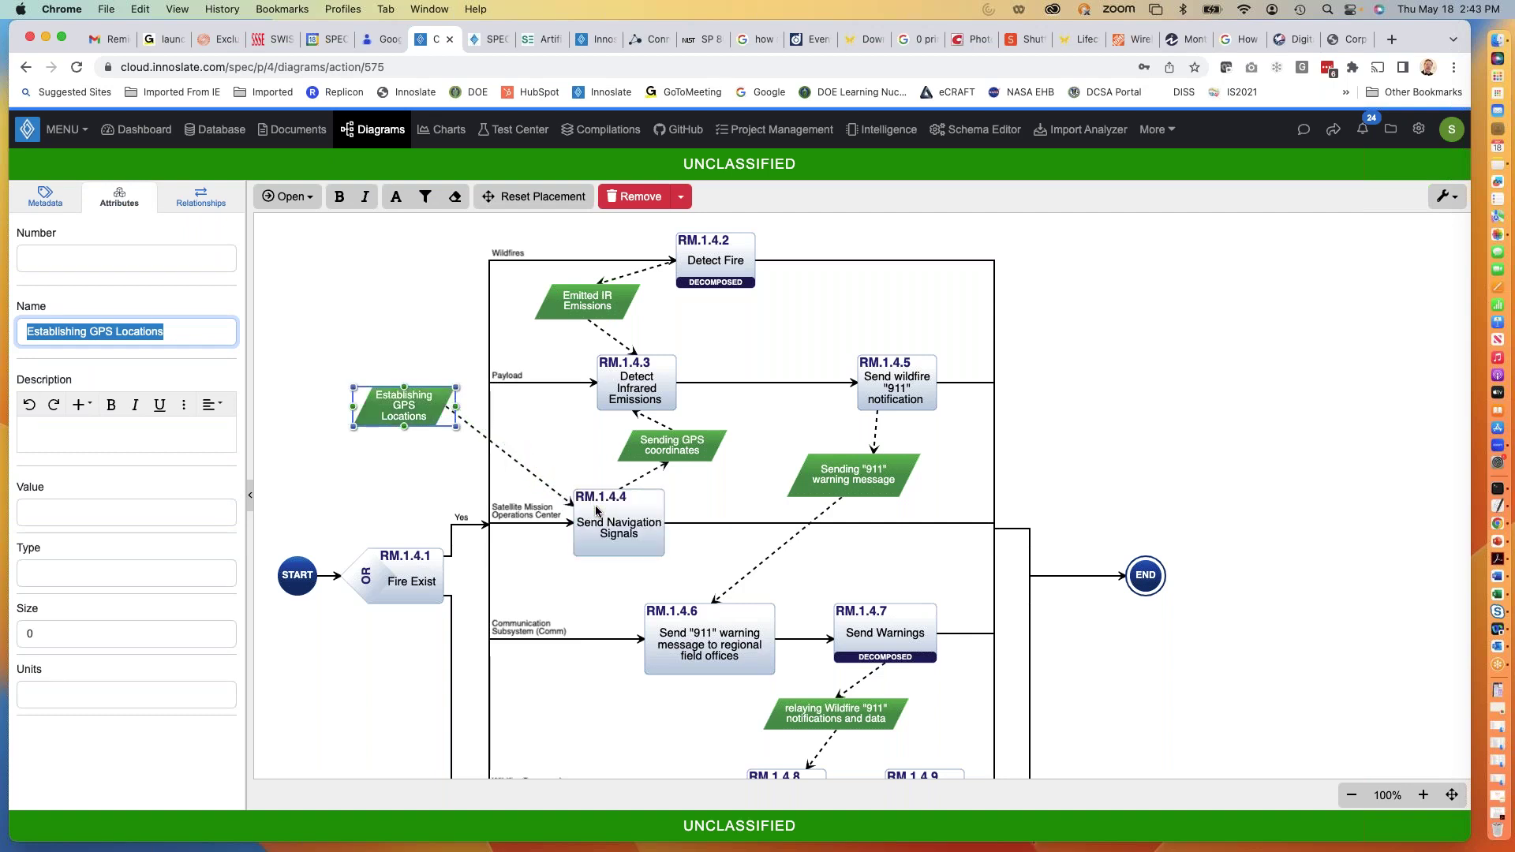
click(422, 483)
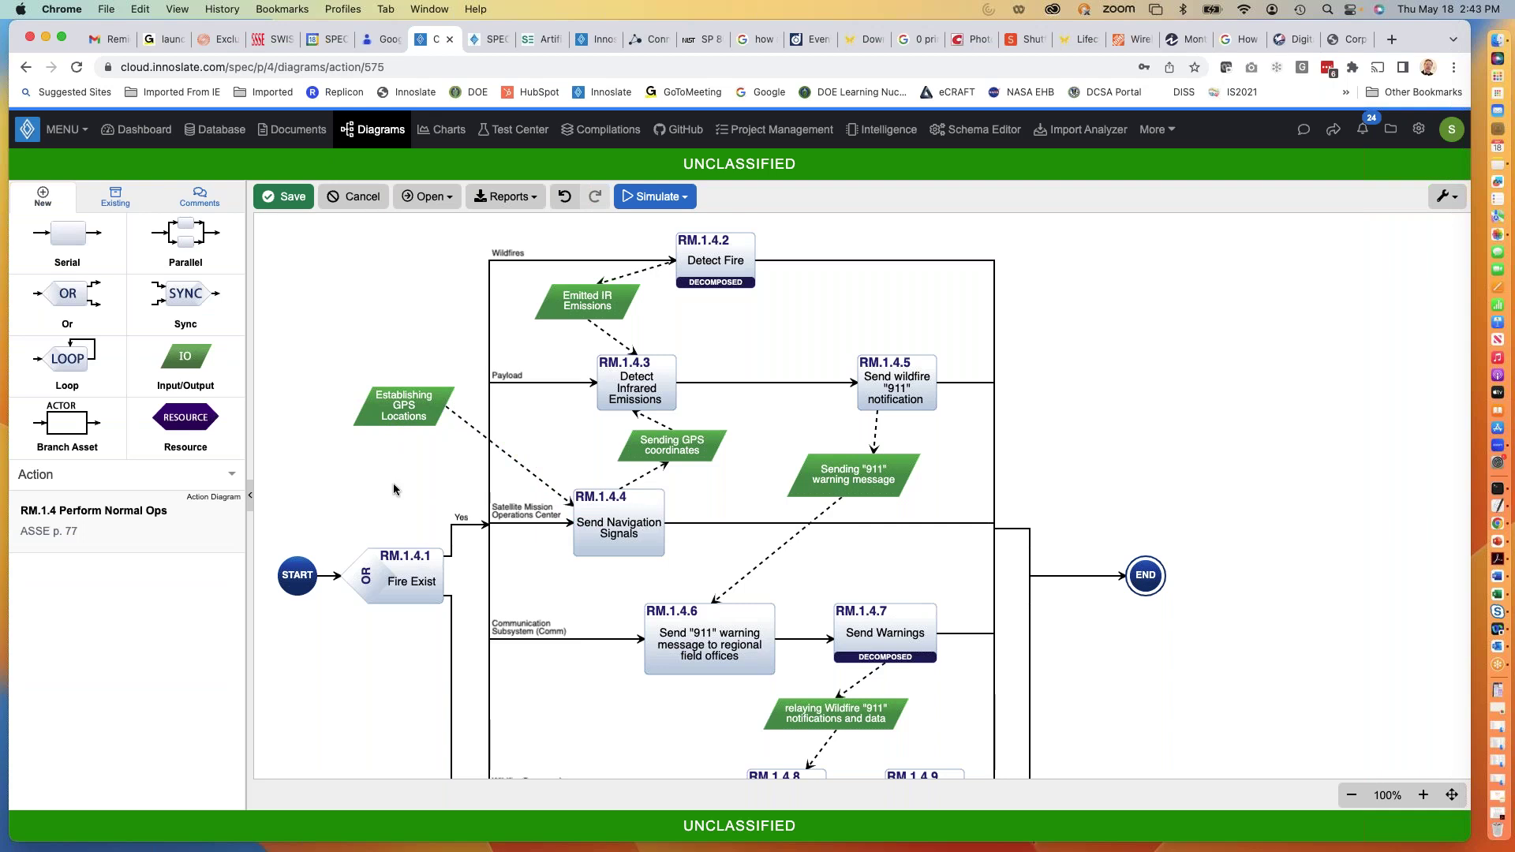
Set the link from Establishing GPS Locations to Send Navigation Signals back to optional and save the diagram.
click(414, 410)
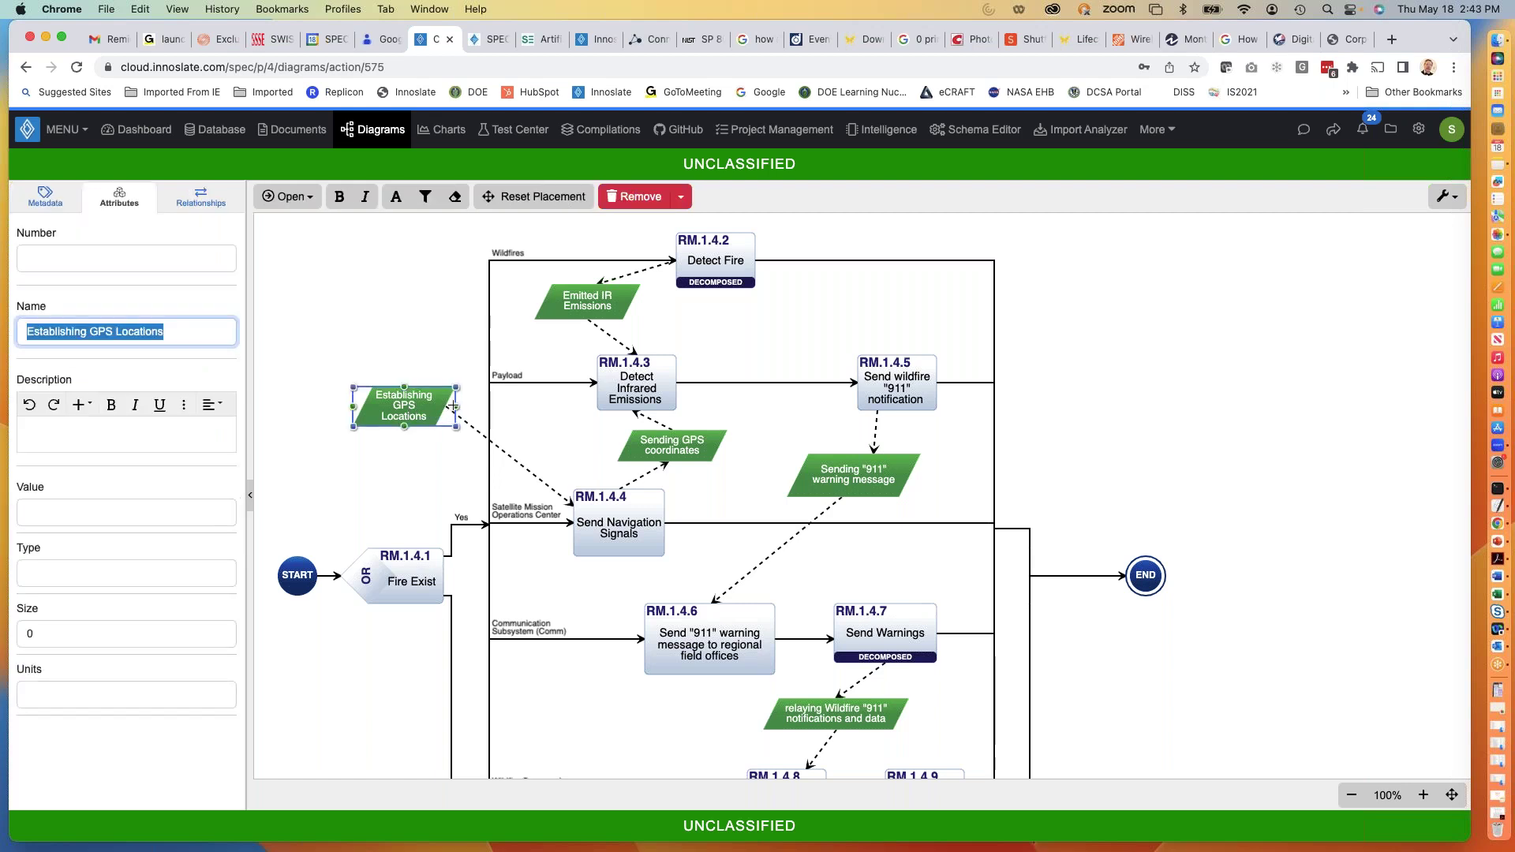
drag(456, 407, 585, 527)
click(605, 537)
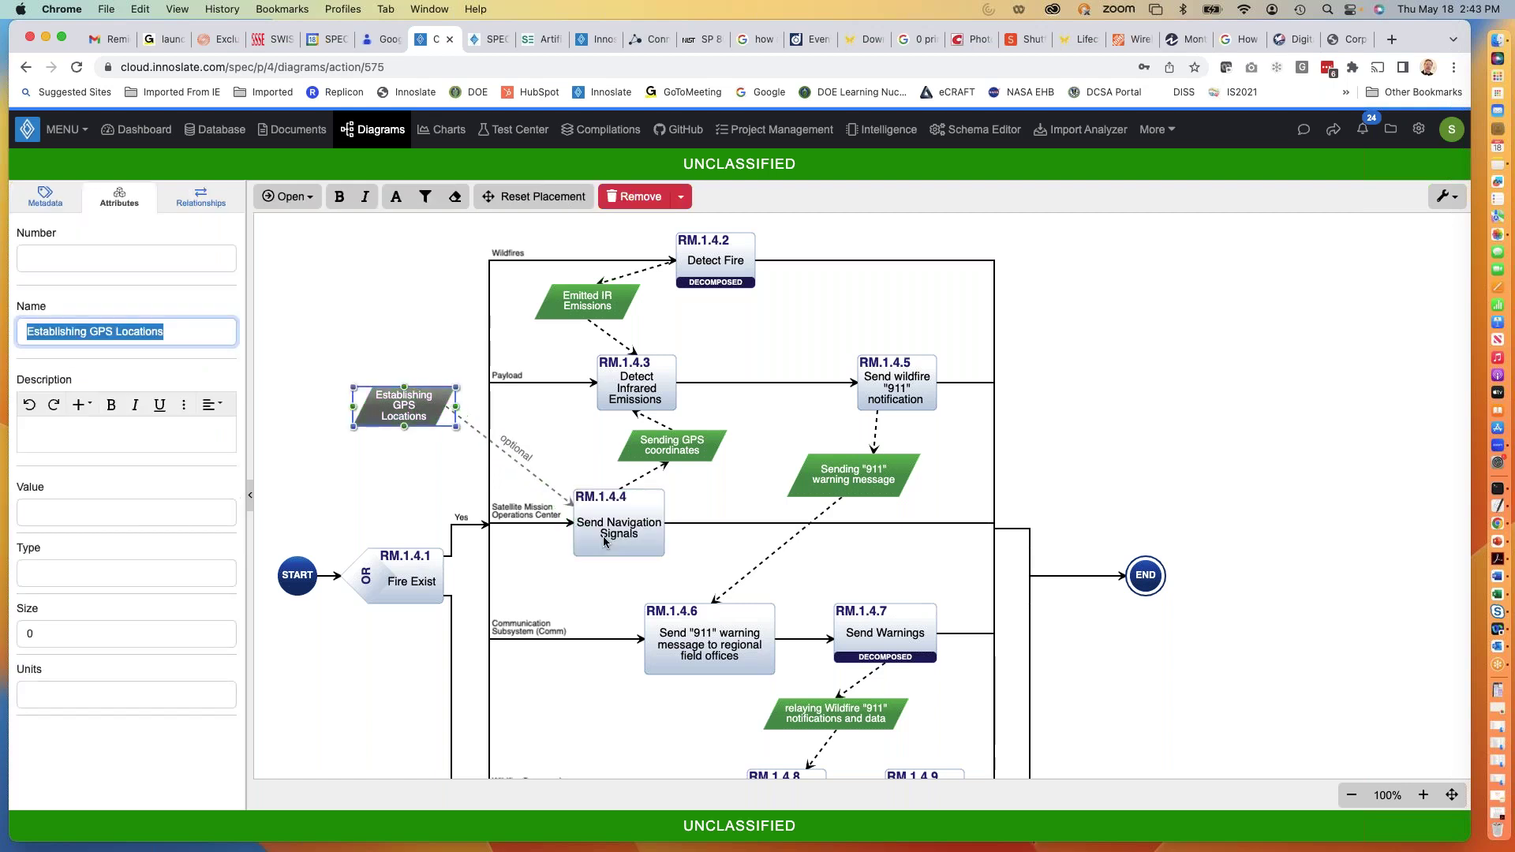
click(404, 302)
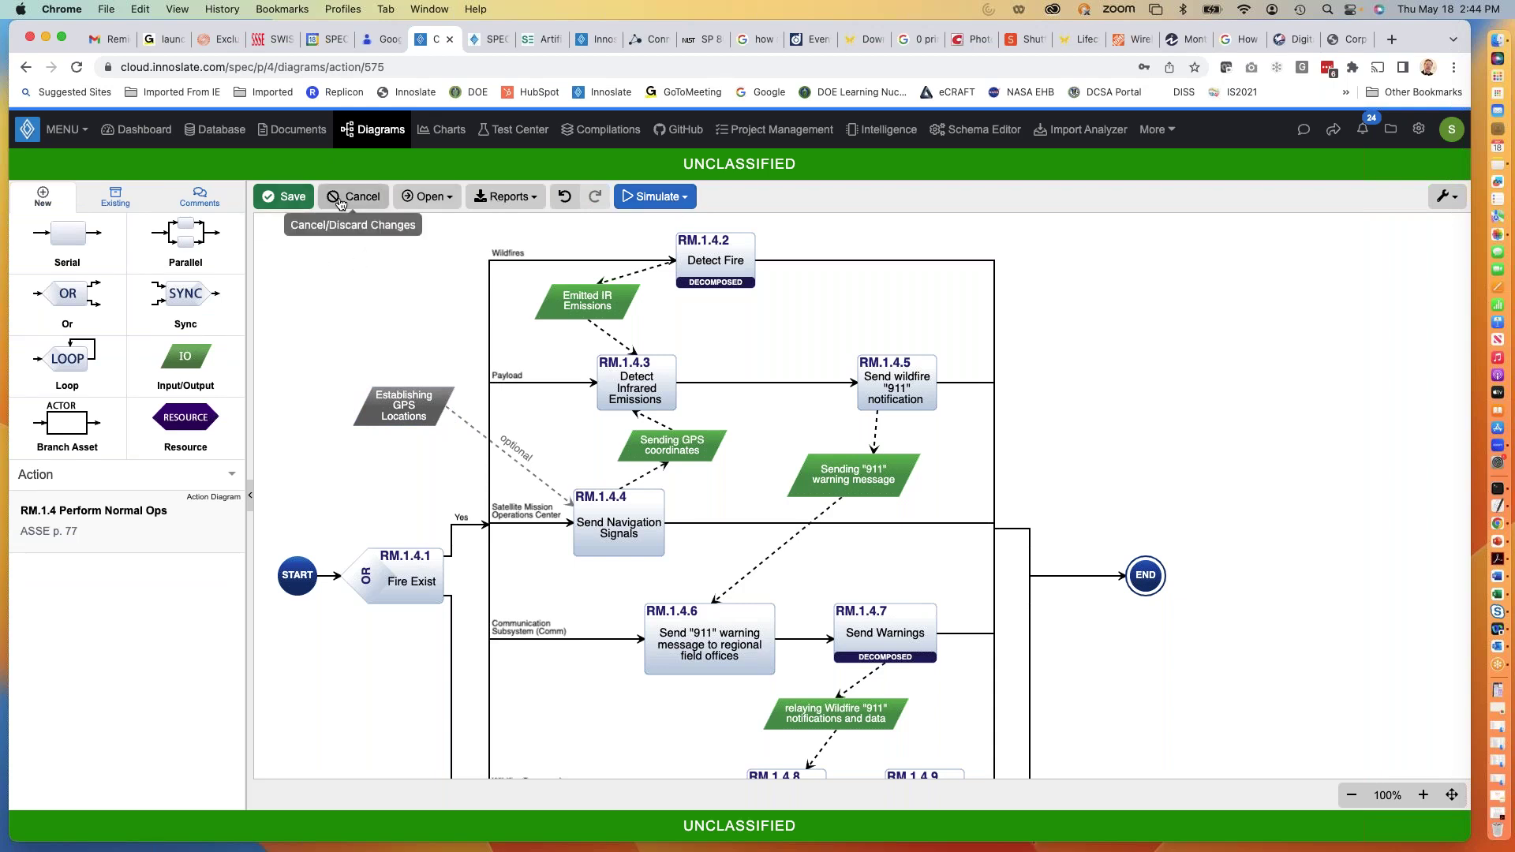
click(293, 199)
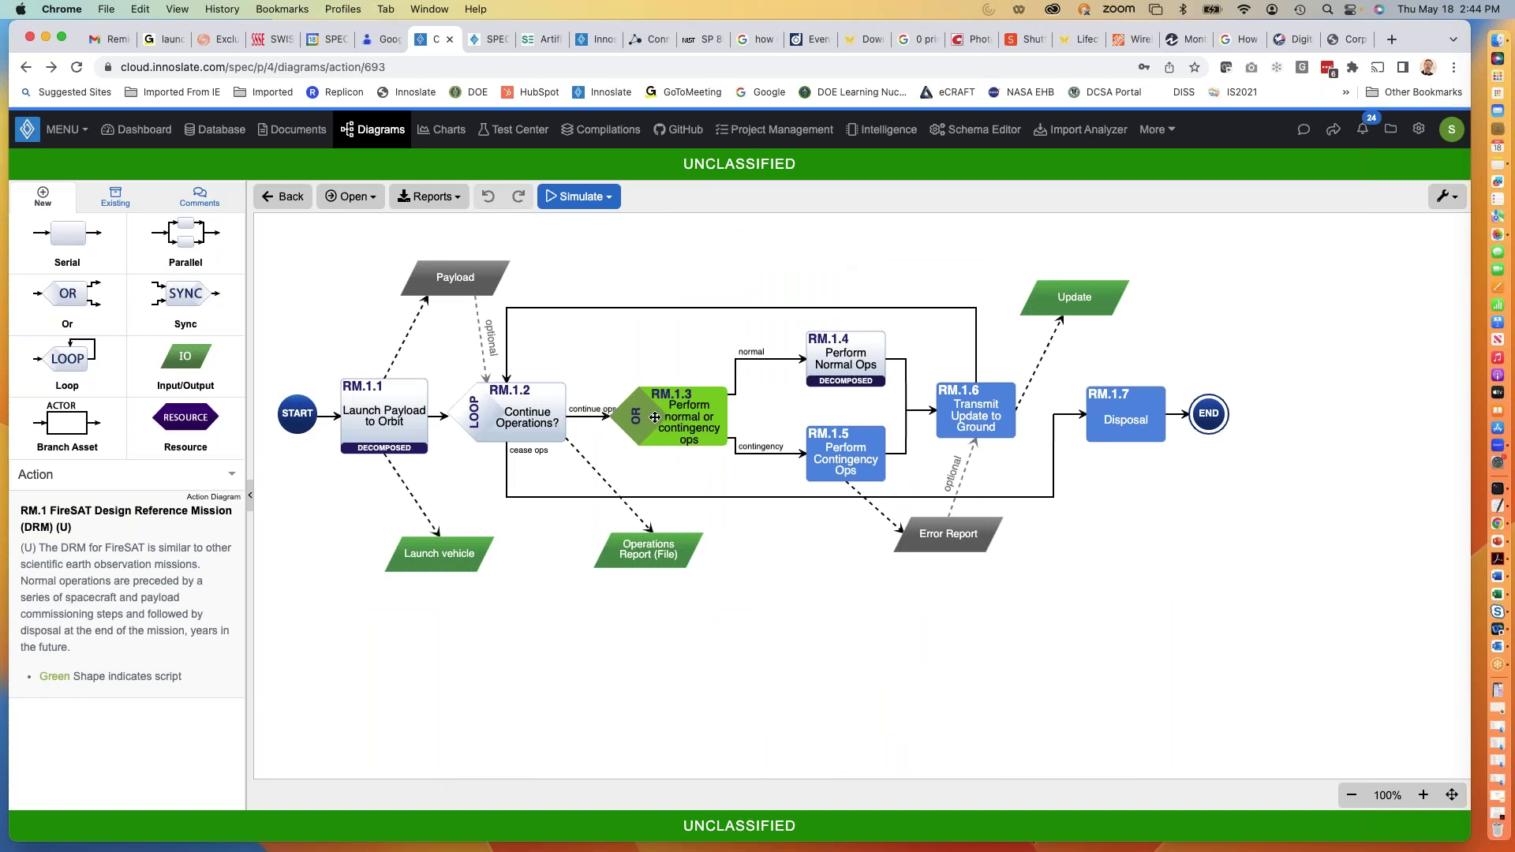
Review the relationships of RM.1.5 Perform Contingency Ops and open its incurred Contingency Cost entity.
click(826, 452)
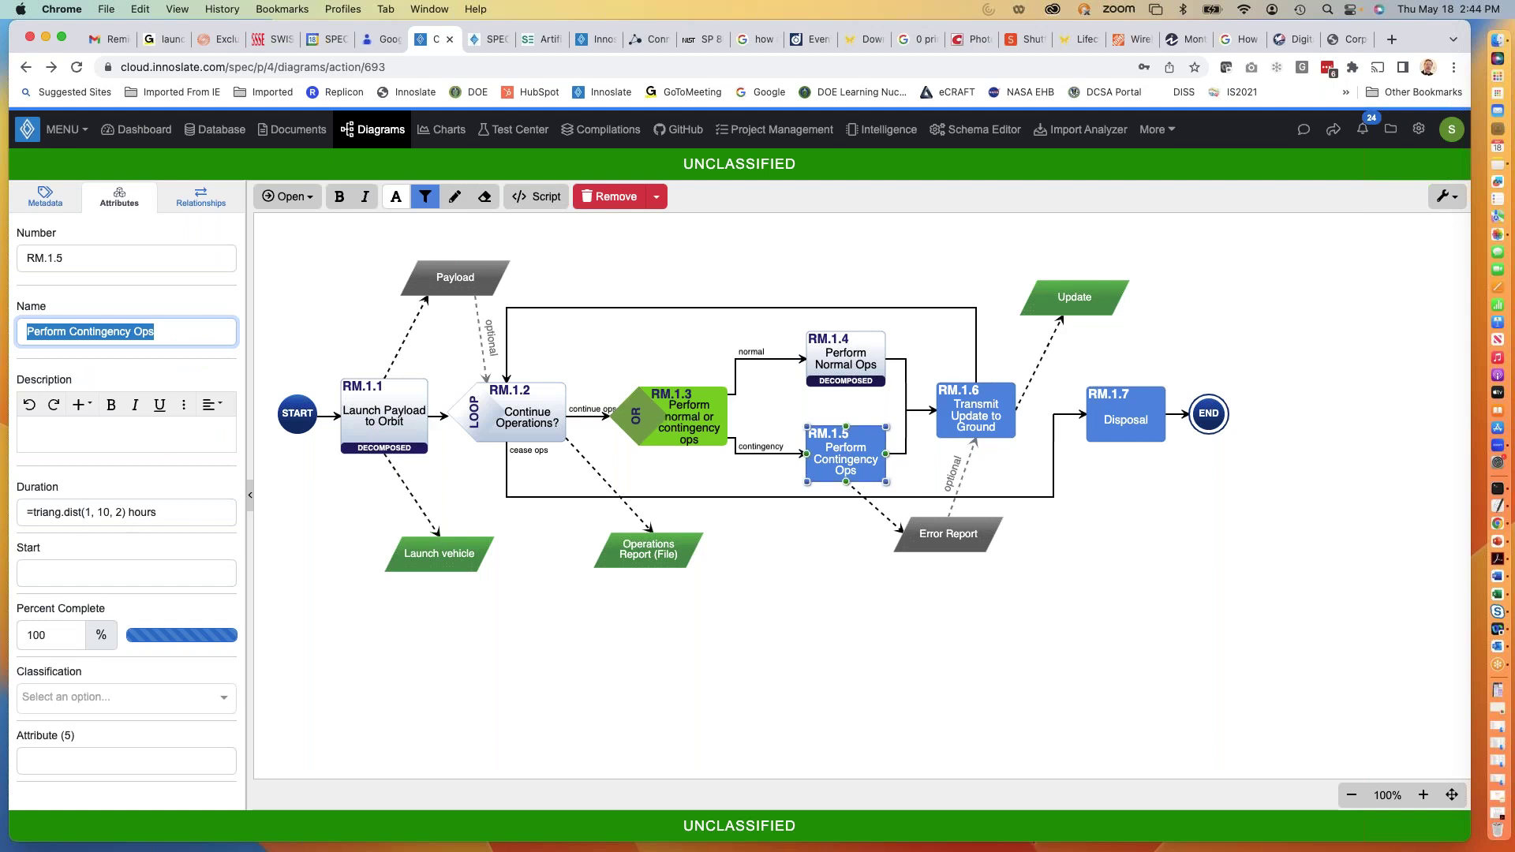
click(200, 200)
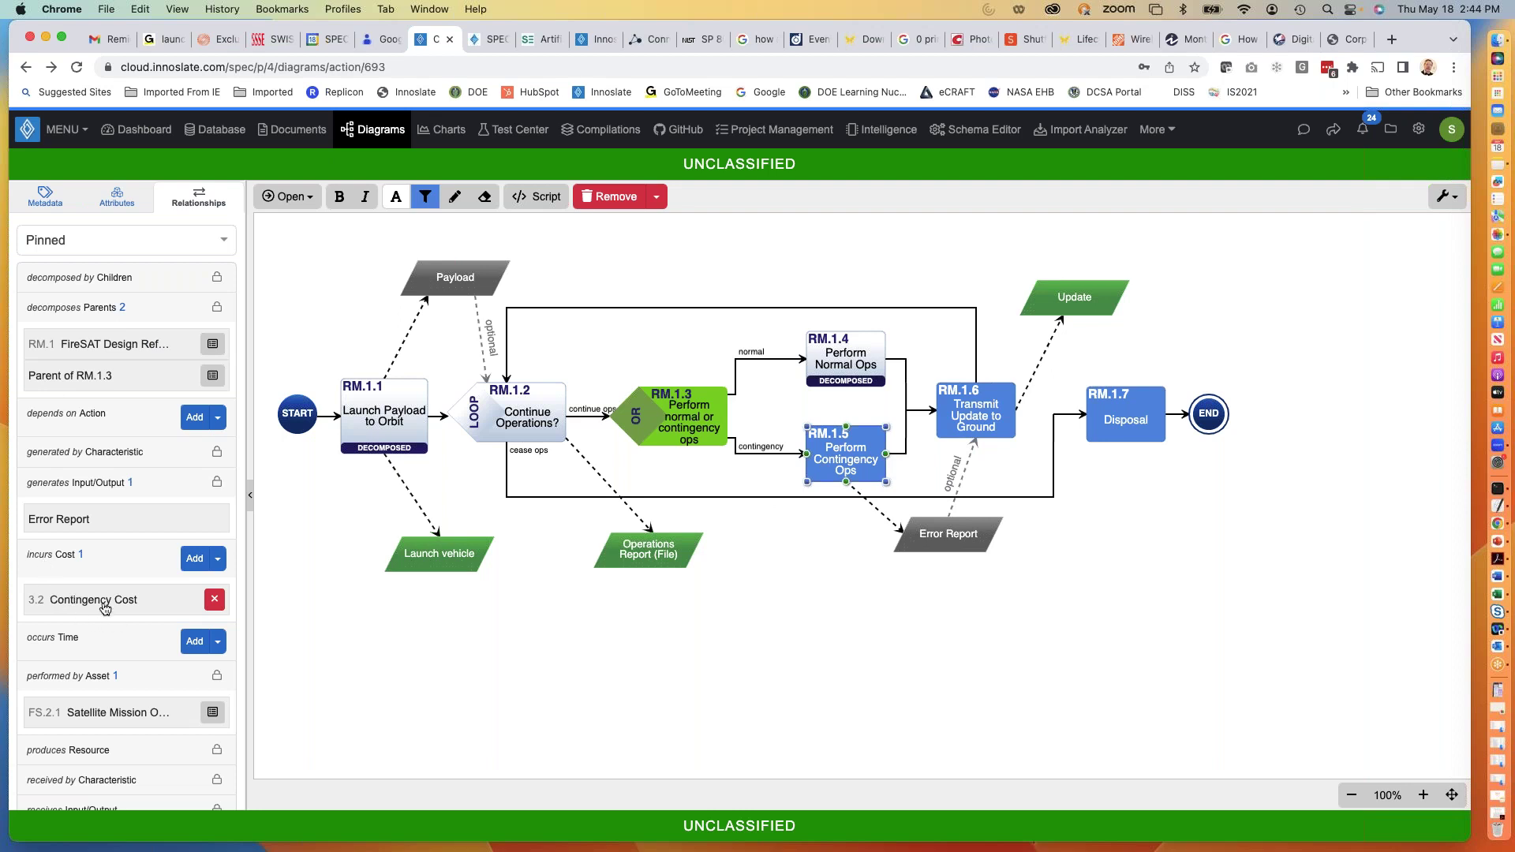
click(218, 559)
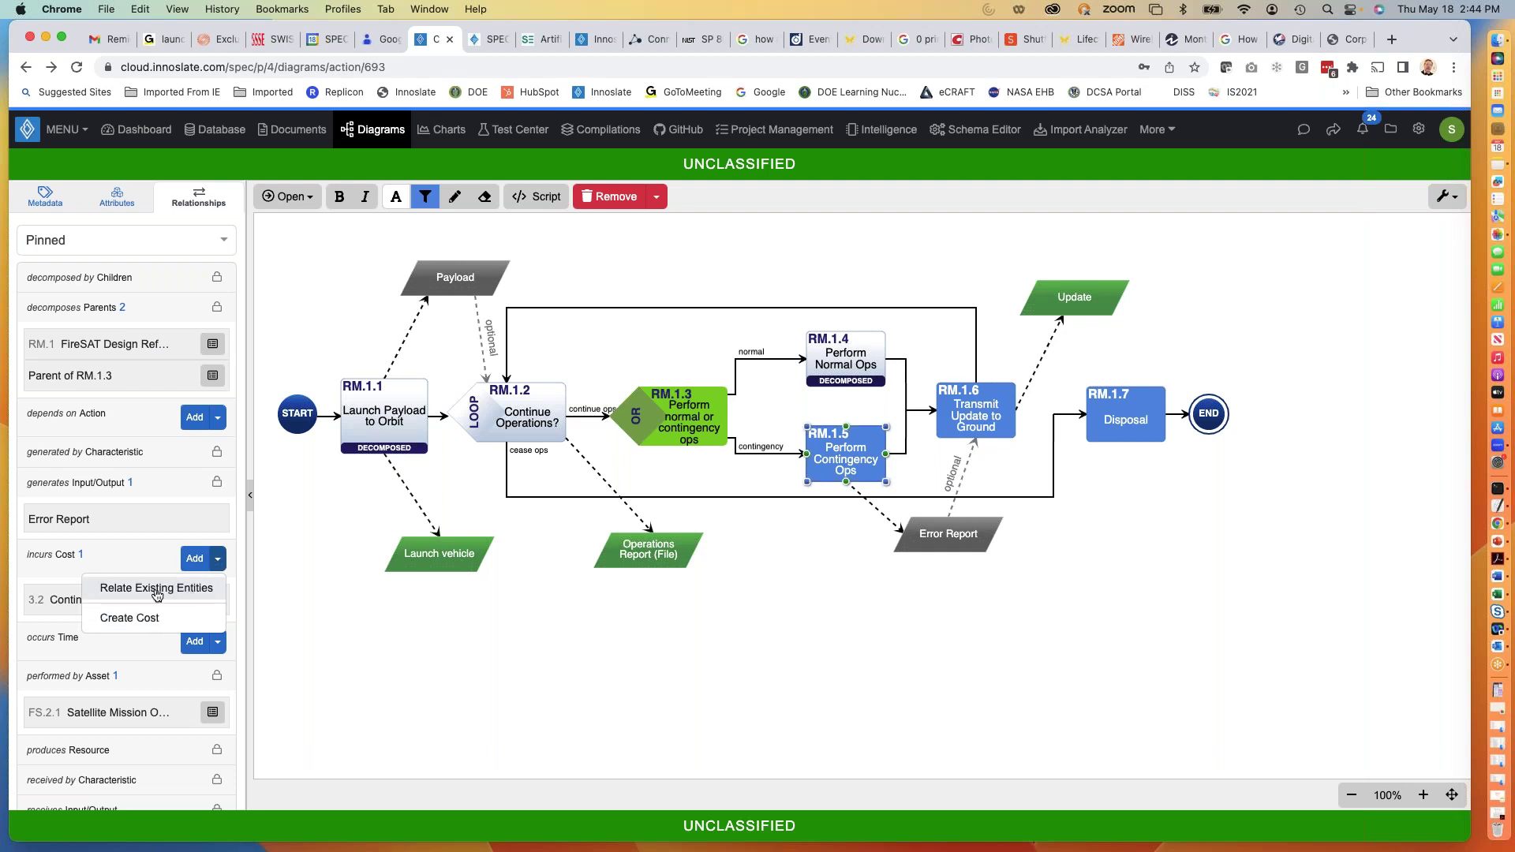
click(142, 552)
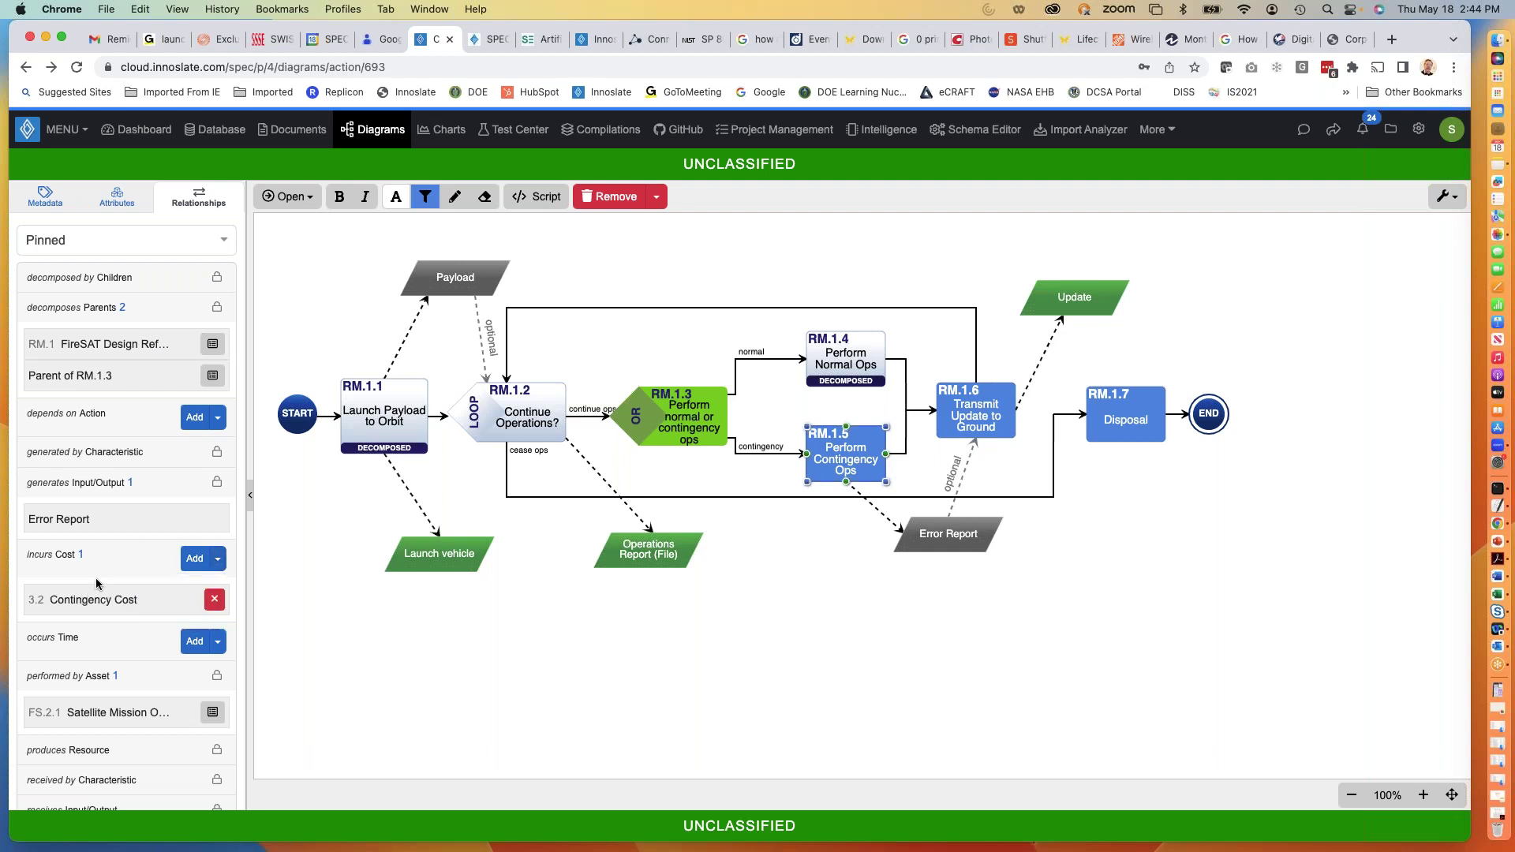
click(101, 606)
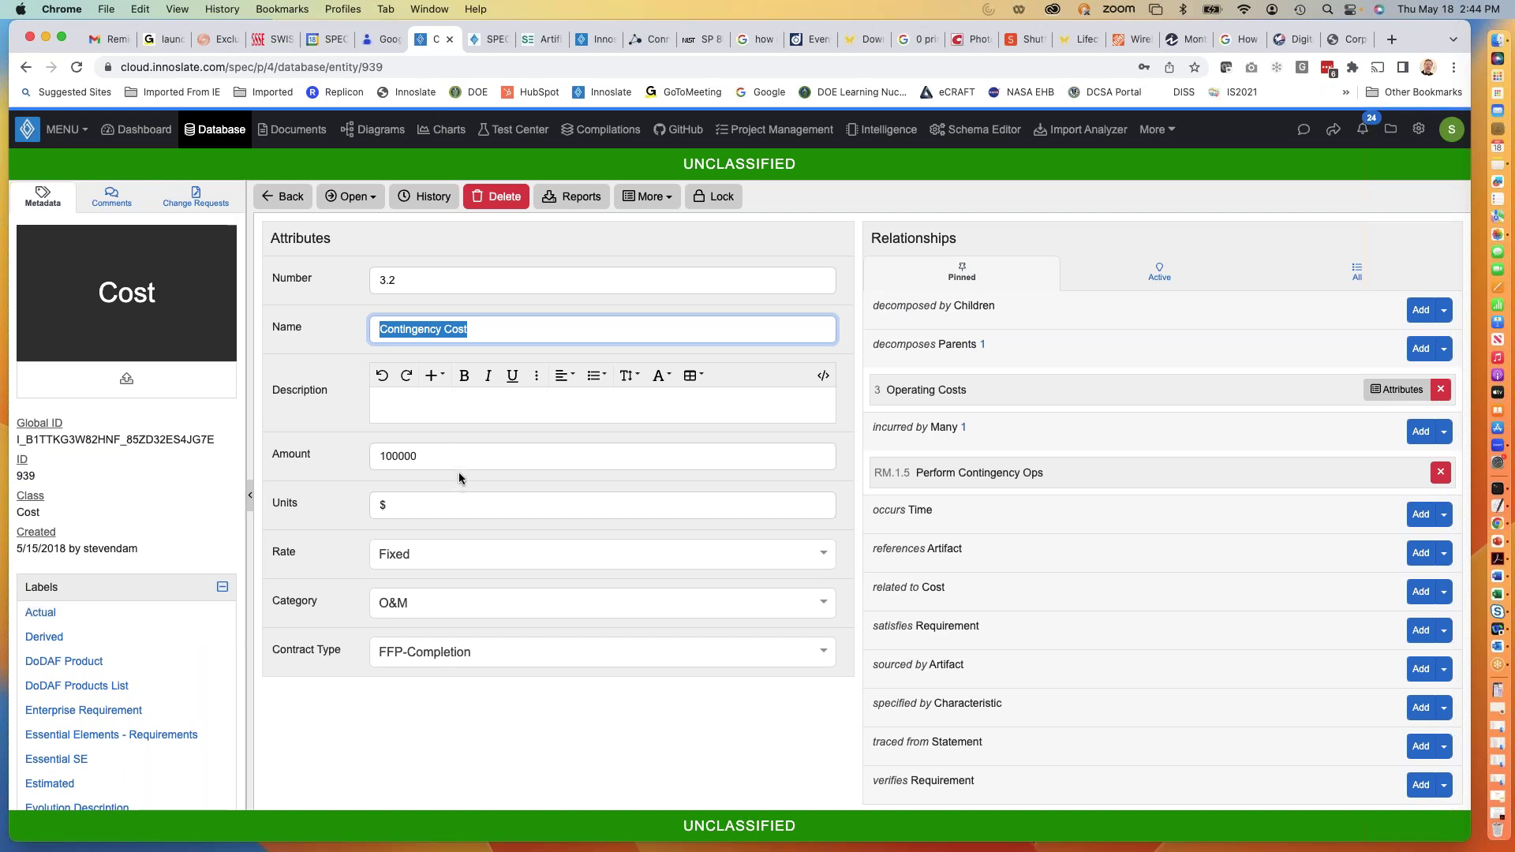
Examine the Contingency Cost's metadata, labels, attributes and available rate options, and return to the action diagram.
scroll(169, 667, down, 3)
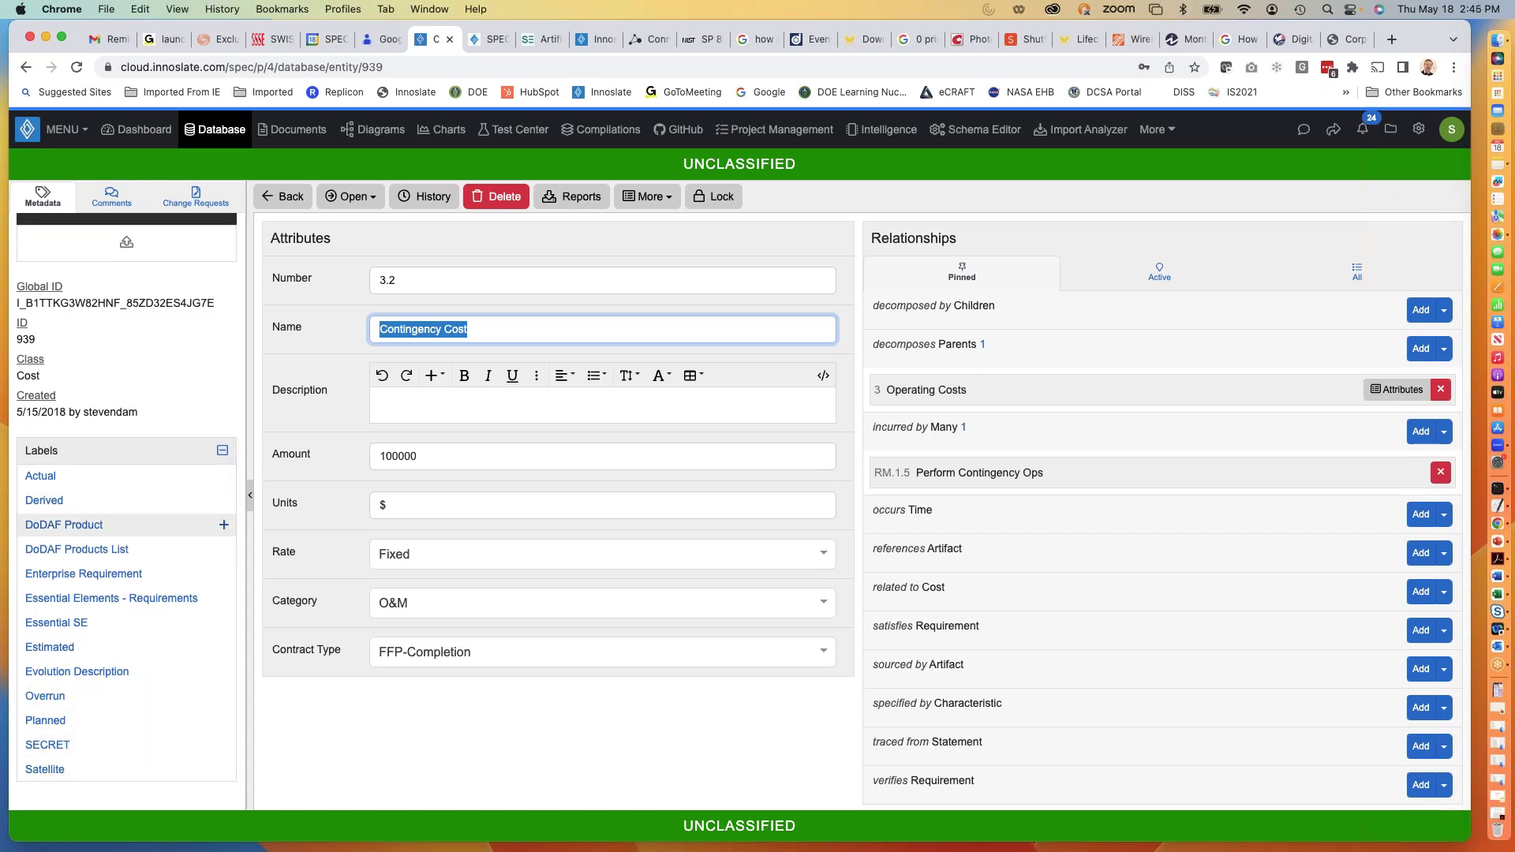
scroll(118, 576, up, 3)
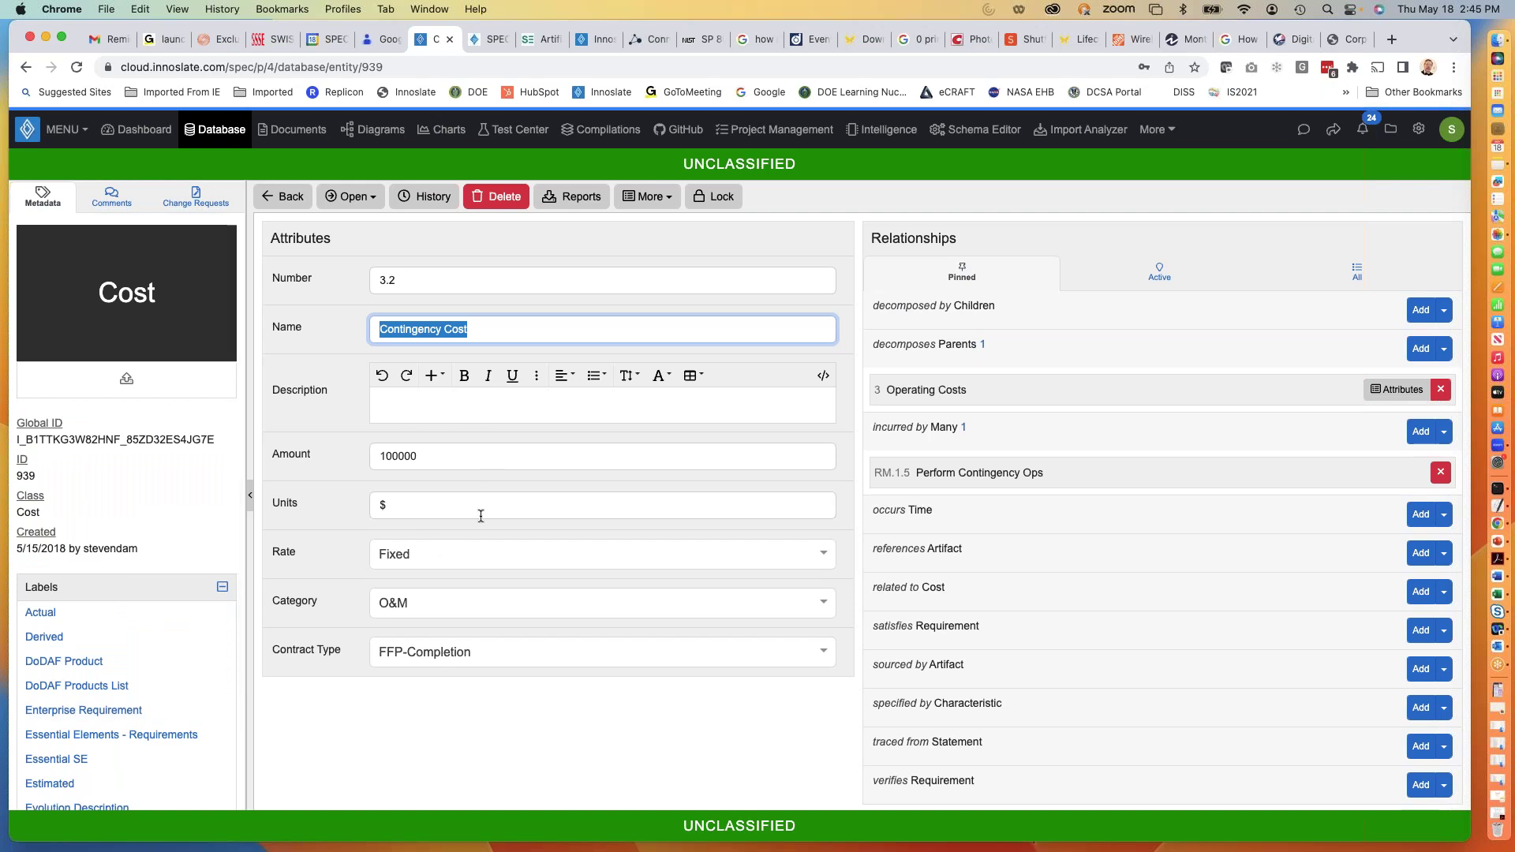
click(537, 566)
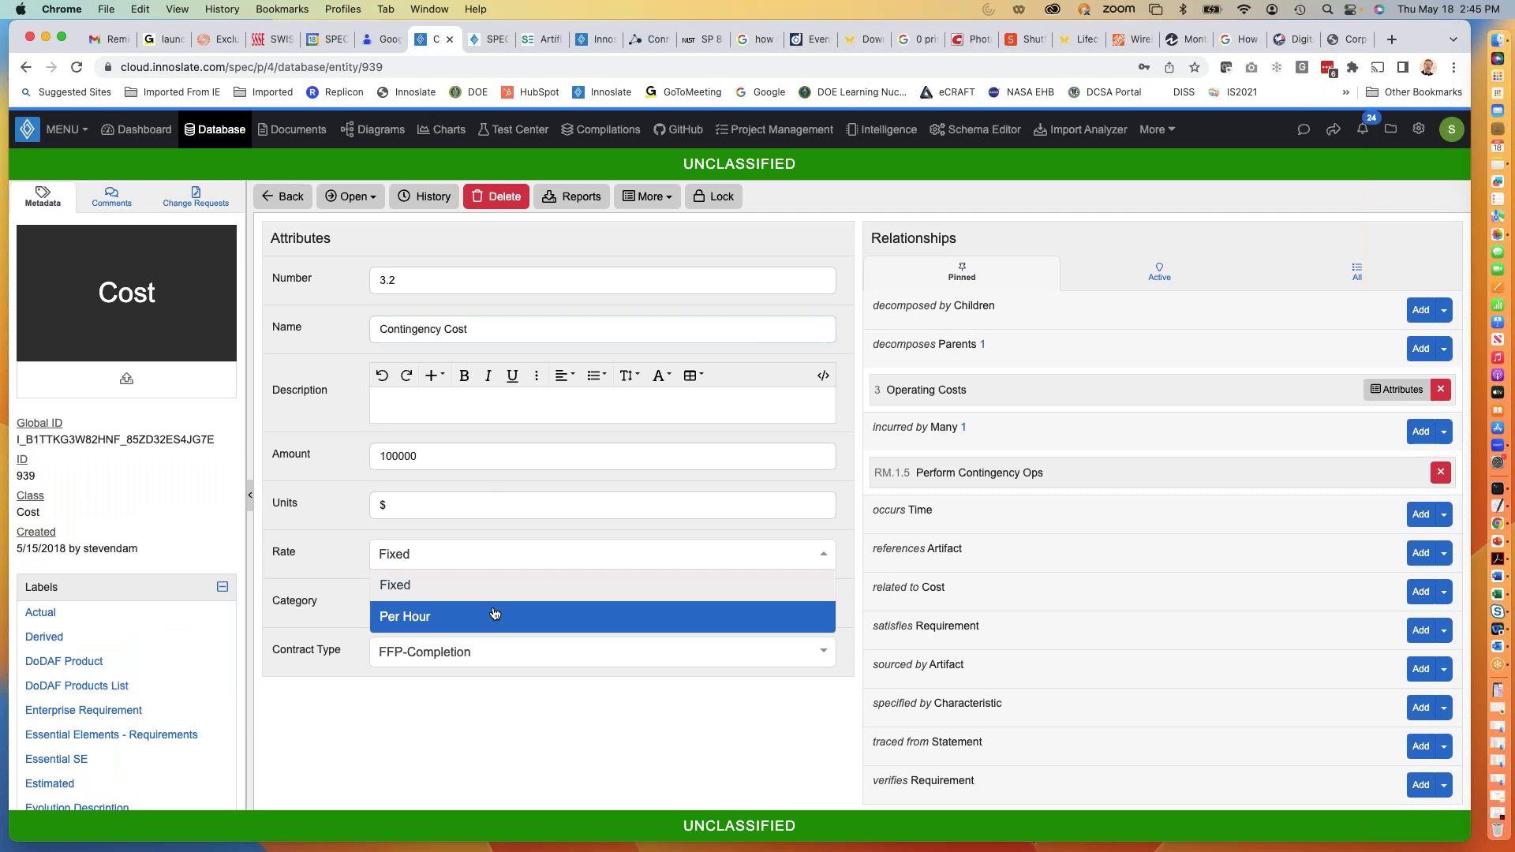
click(510, 529)
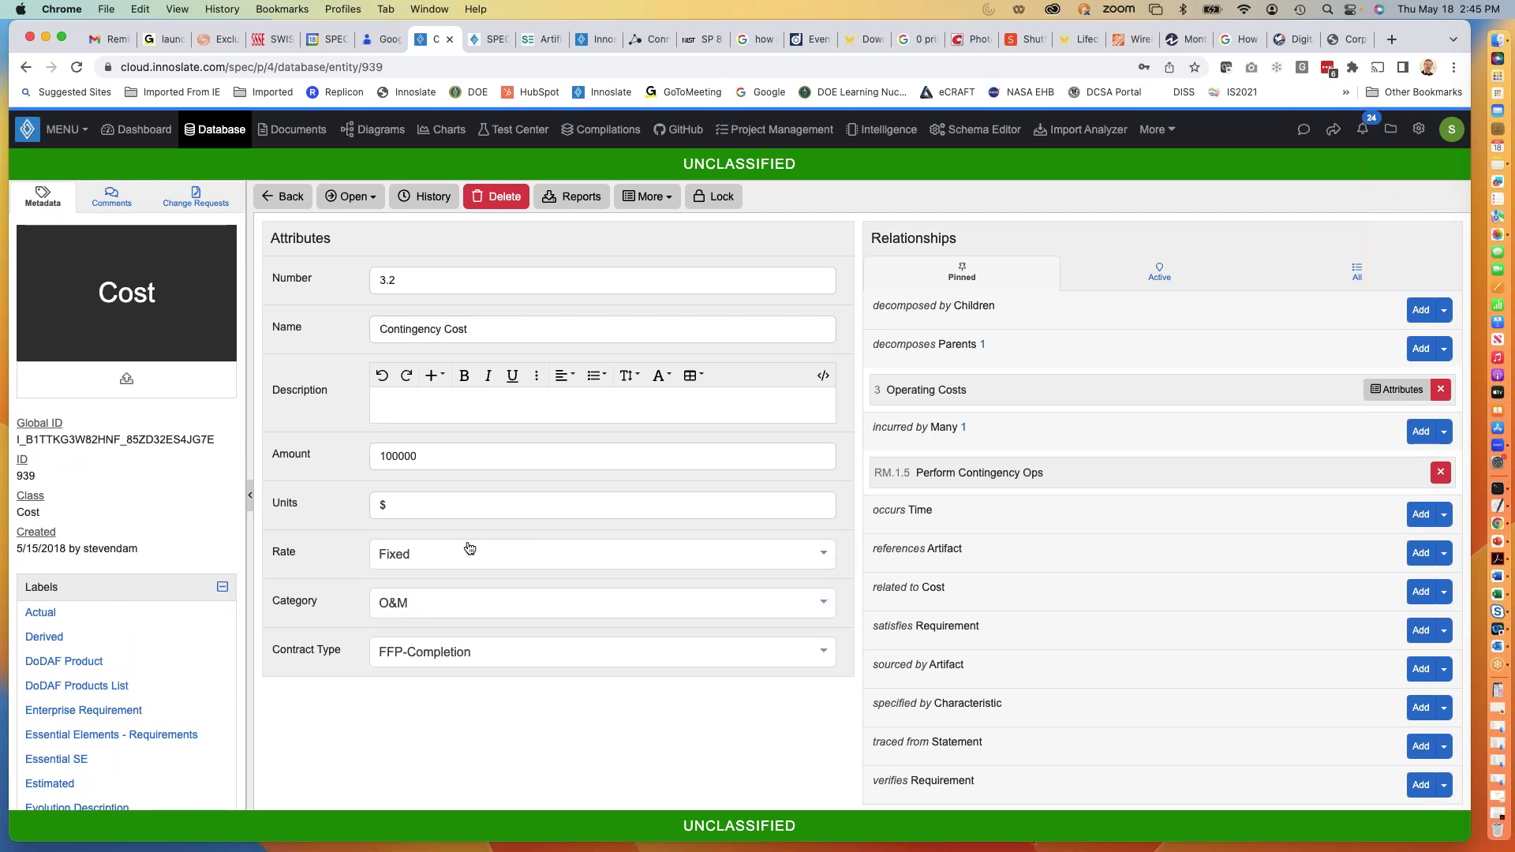
click(281, 202)
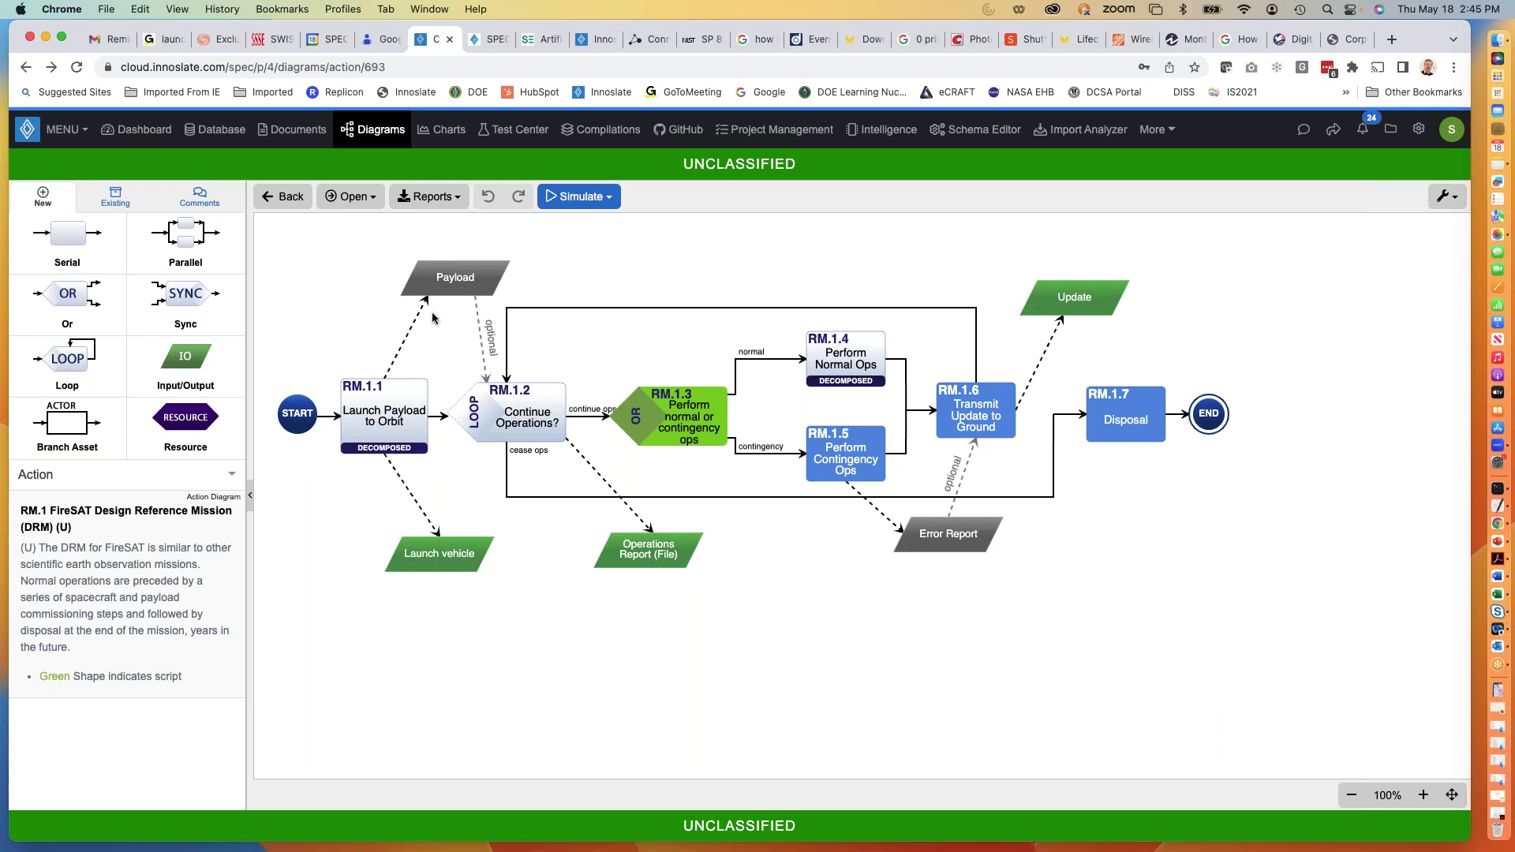
Move the RM.1.3 OR action slightly to the right, away from the RM.1.2 loop action.
click(671, 424)
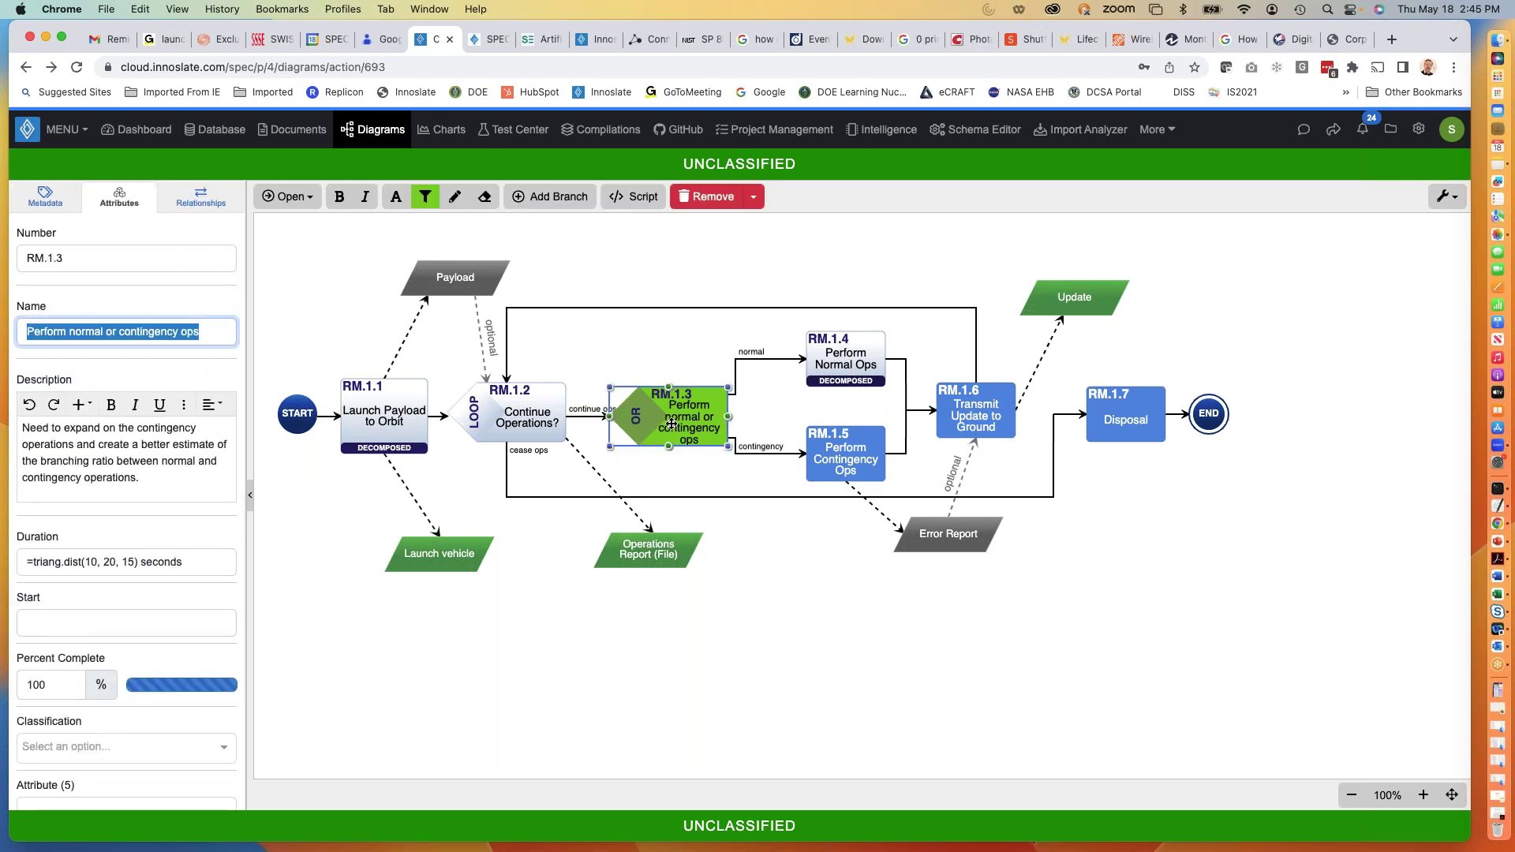
click(303, 314)
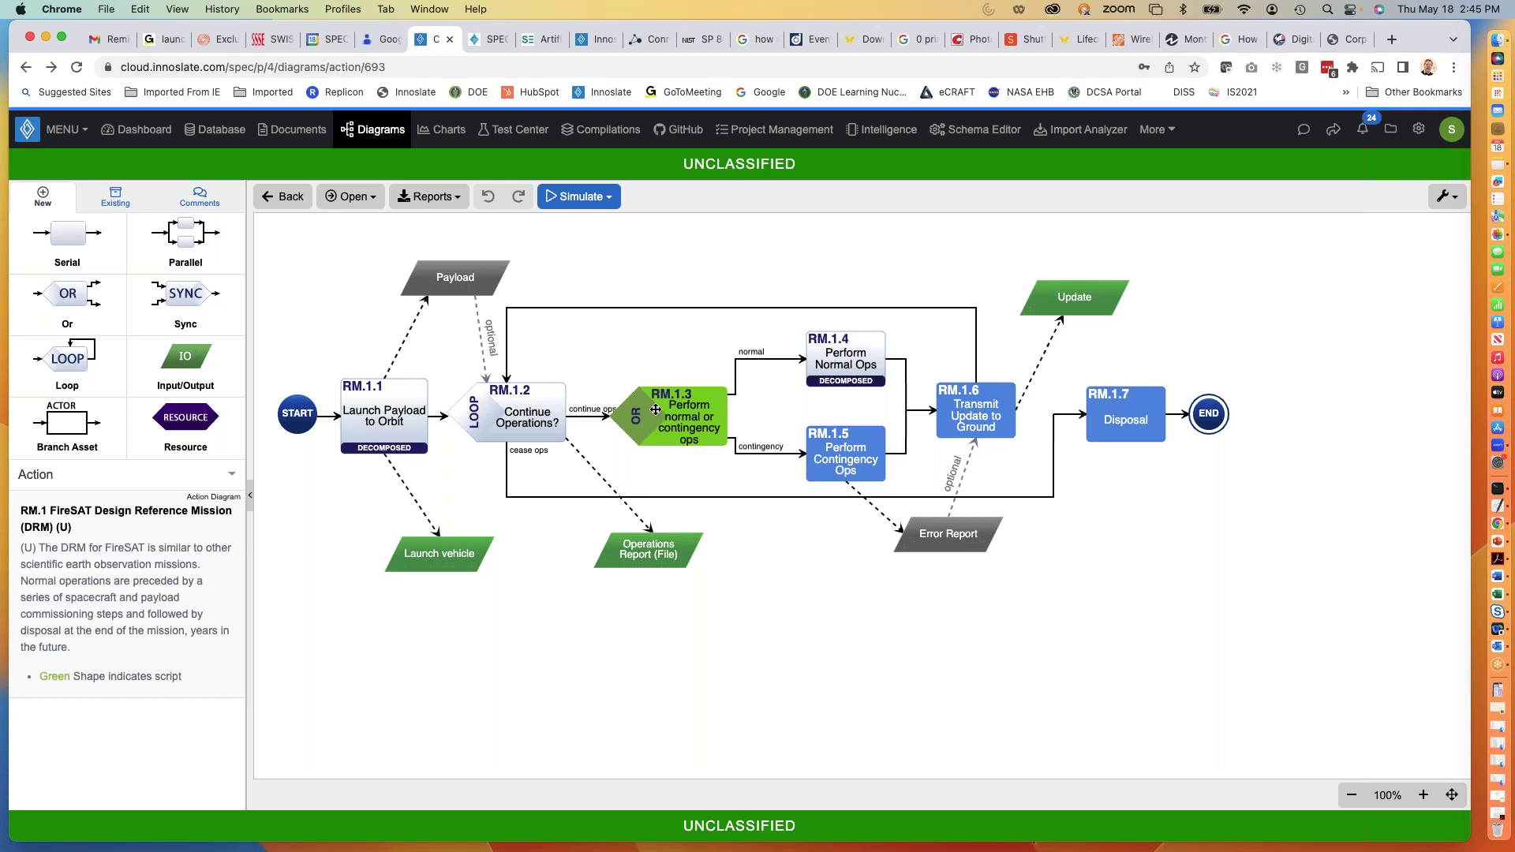
drag(656, 409, 668, 408)
click(595, 267)
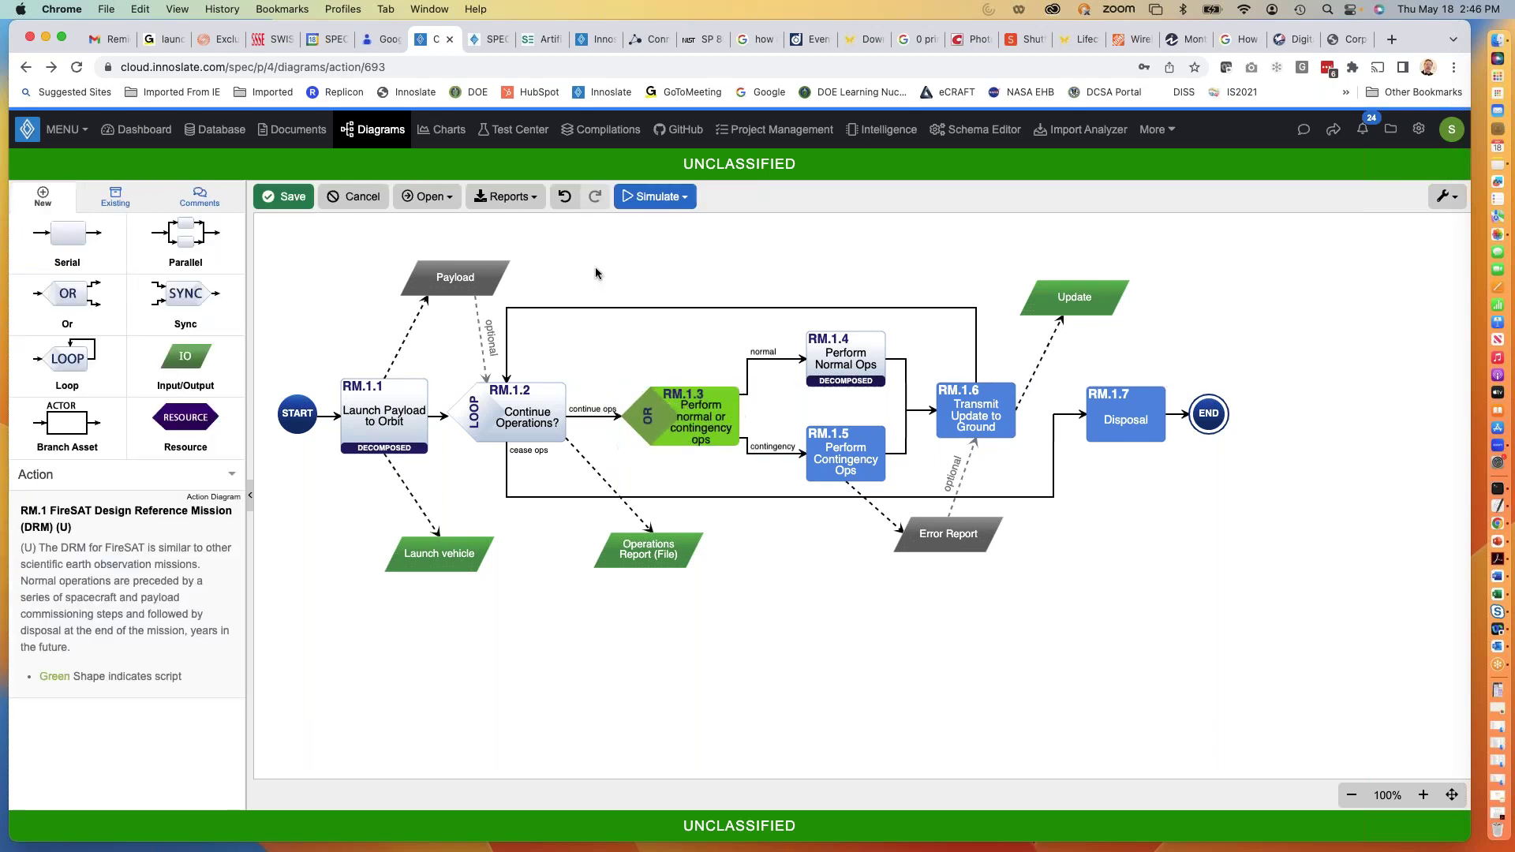
Open the script of the RM.1.3 OR action and review its branch probabilities and available script types.
click(671, 416)
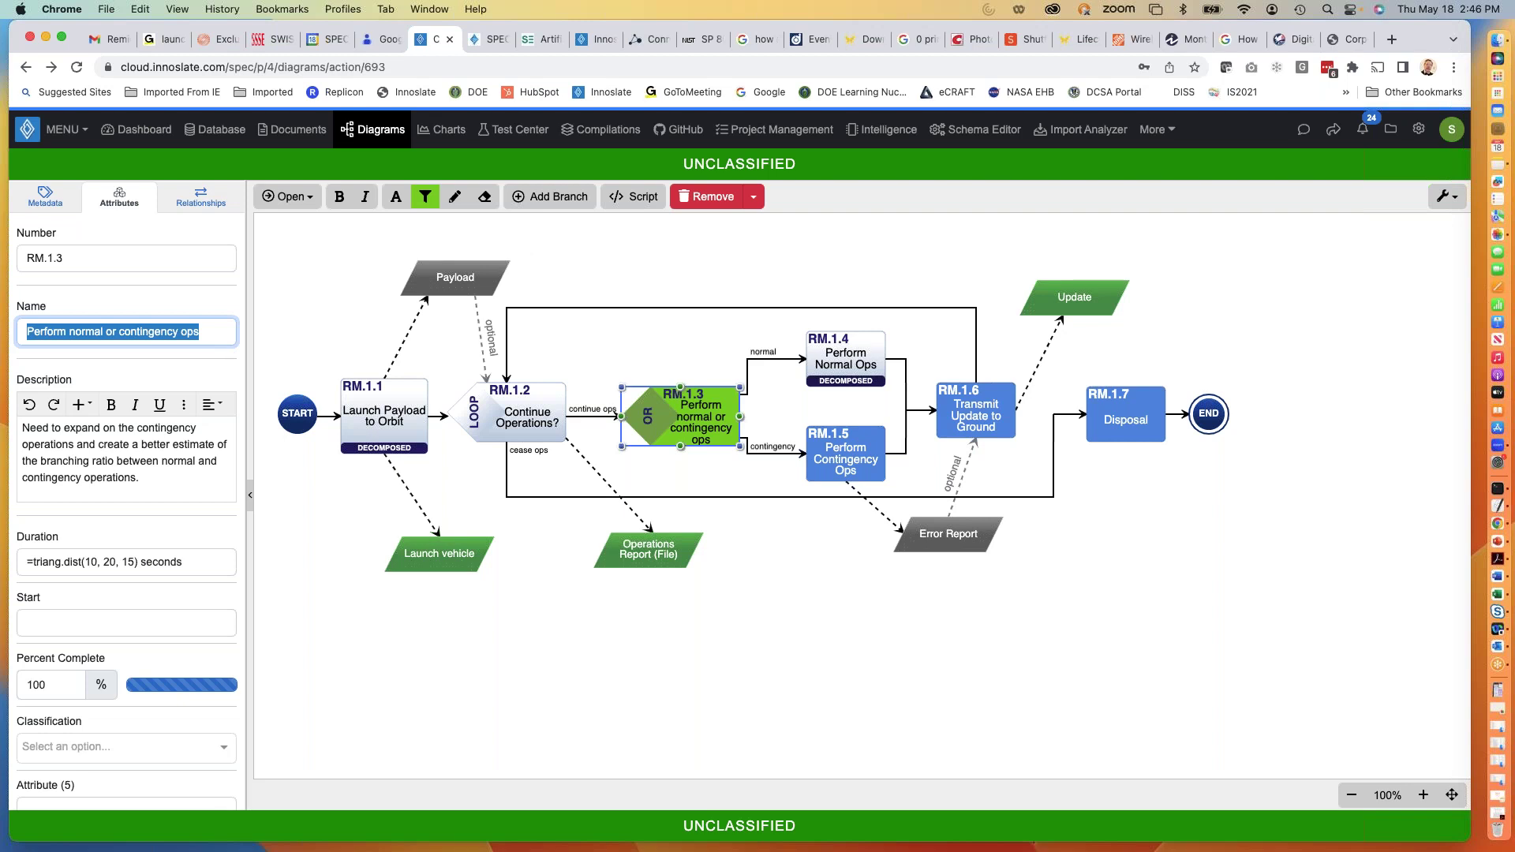
click(646, 286)
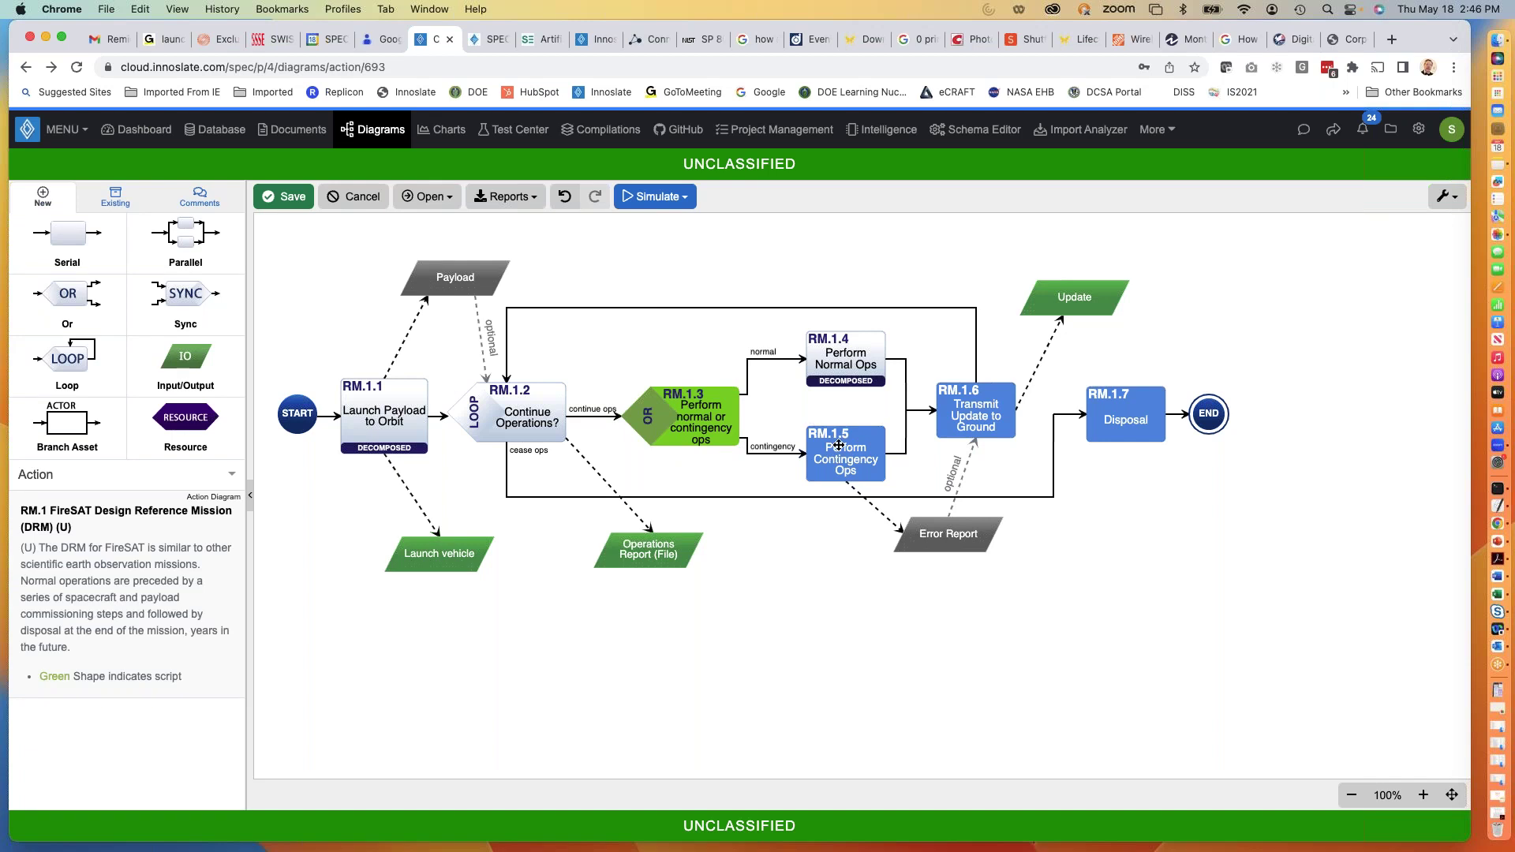
click(691, 419)
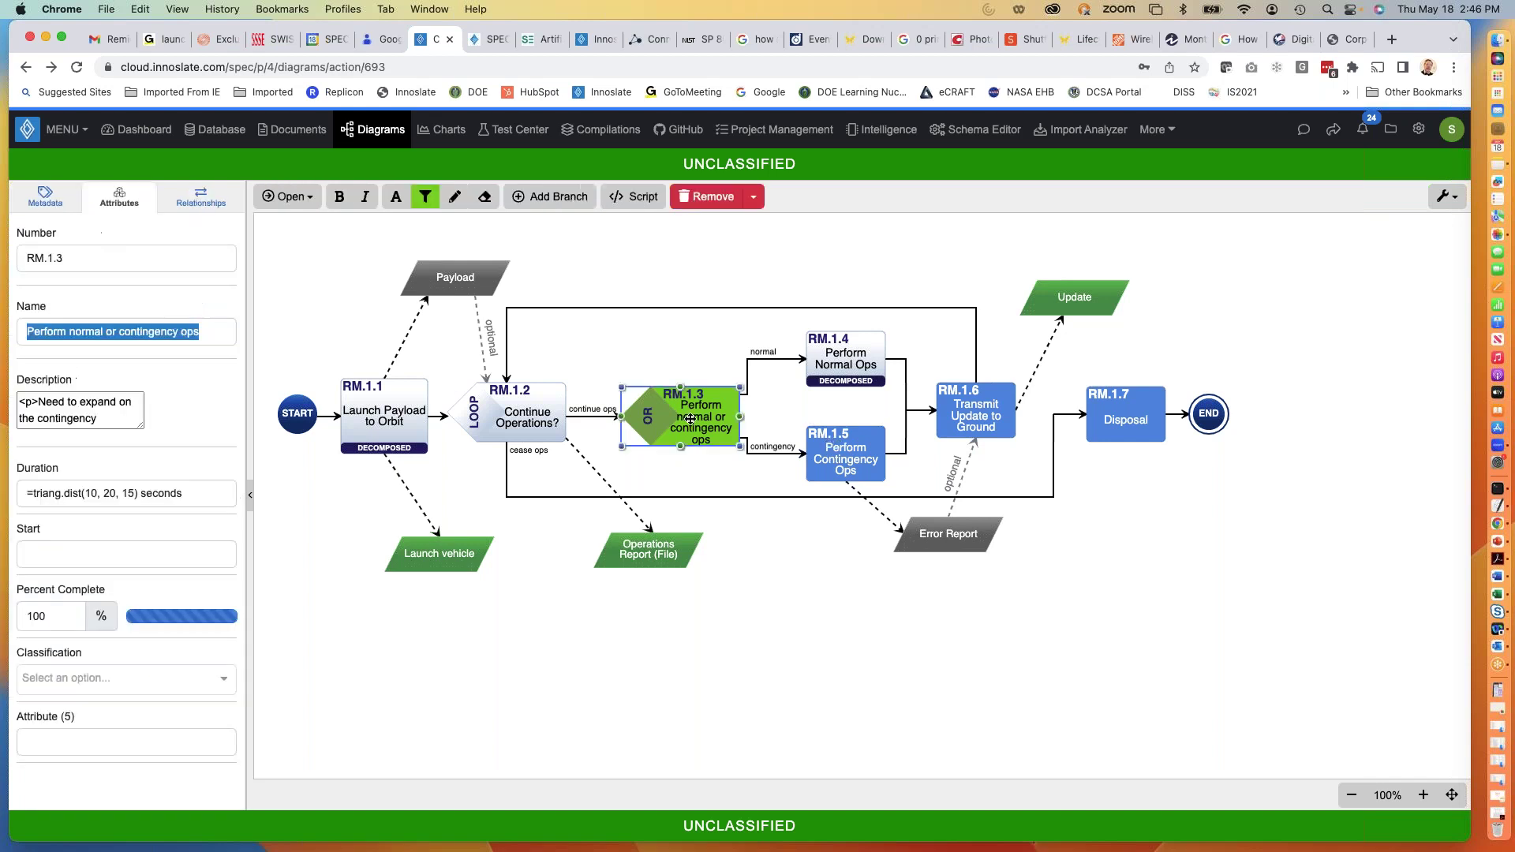
click(634, 196)
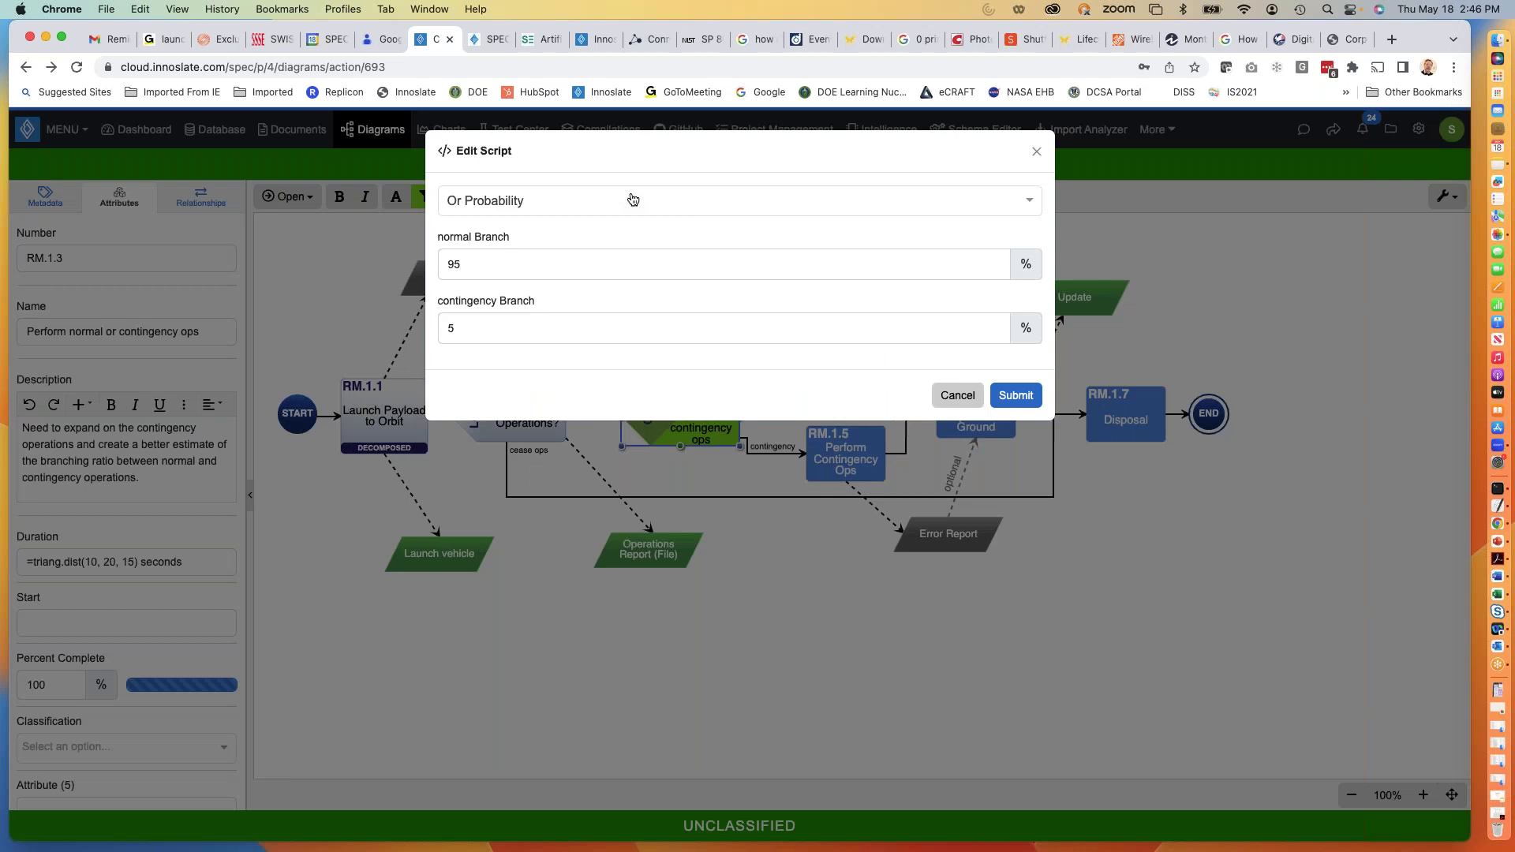
click(565, 208)
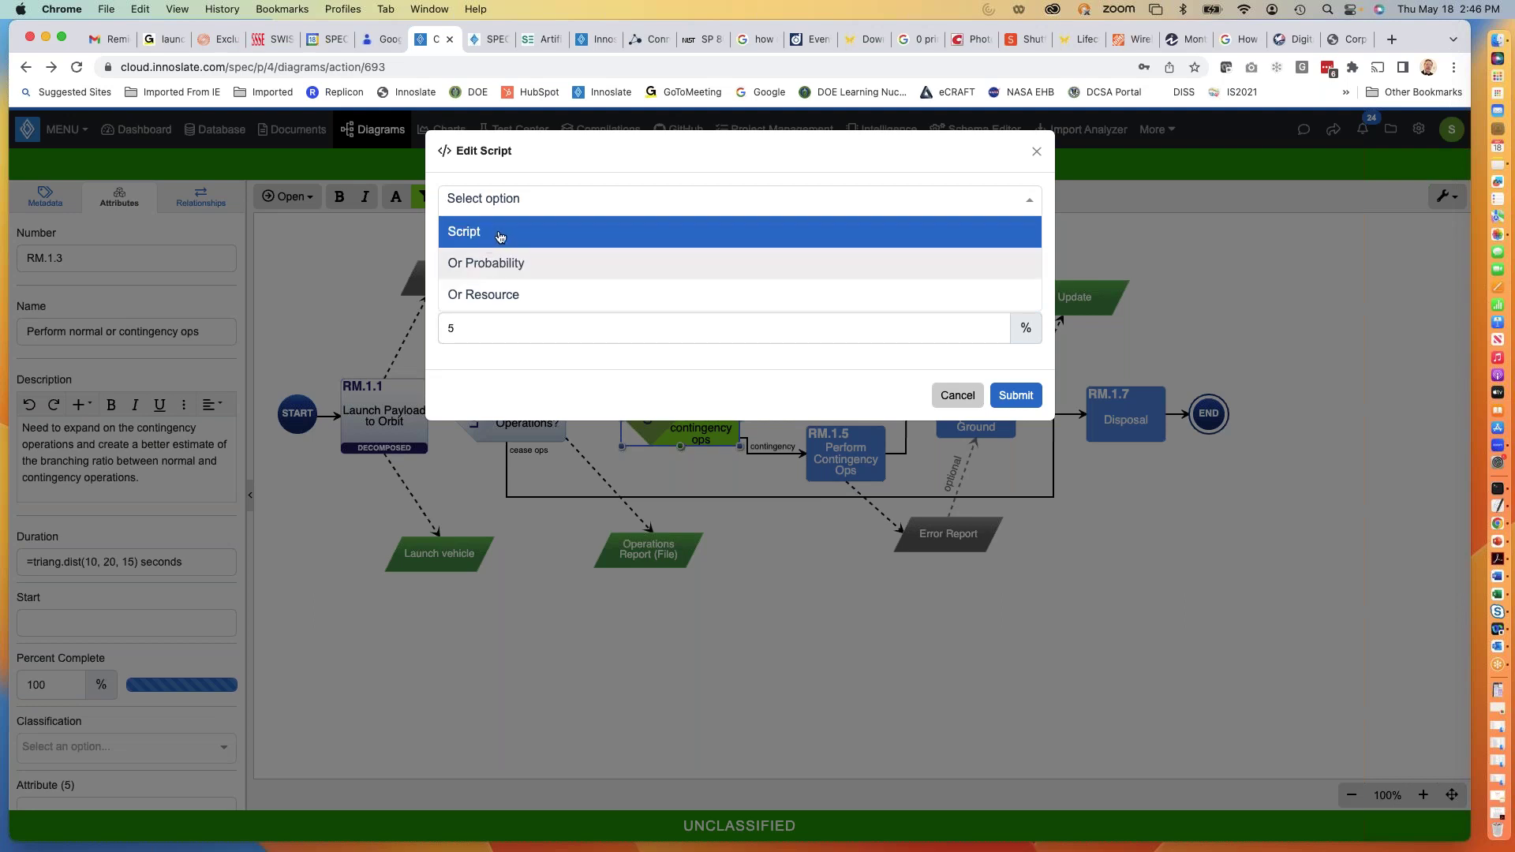
click(693, 155)
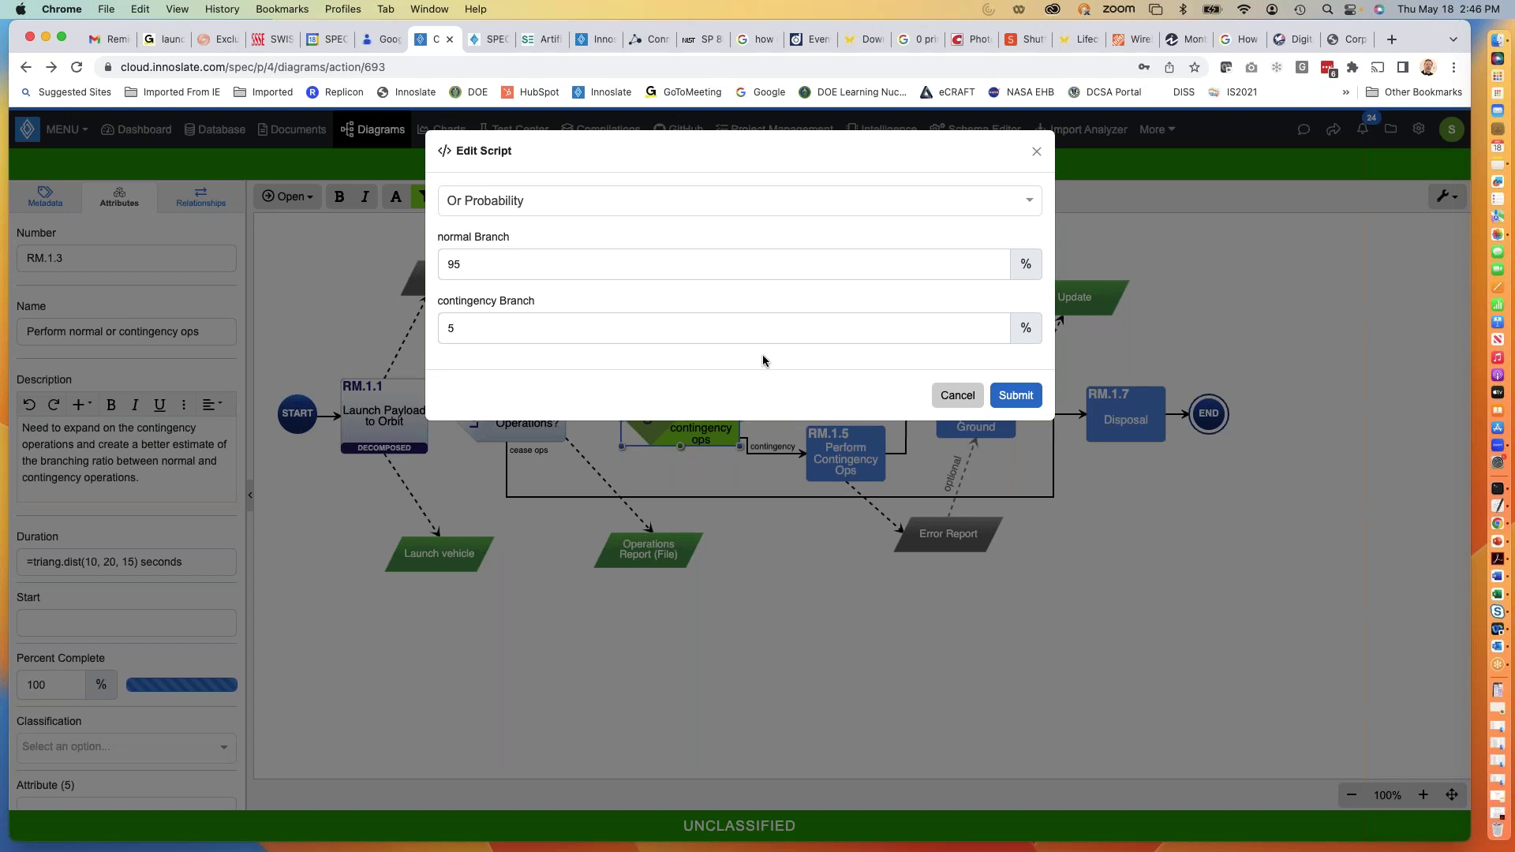
View the OR action's branch probability logic as Script code and close it without submitting.
click(704, 203)
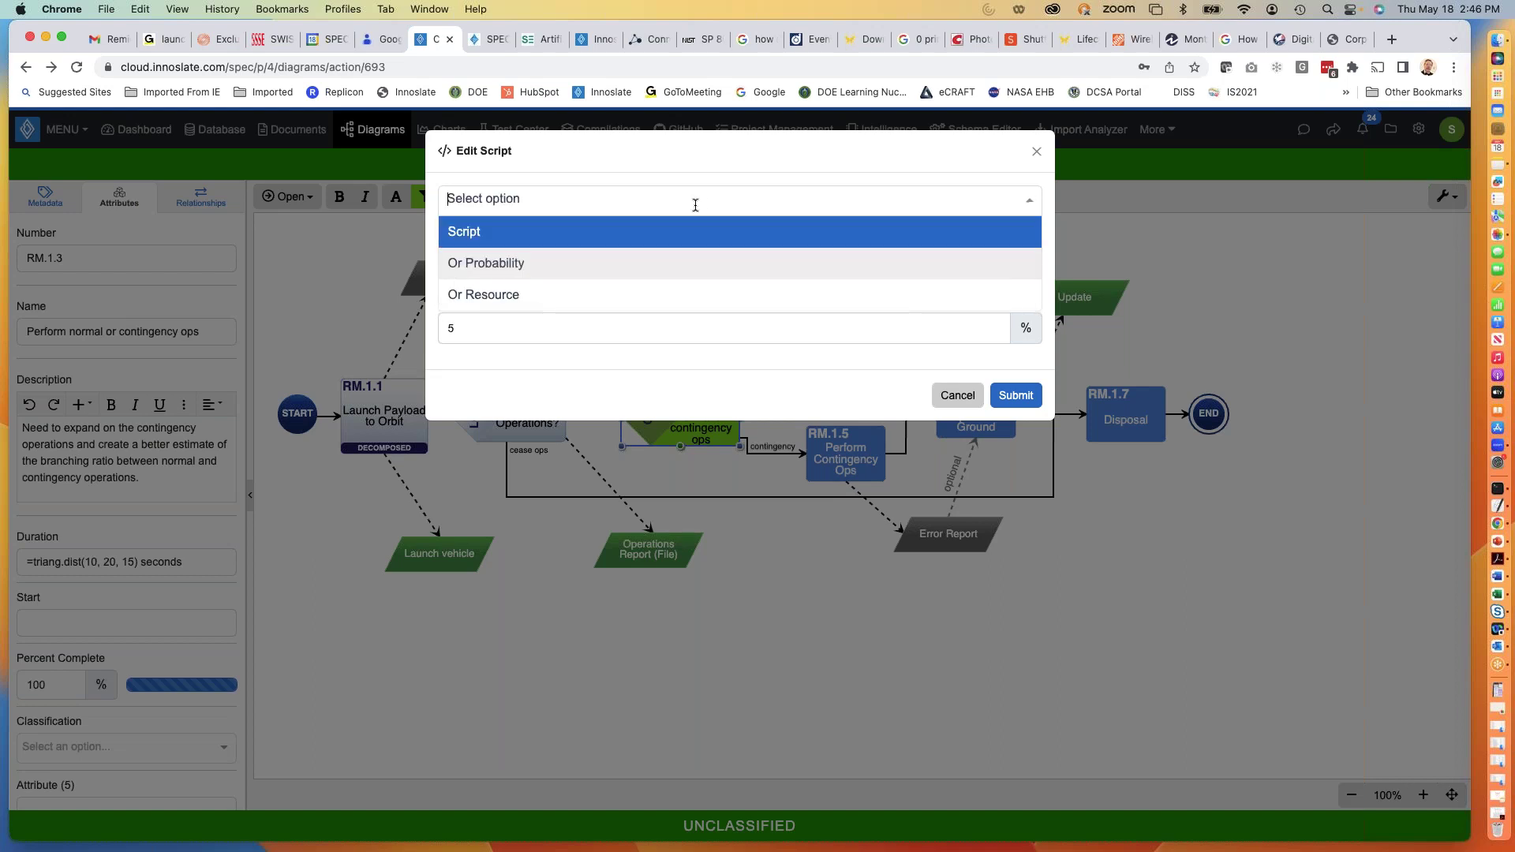
click(629, 234)
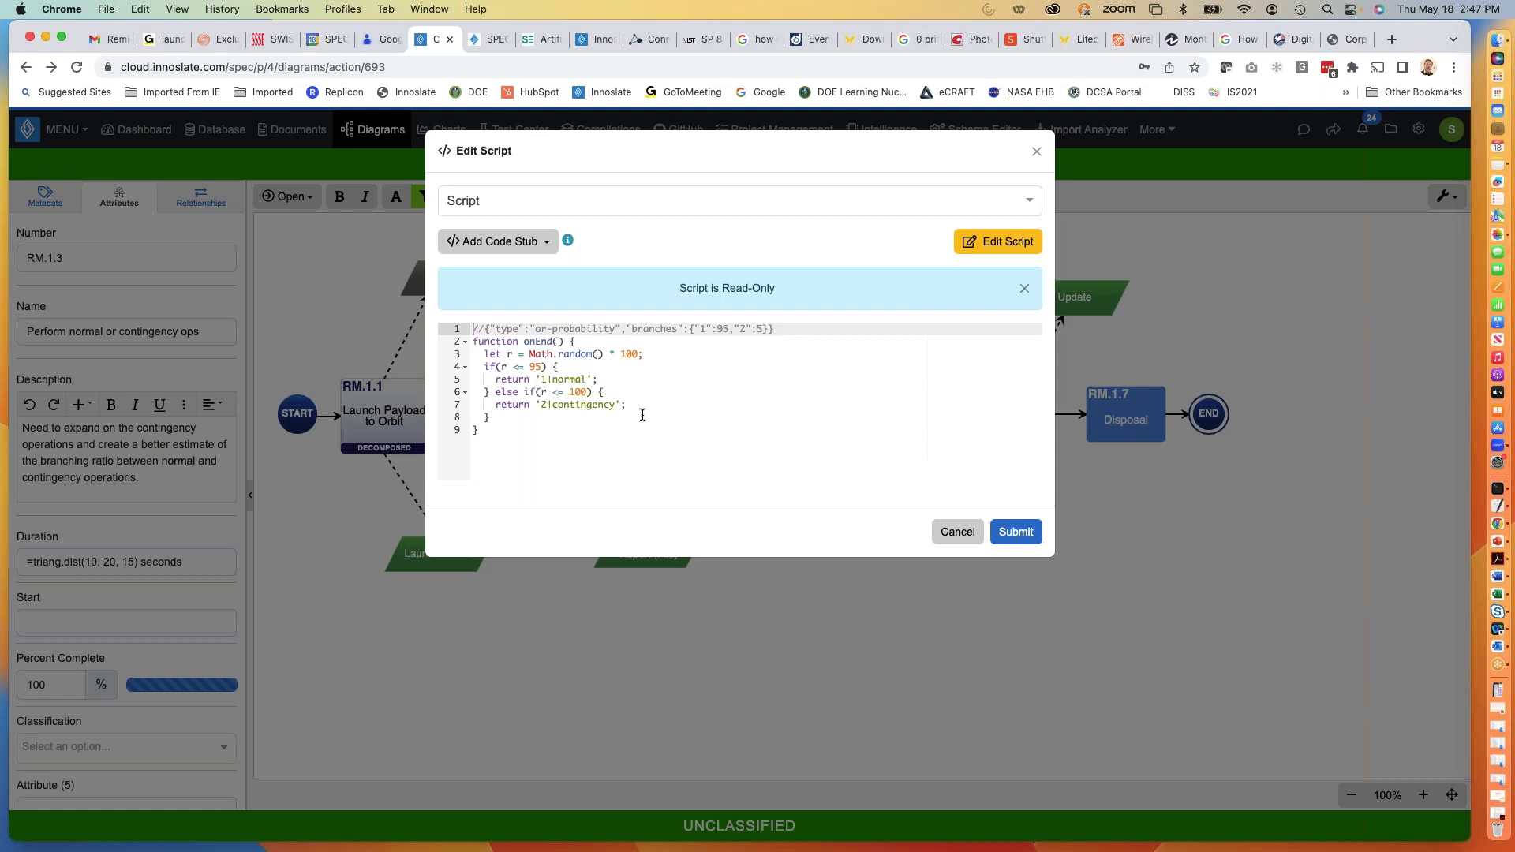
click(951, 528)
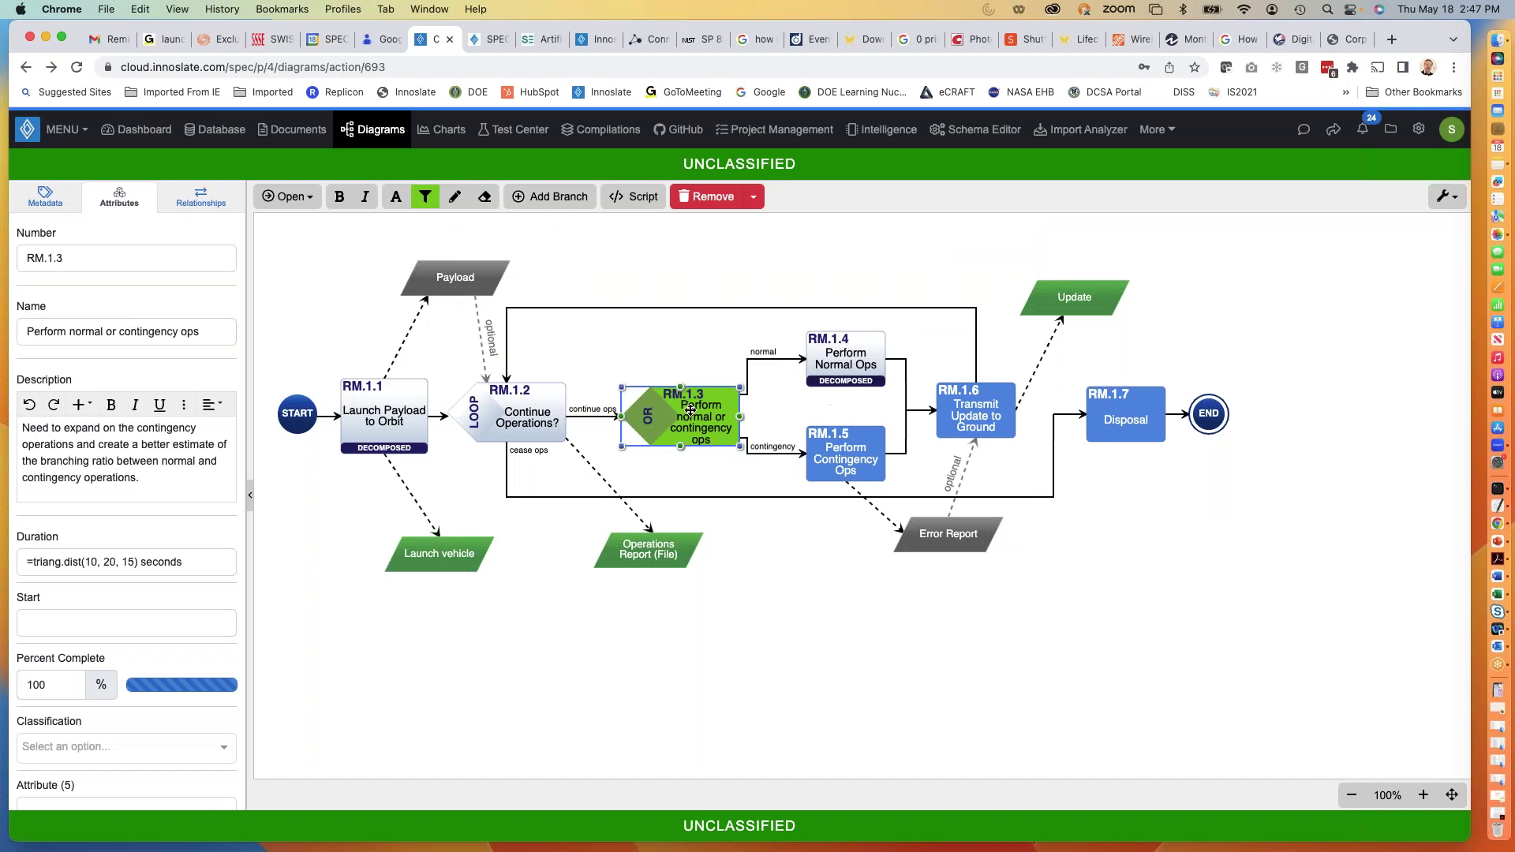
Reopen the OR action's script as the Script type, unlock it for manual editing and place the cursor after the contingency return line.
click(640, 199)
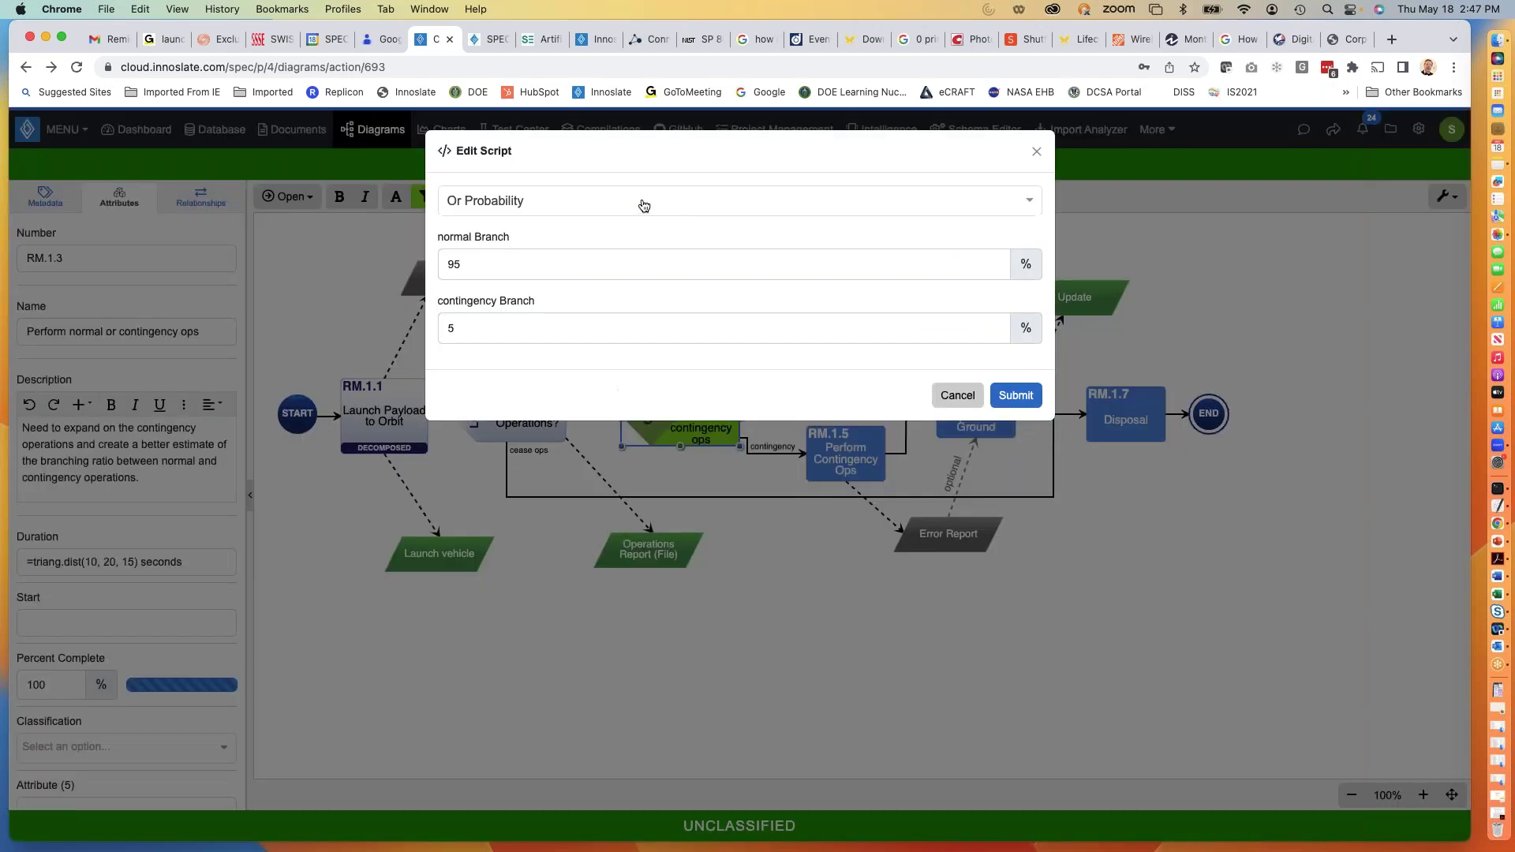
click(698, 207)
click(632, 237)
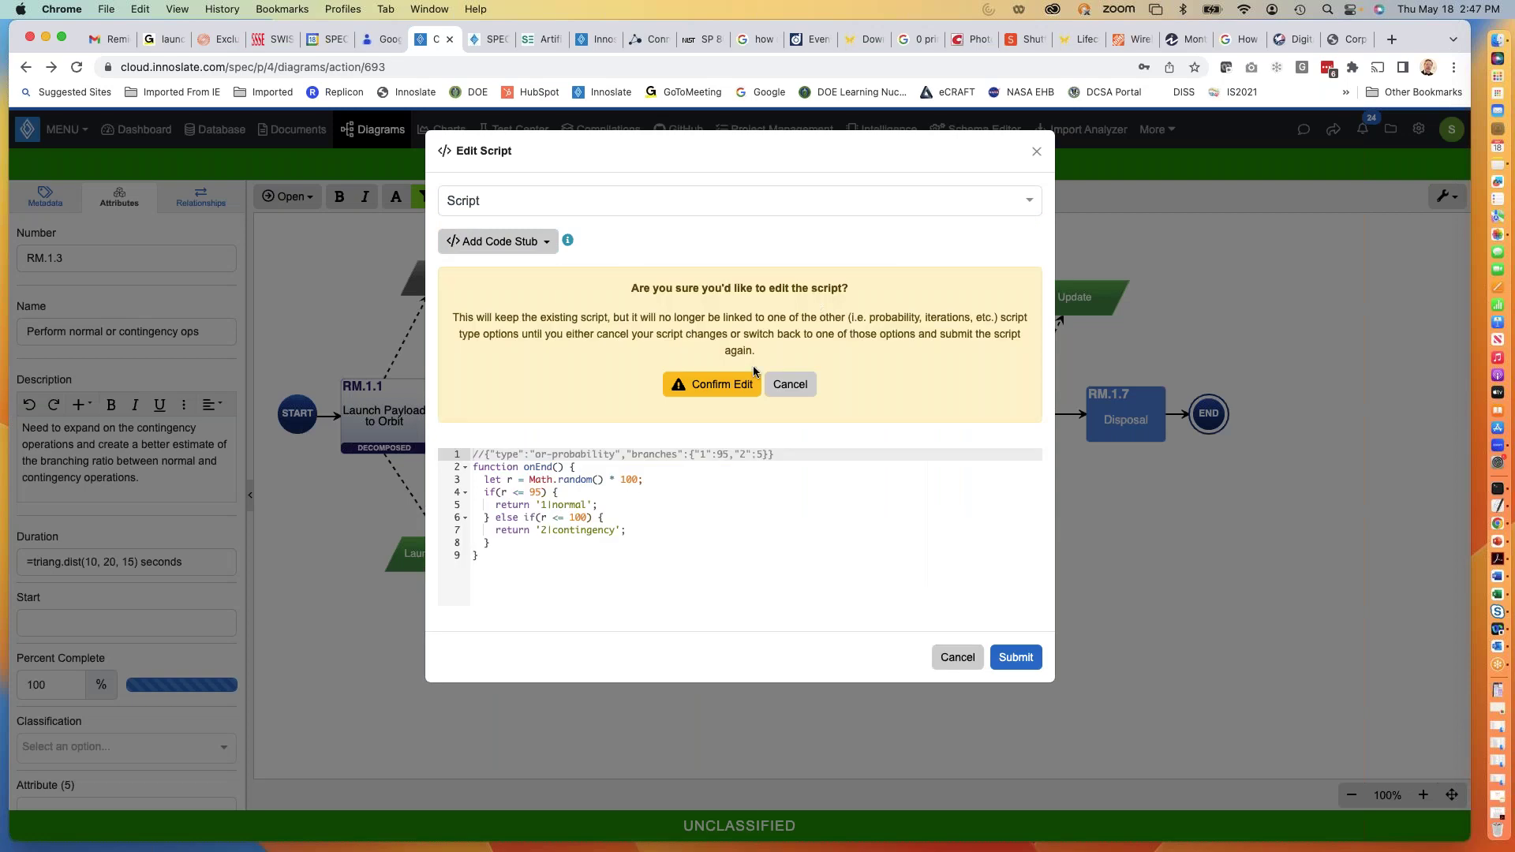
click(712, 386)
click(646, 330)
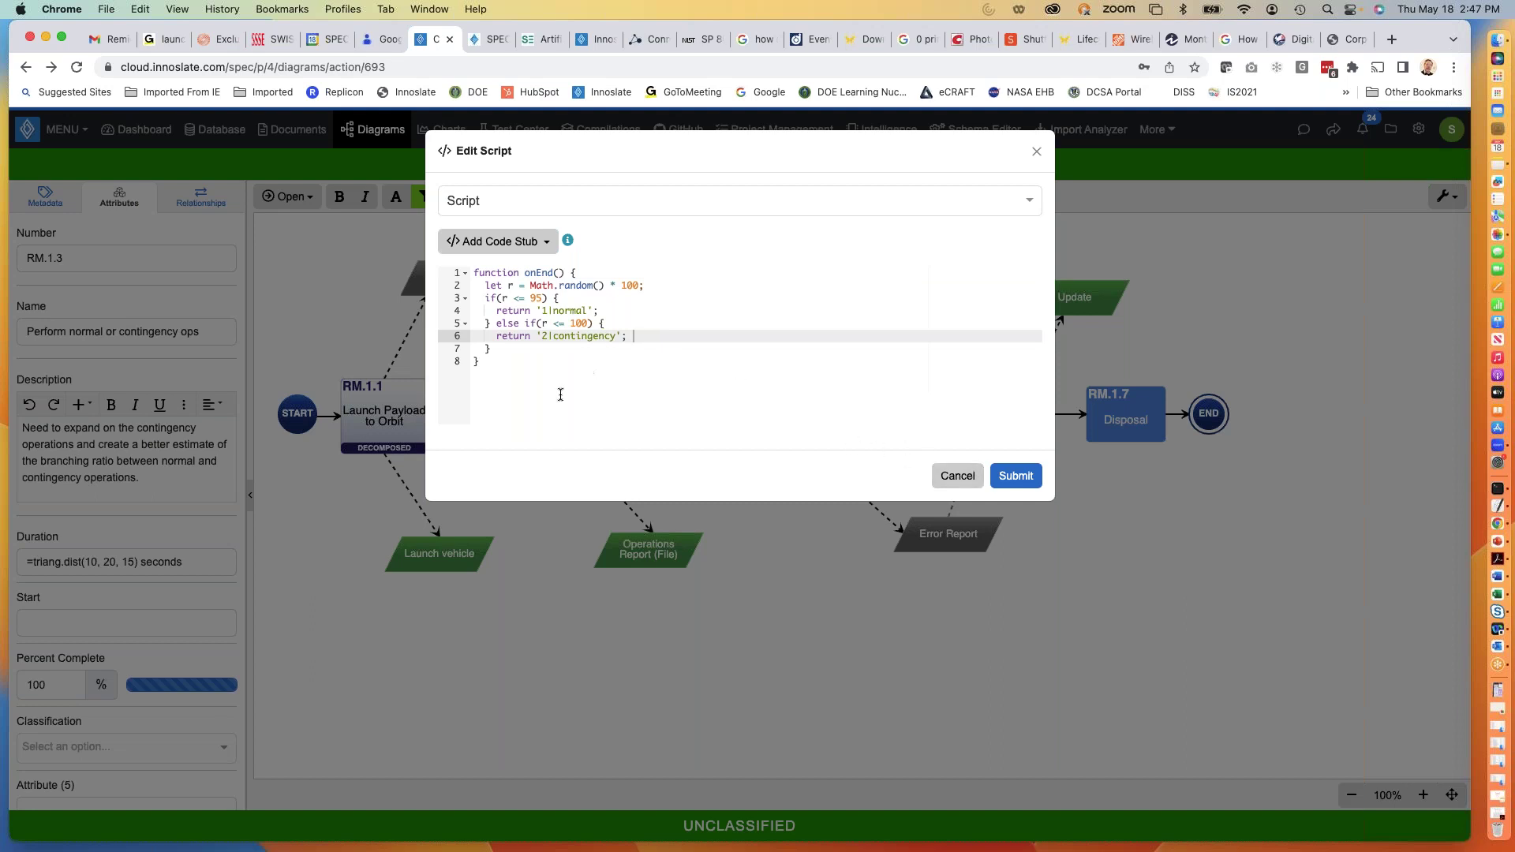
Review the code stubs available for the RM.1.3 OR action's script, and close the script without submitting.
click(495, 405)
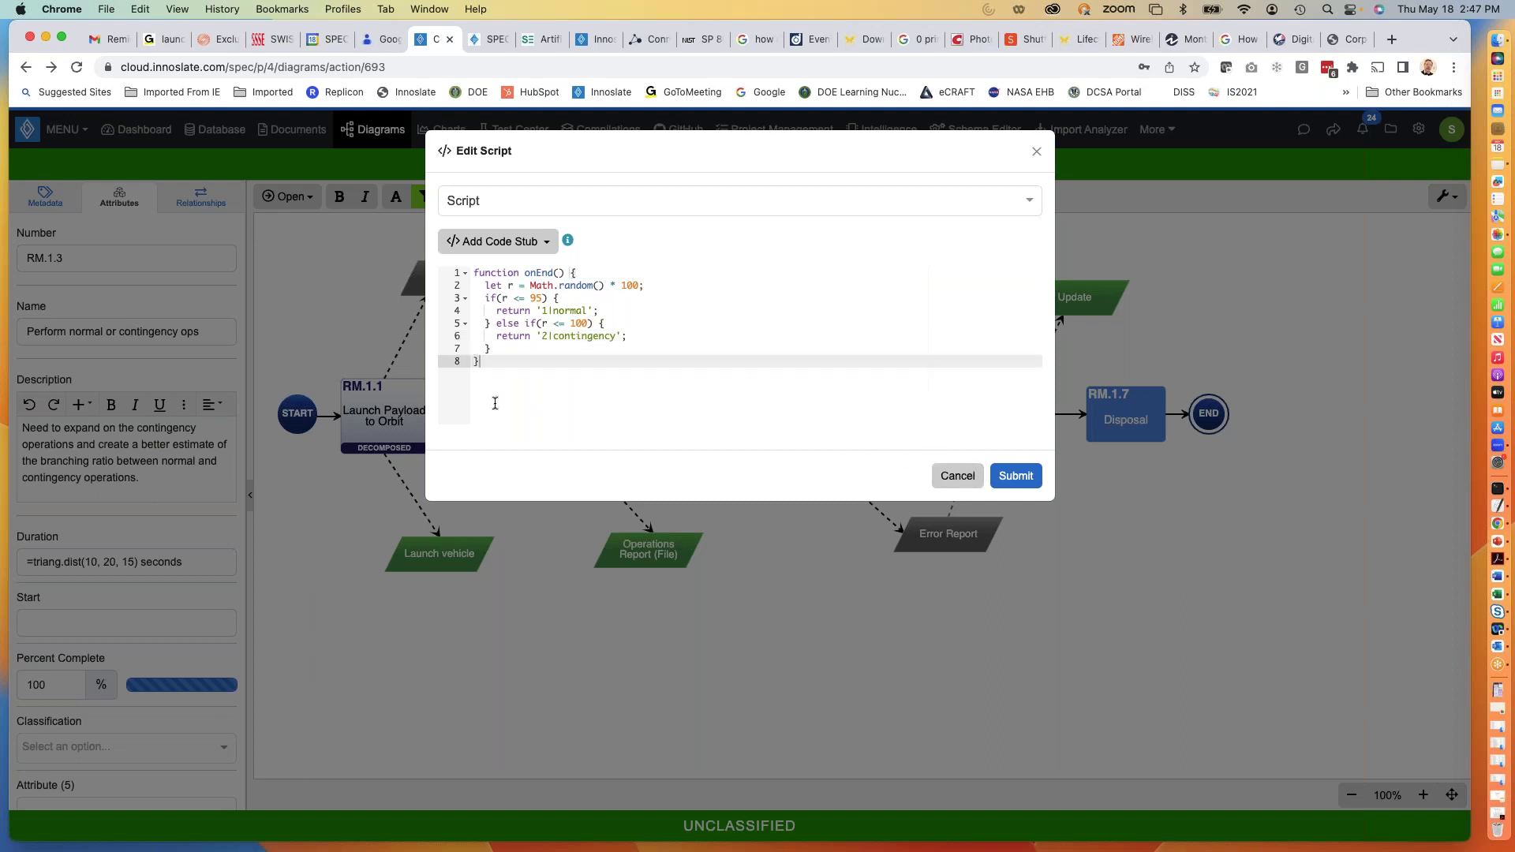
click(542, 245)
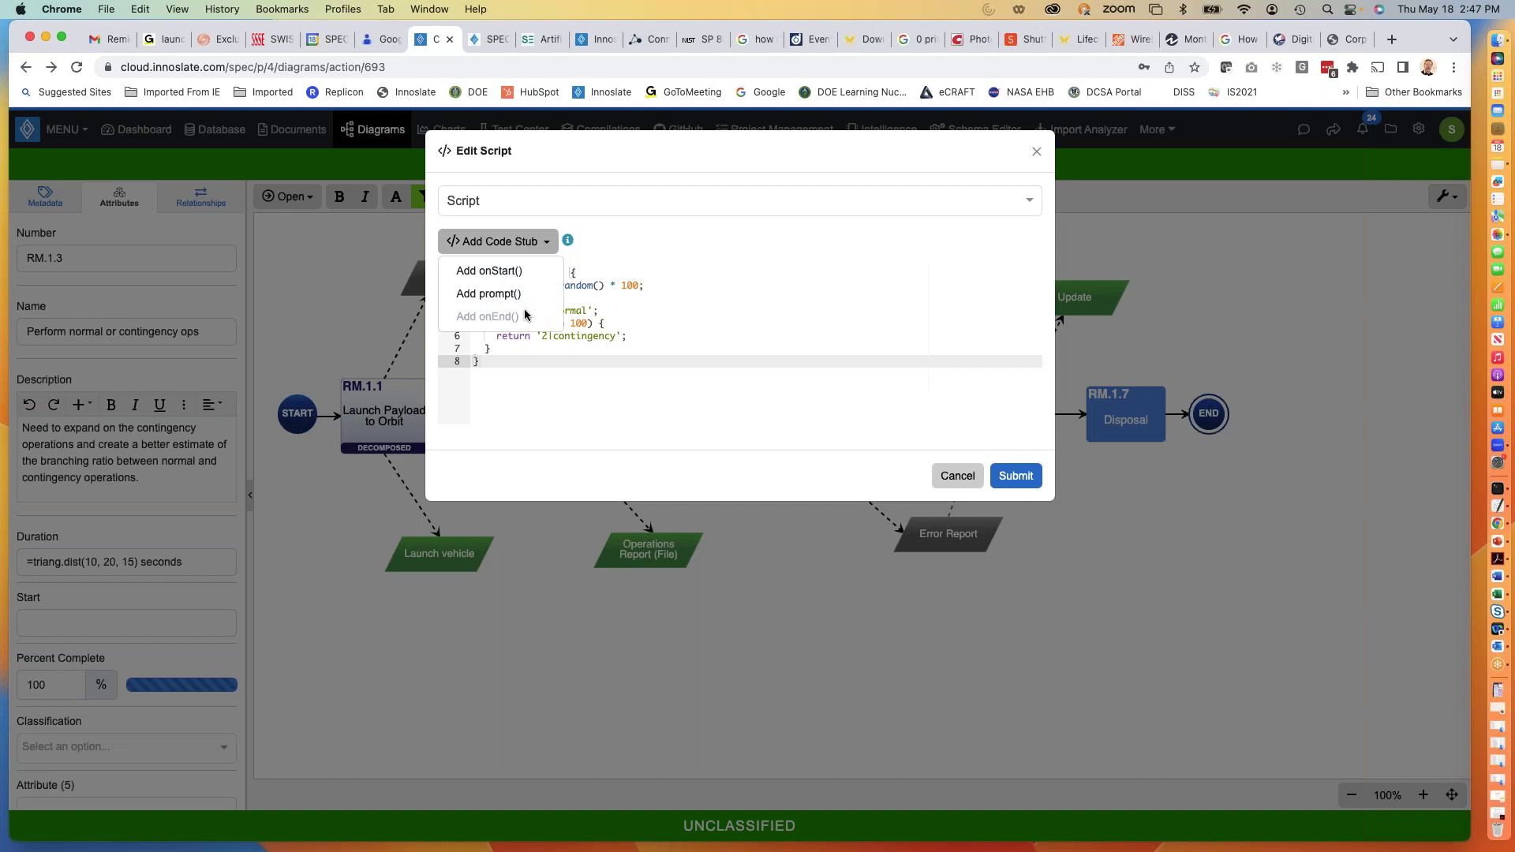
click(568, 412)
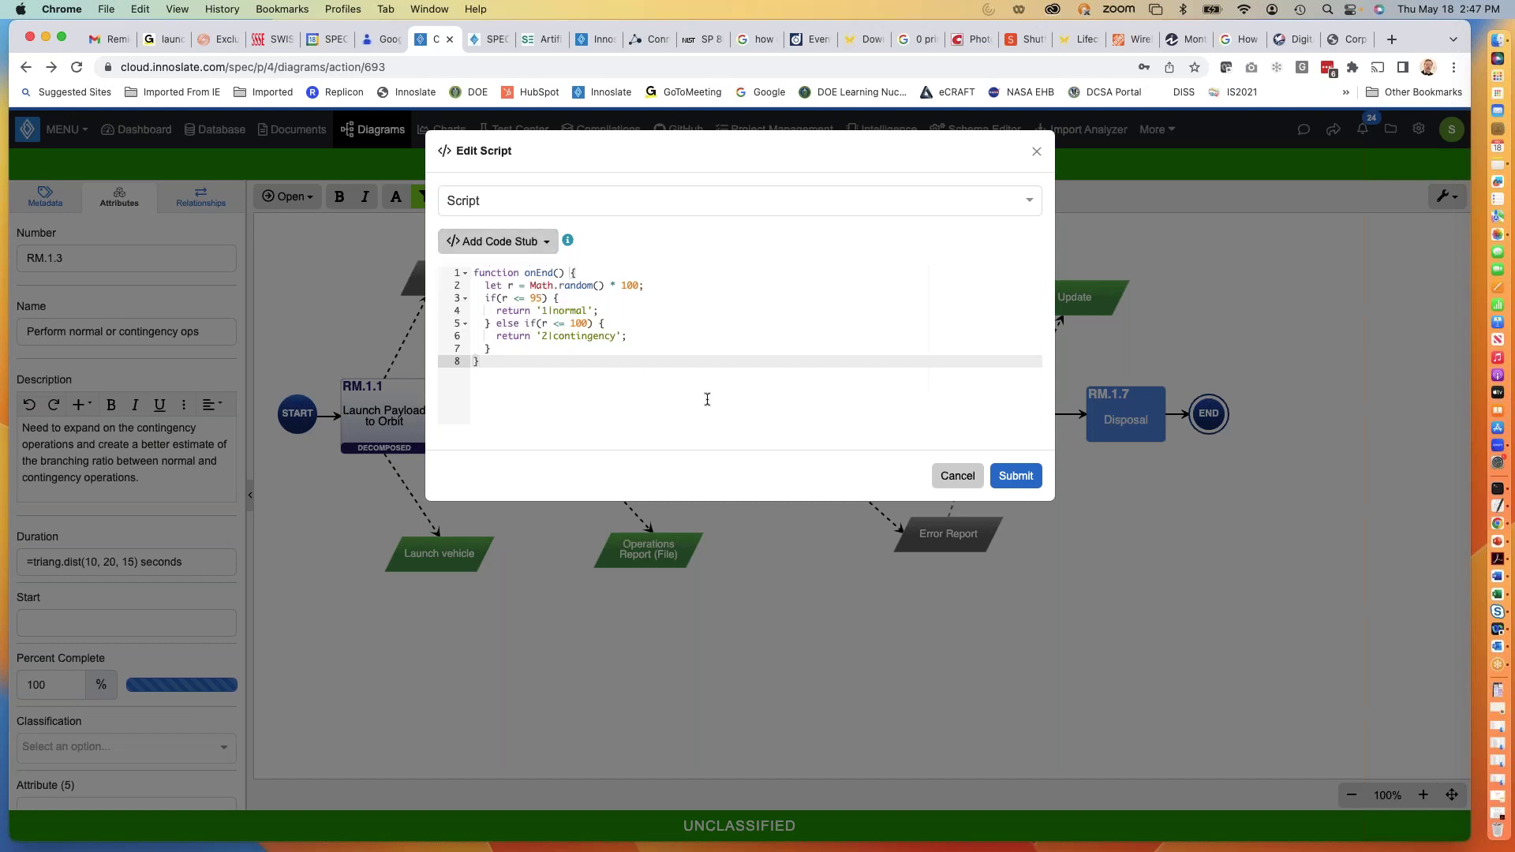
click(950, 477)
click(610, 339)
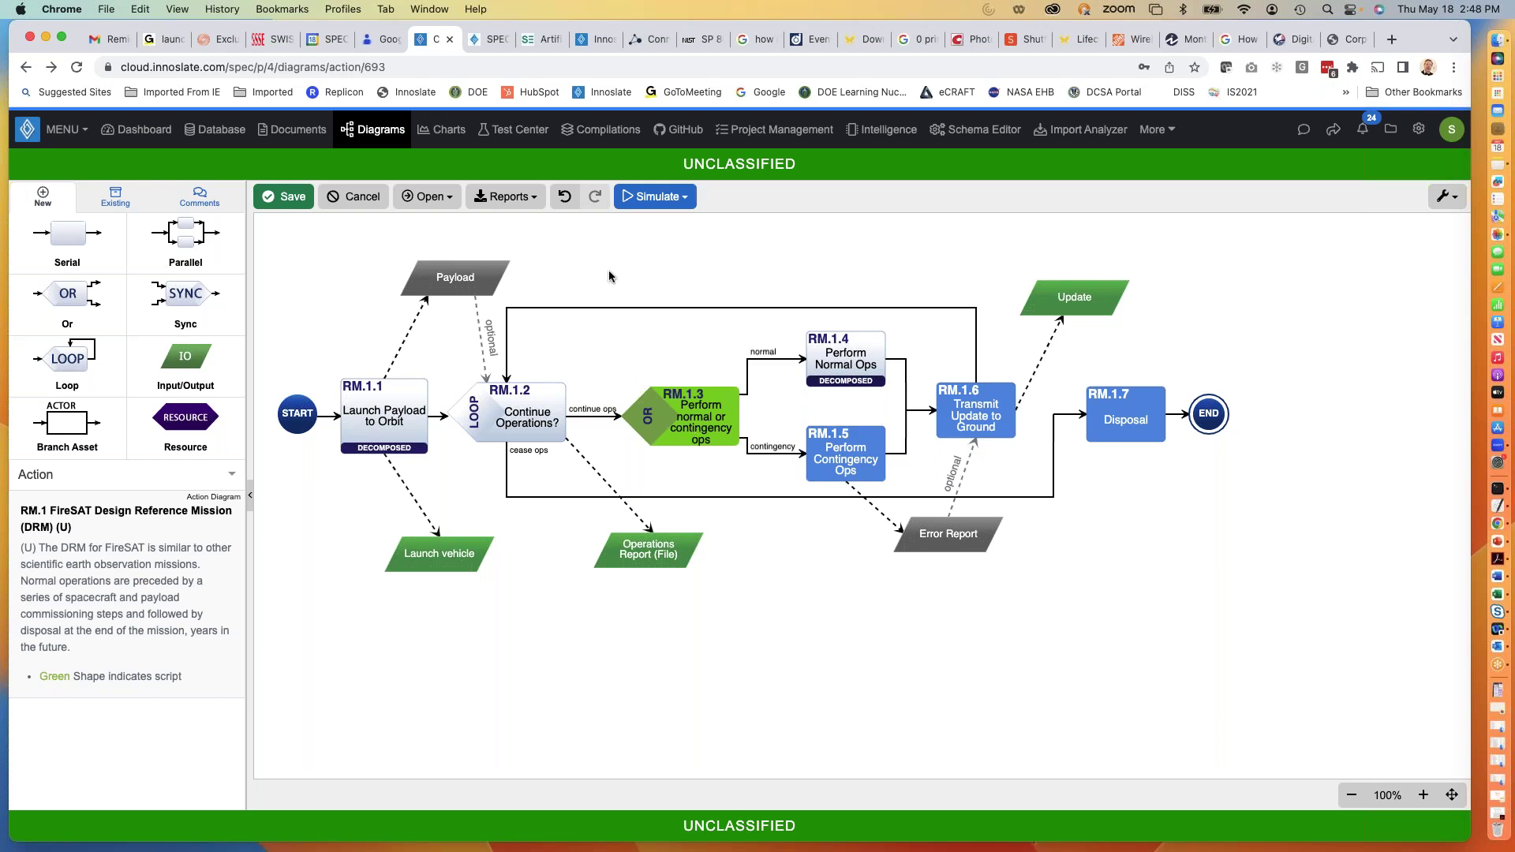
Switch to the Innoslate resources website and open the Help Center's Innoslate Scripting Guide for Simulation.
click(601, 41)
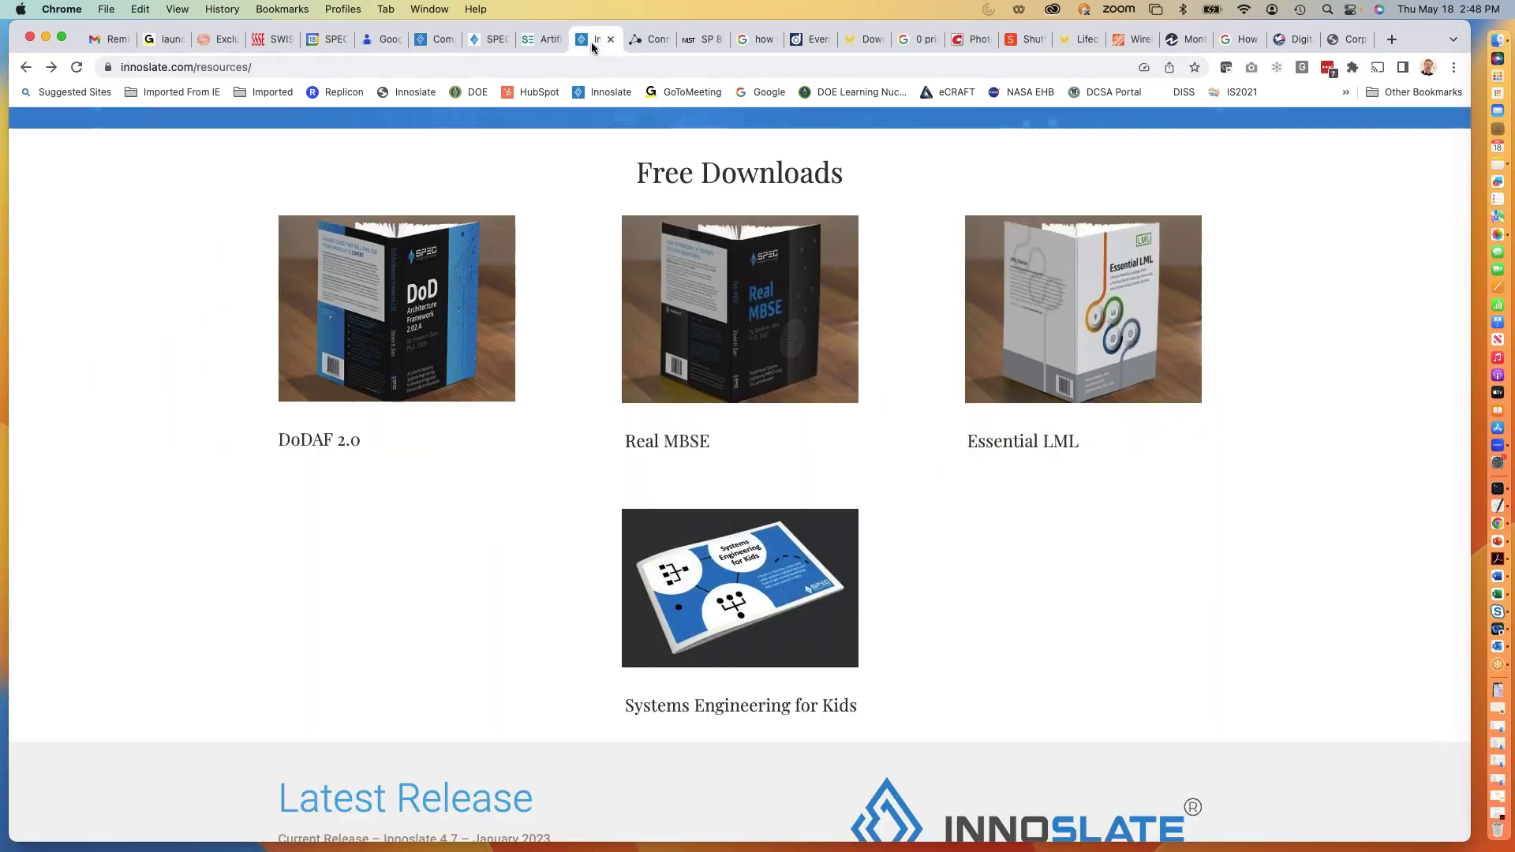
scroll(505, 181, up, 10)
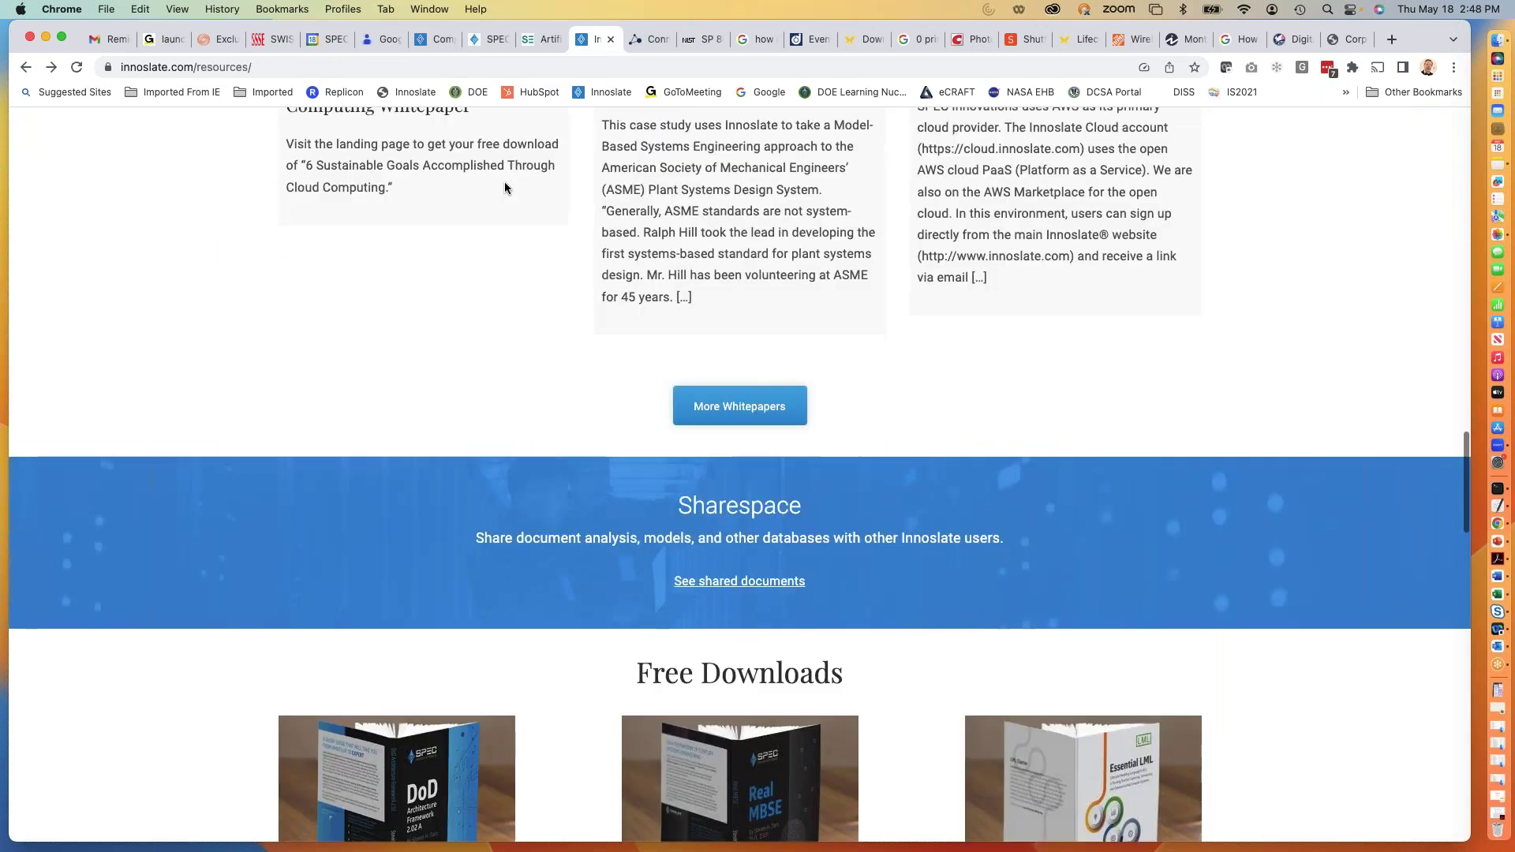
scroll(505, 187, up, 15)
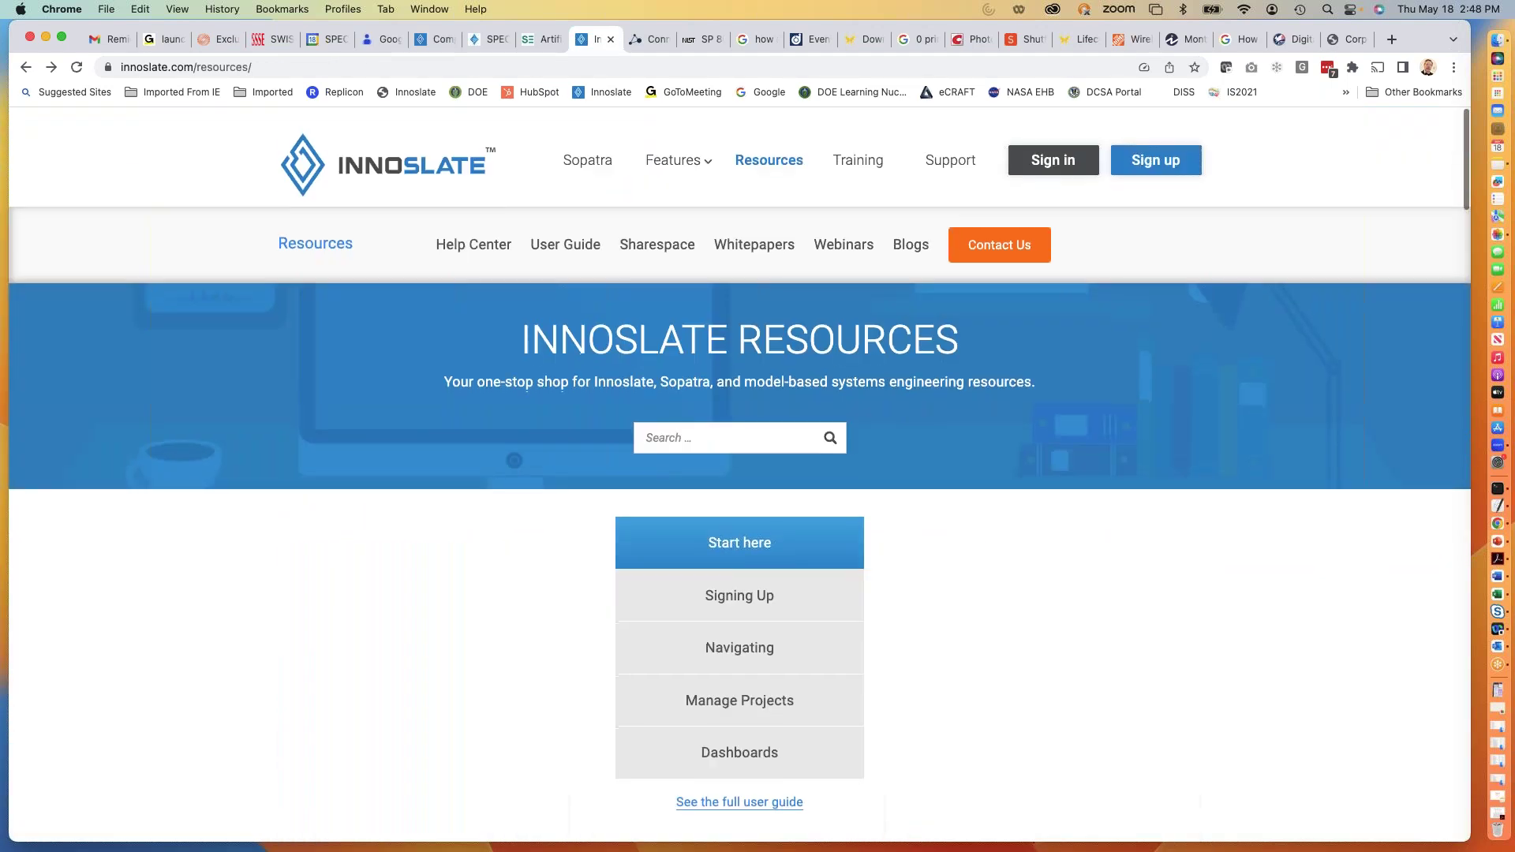
click(472, 231)
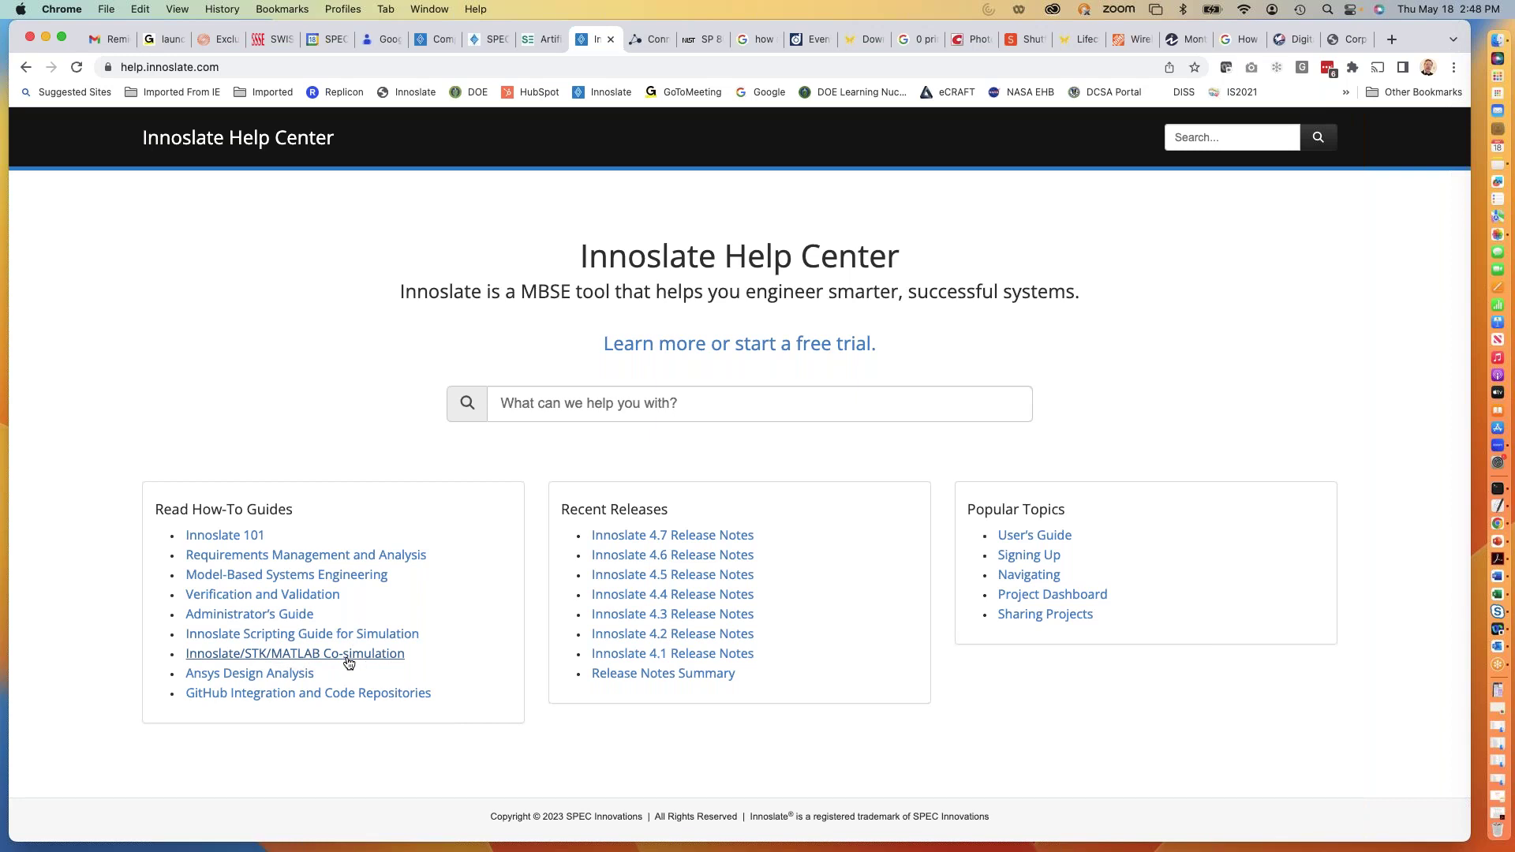
click(308, 636)
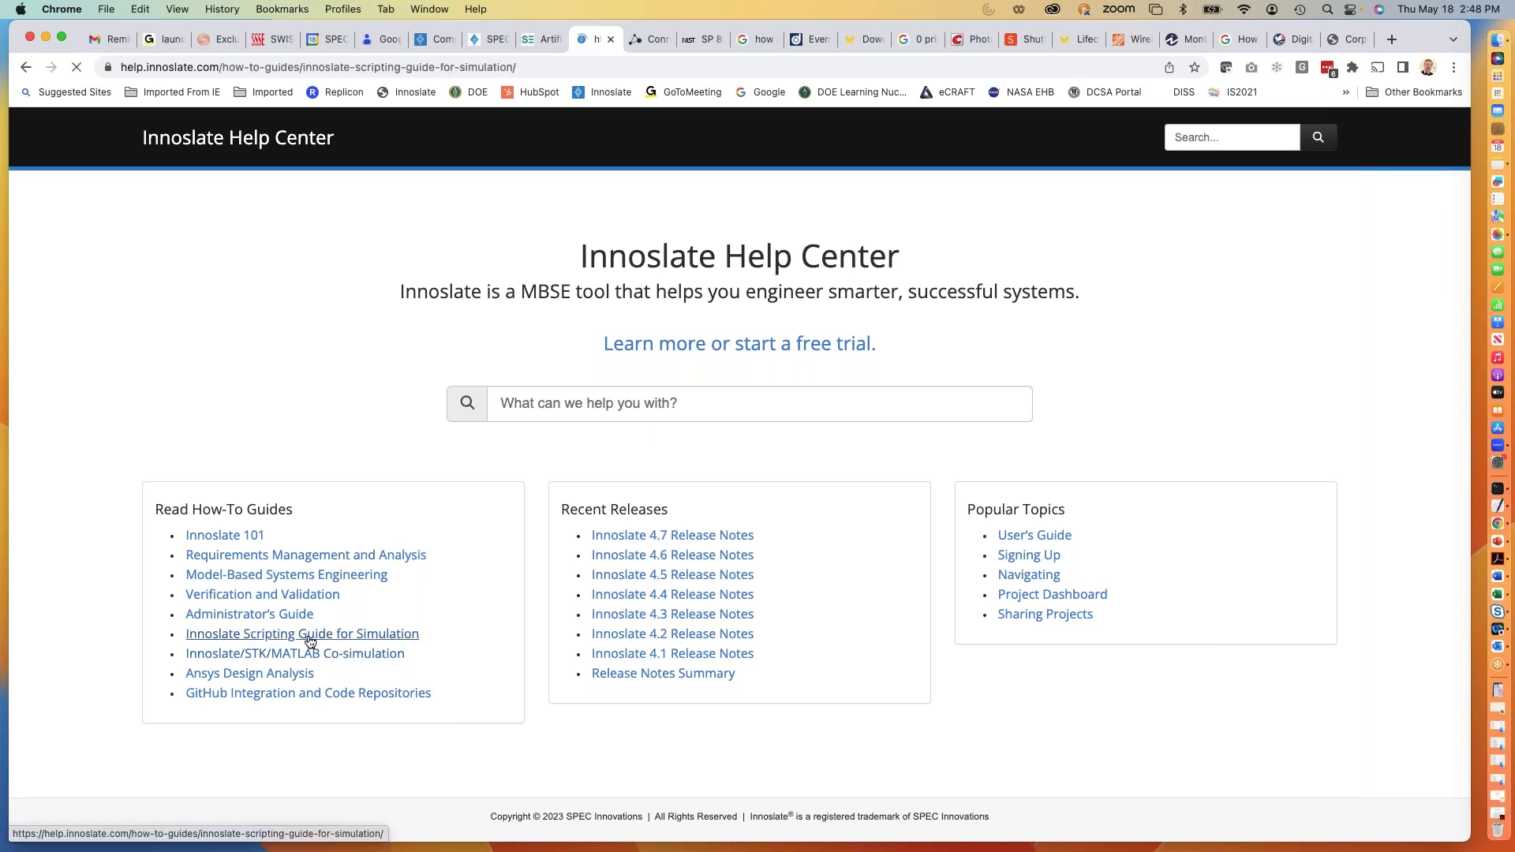
Examine the scripting guide's JavaScript basics and its pre-built OR probability and OR resource script sections.
scroll(467, 636, down, 5)
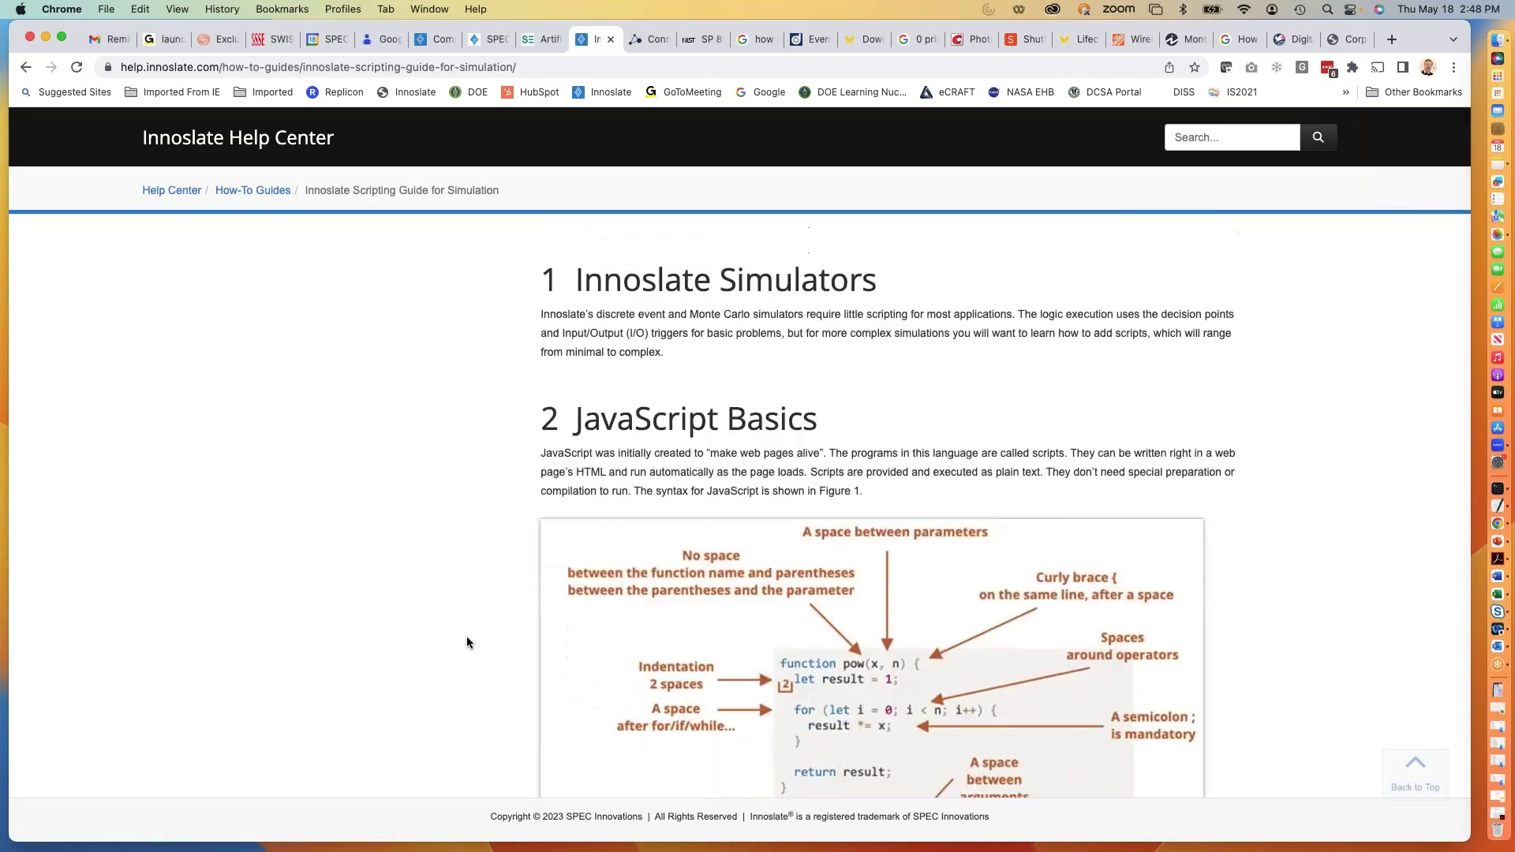
scroll(467, 643, down, 6)
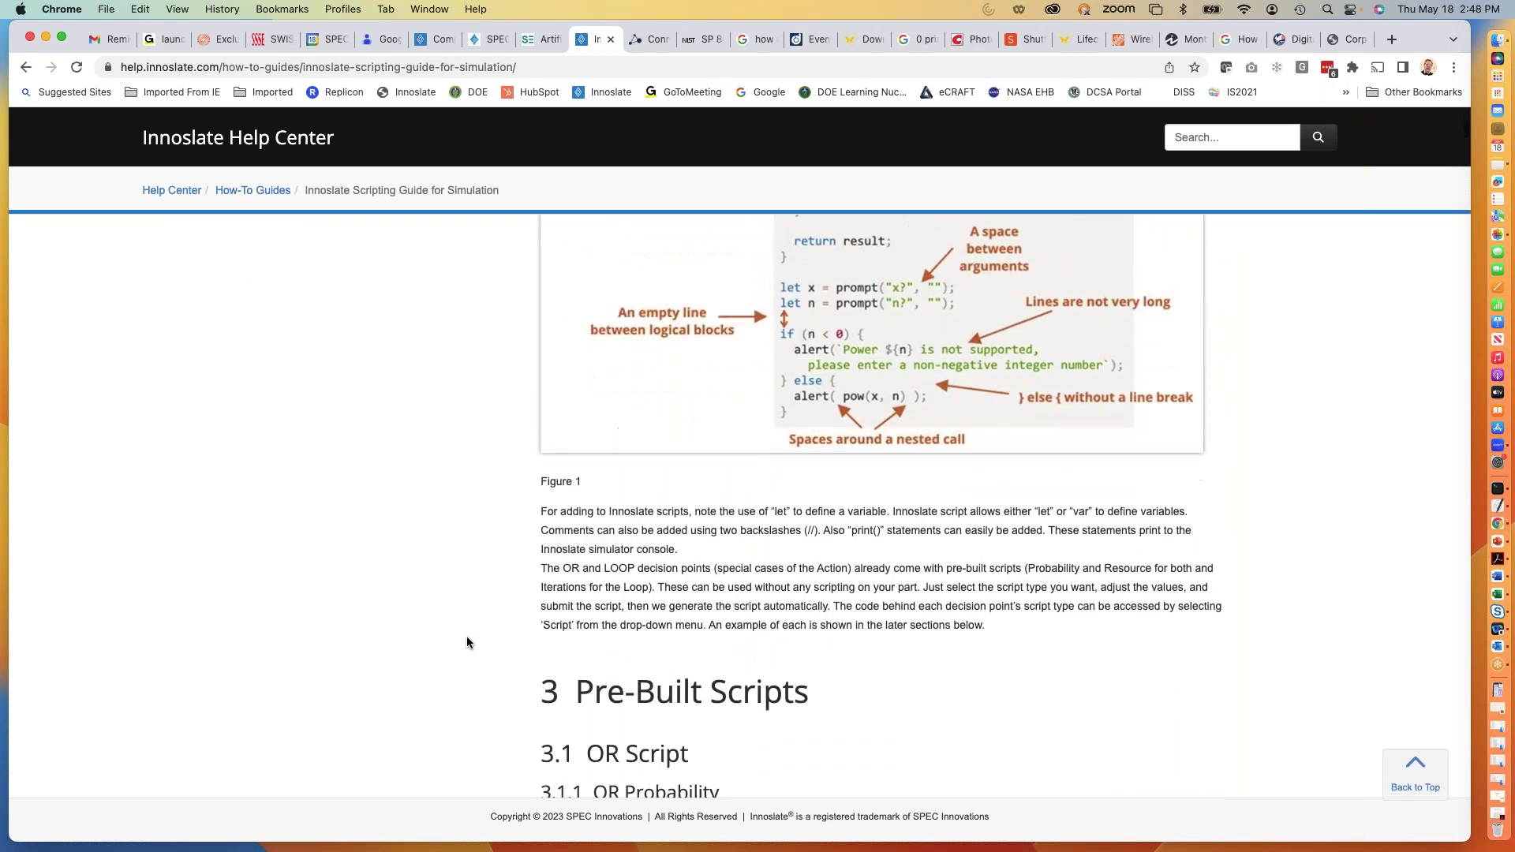
scroll(467, 642, down, 7)
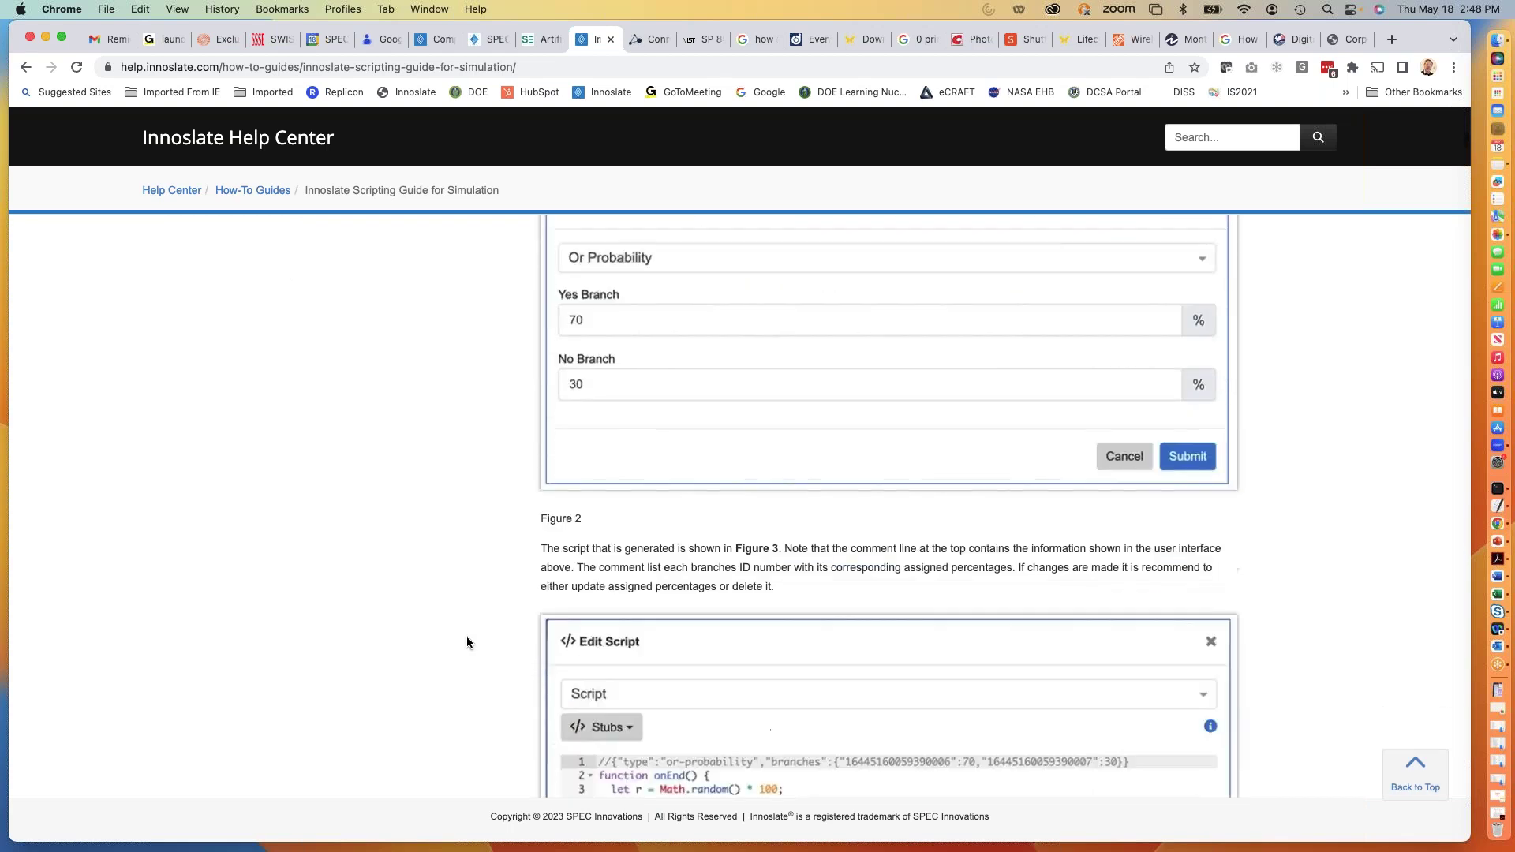
scroll(467, 643, down, 5)
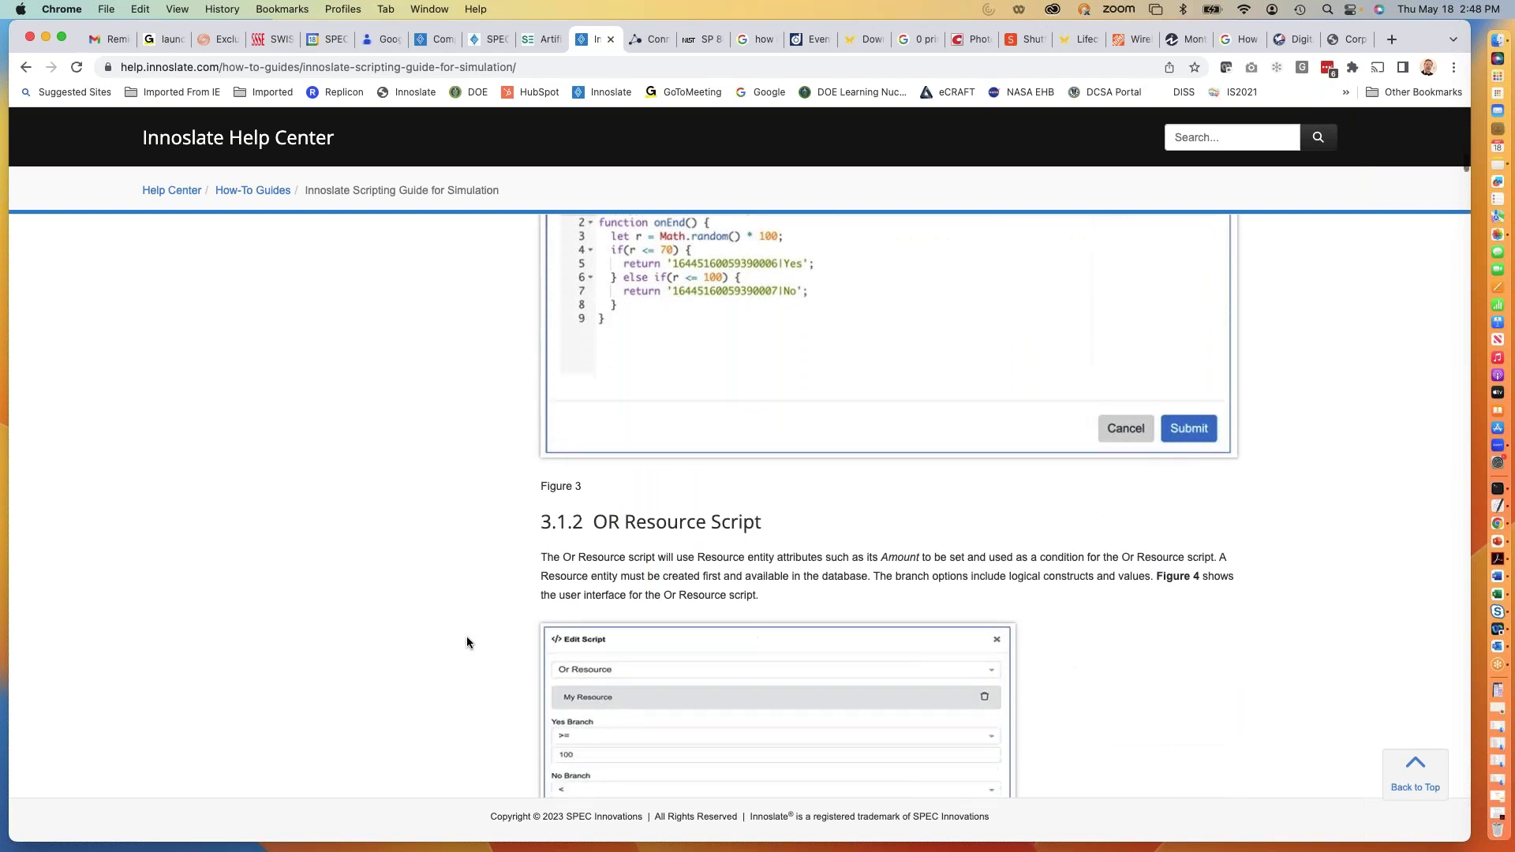
scroll(466, 643, up, 5)
scroll(466, 643, up, 12)
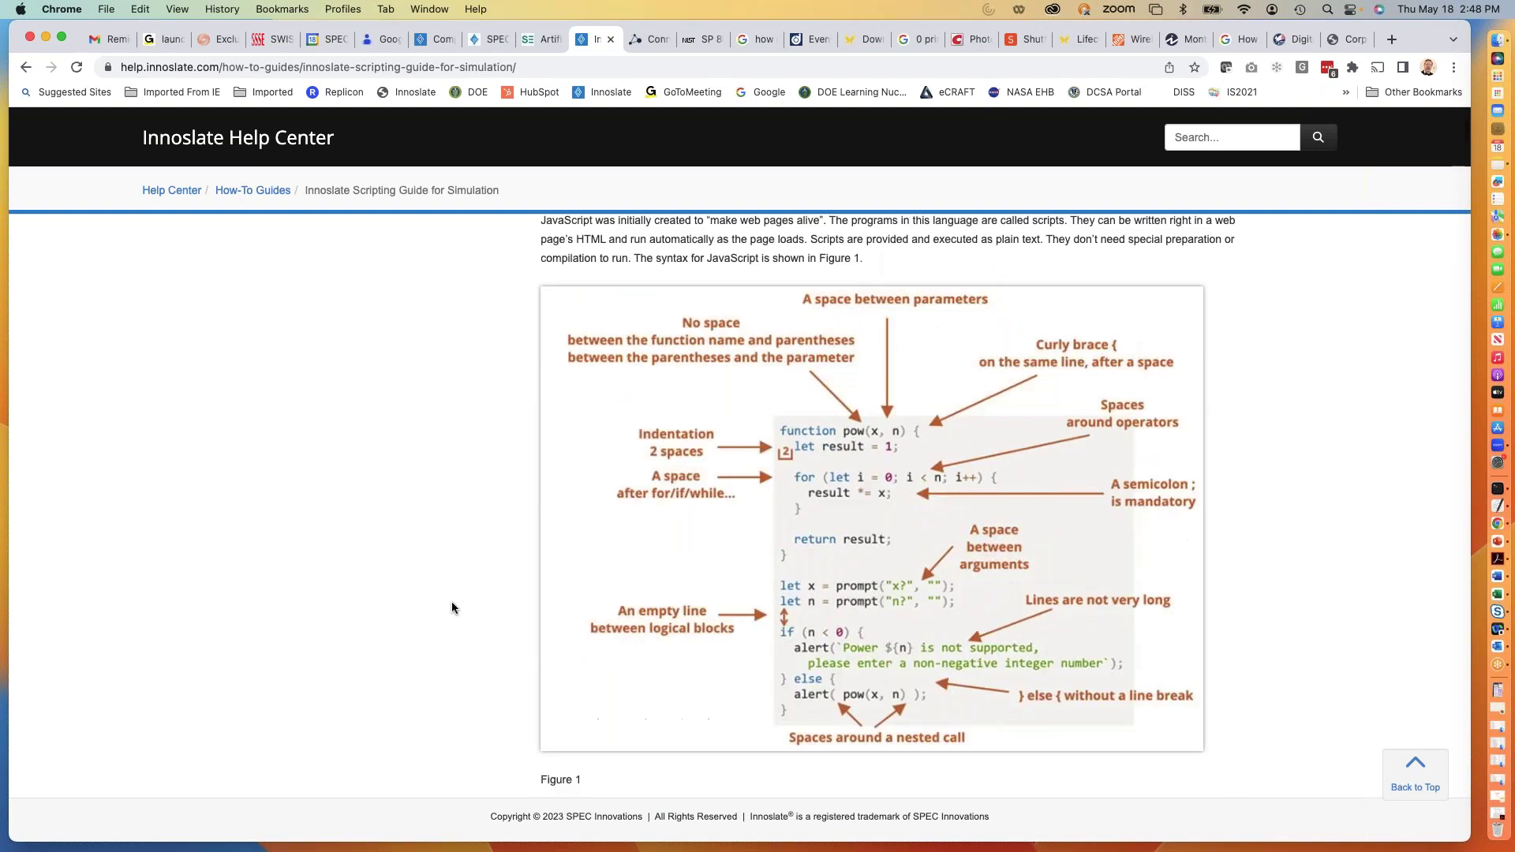
Go to the How-To Guides page and open Simulation Controls under the User's Guide's Simulators topics.
click(253, 190)
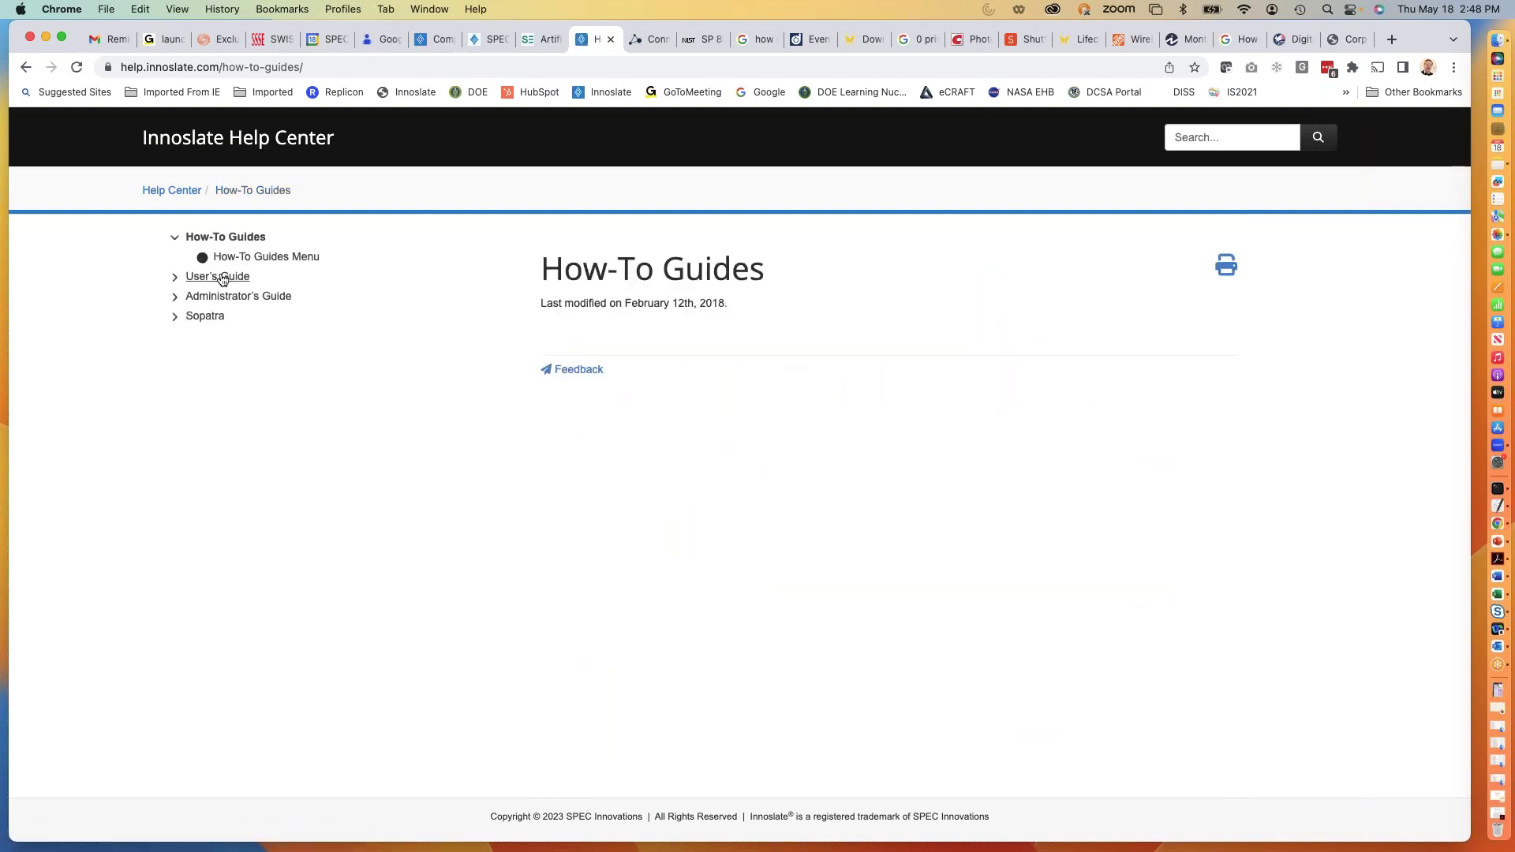
click(175, 277)
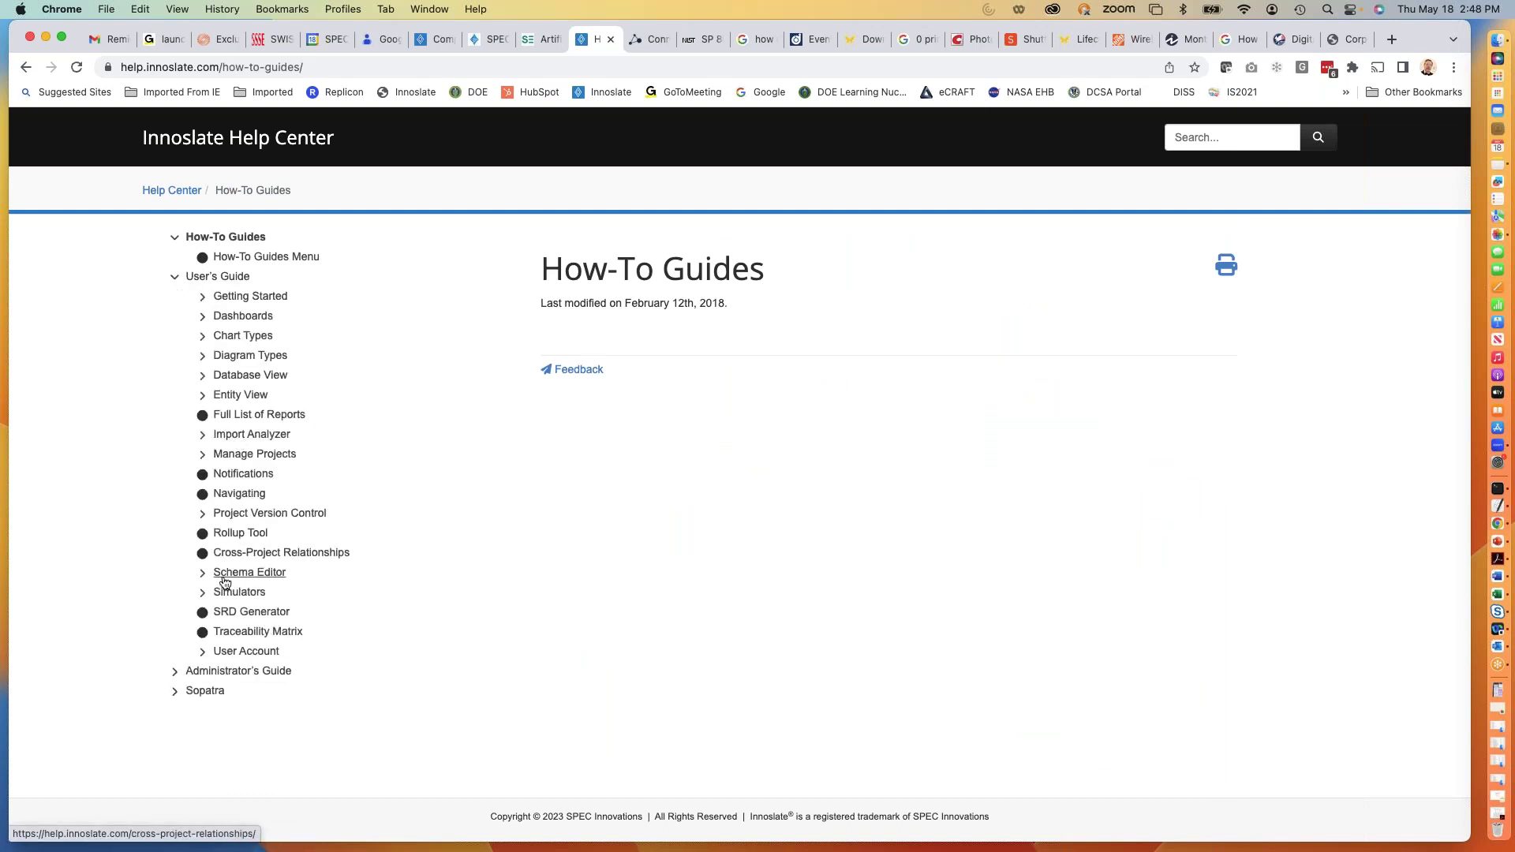
click(202, 595)
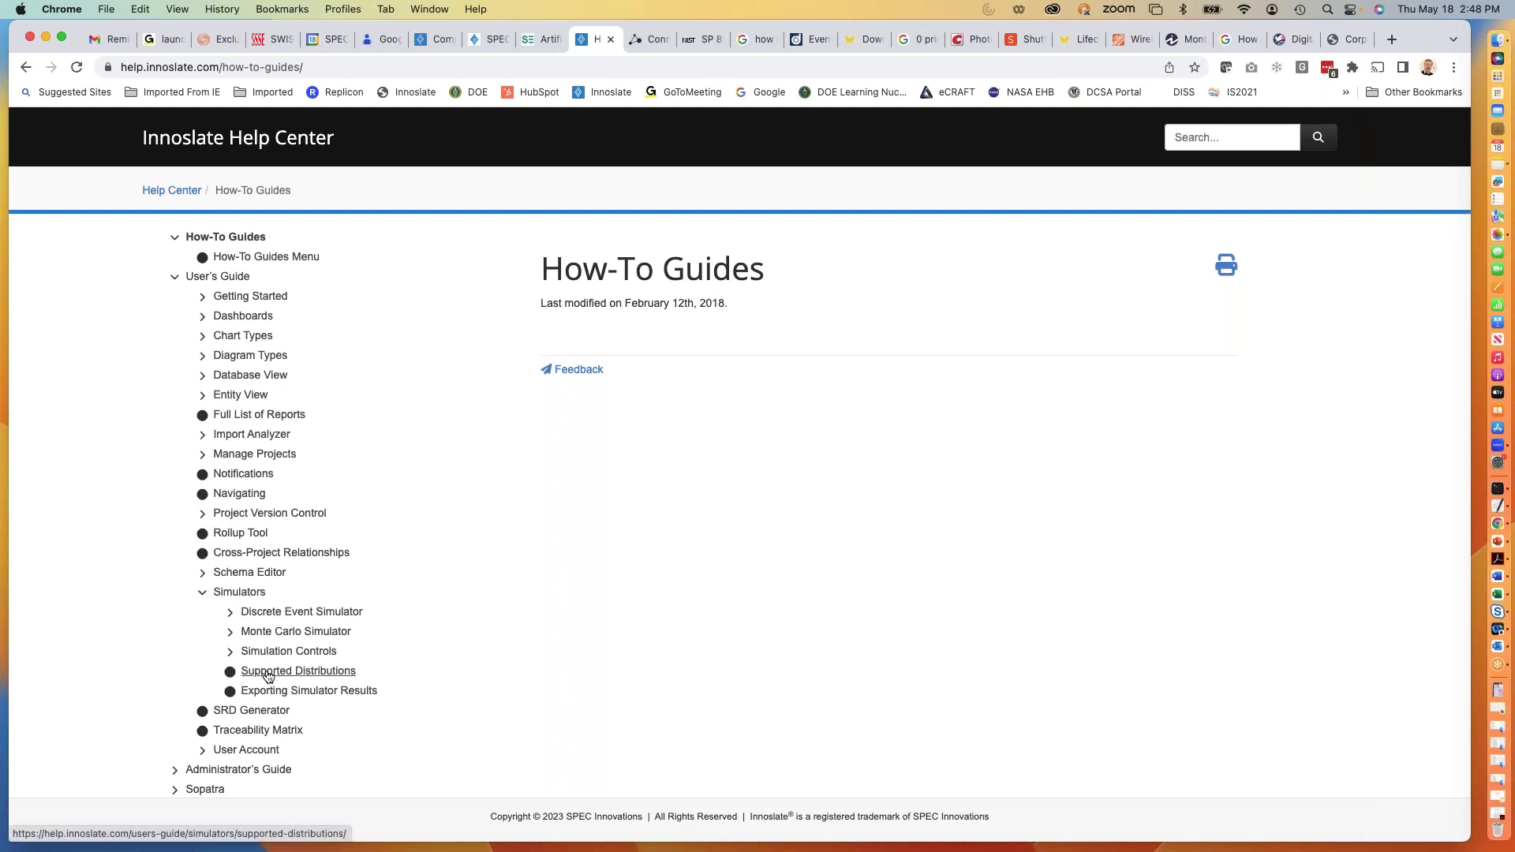
click(230, 654)
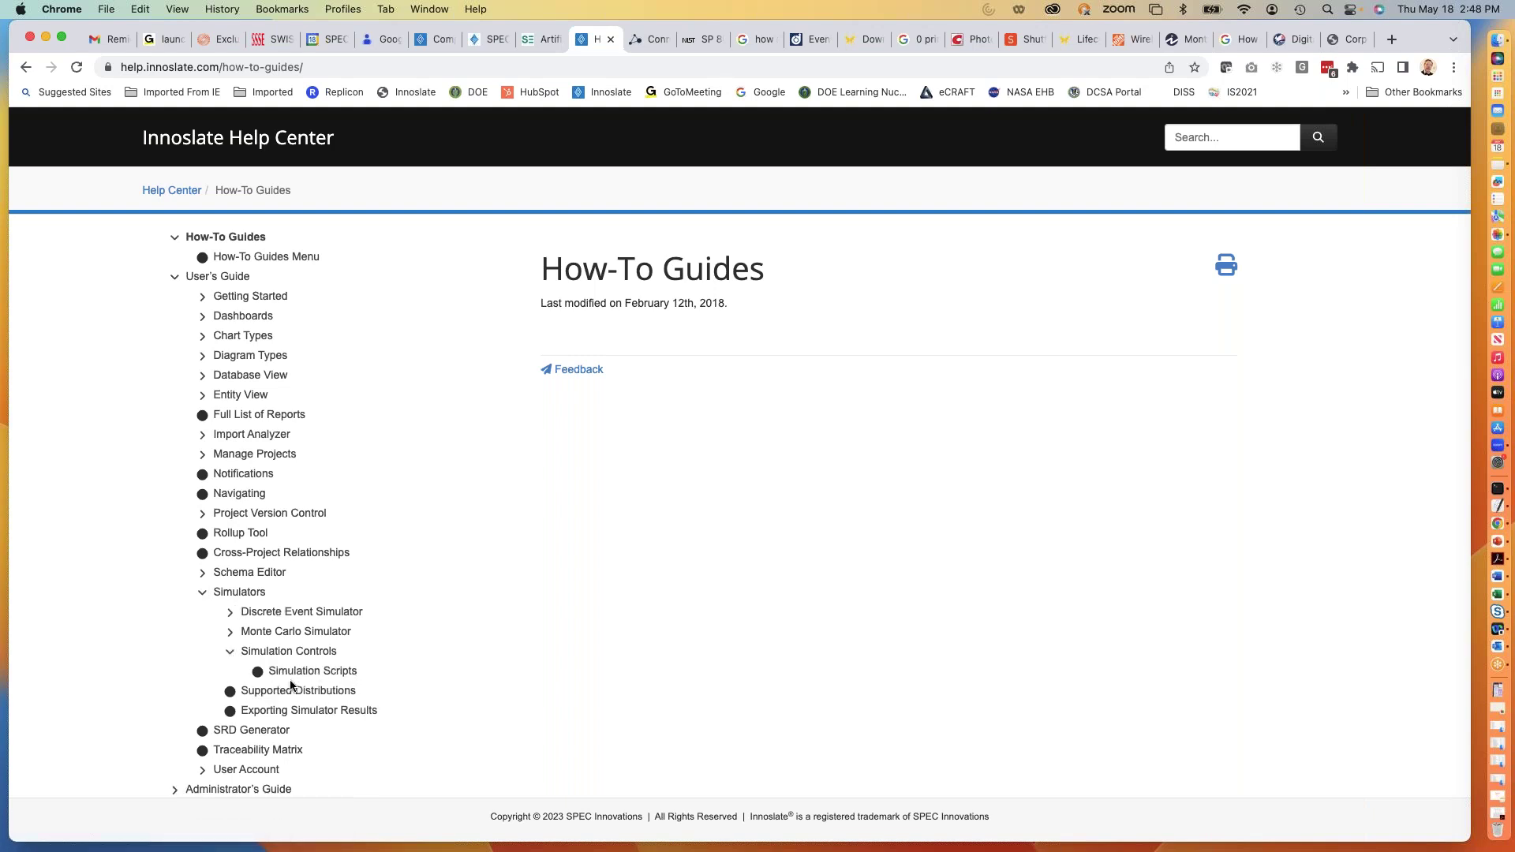
click(289, 653)
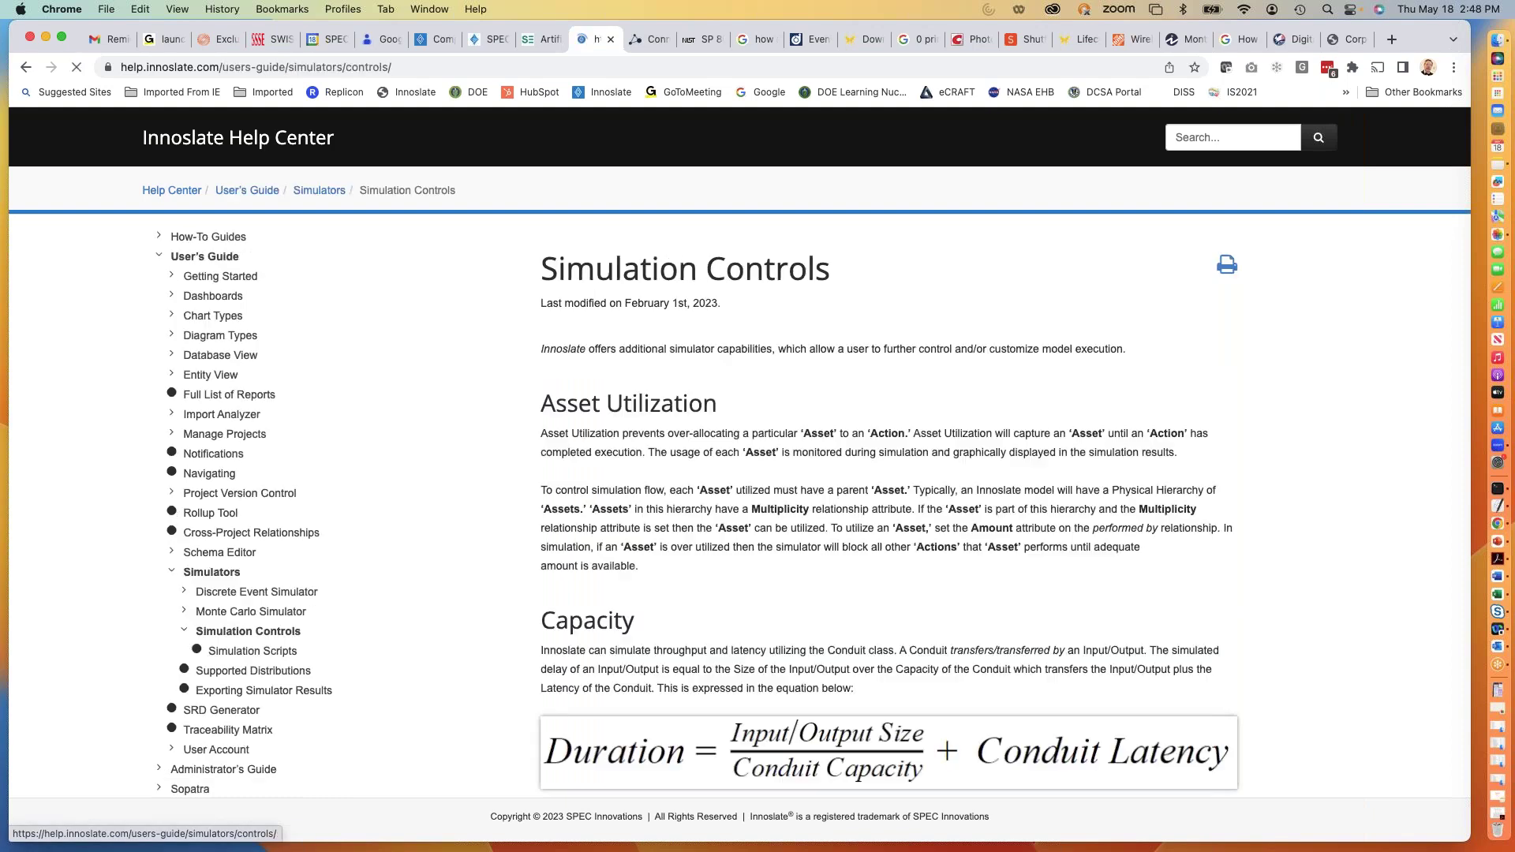
Examine the Simulation Controls page's sections on asset utilization, capacity, cloning, cost, simulation scripts and wait states.
scroll(836, 609, down, 2)
scroll(835, 609, down, 4)
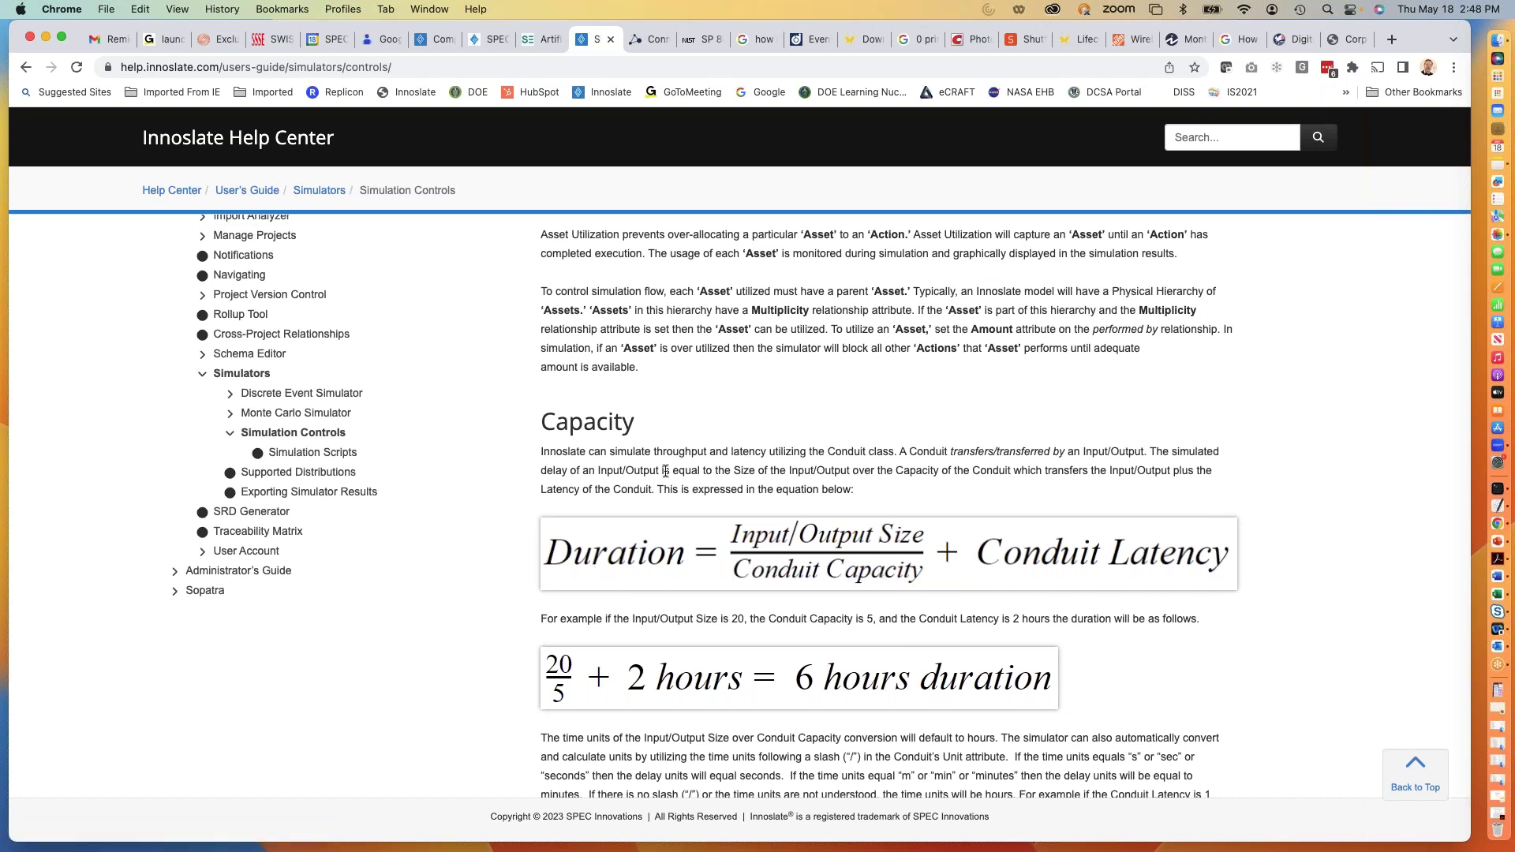
scroll(565, 553, down, 5)
scroll(869, 505, down, 8)
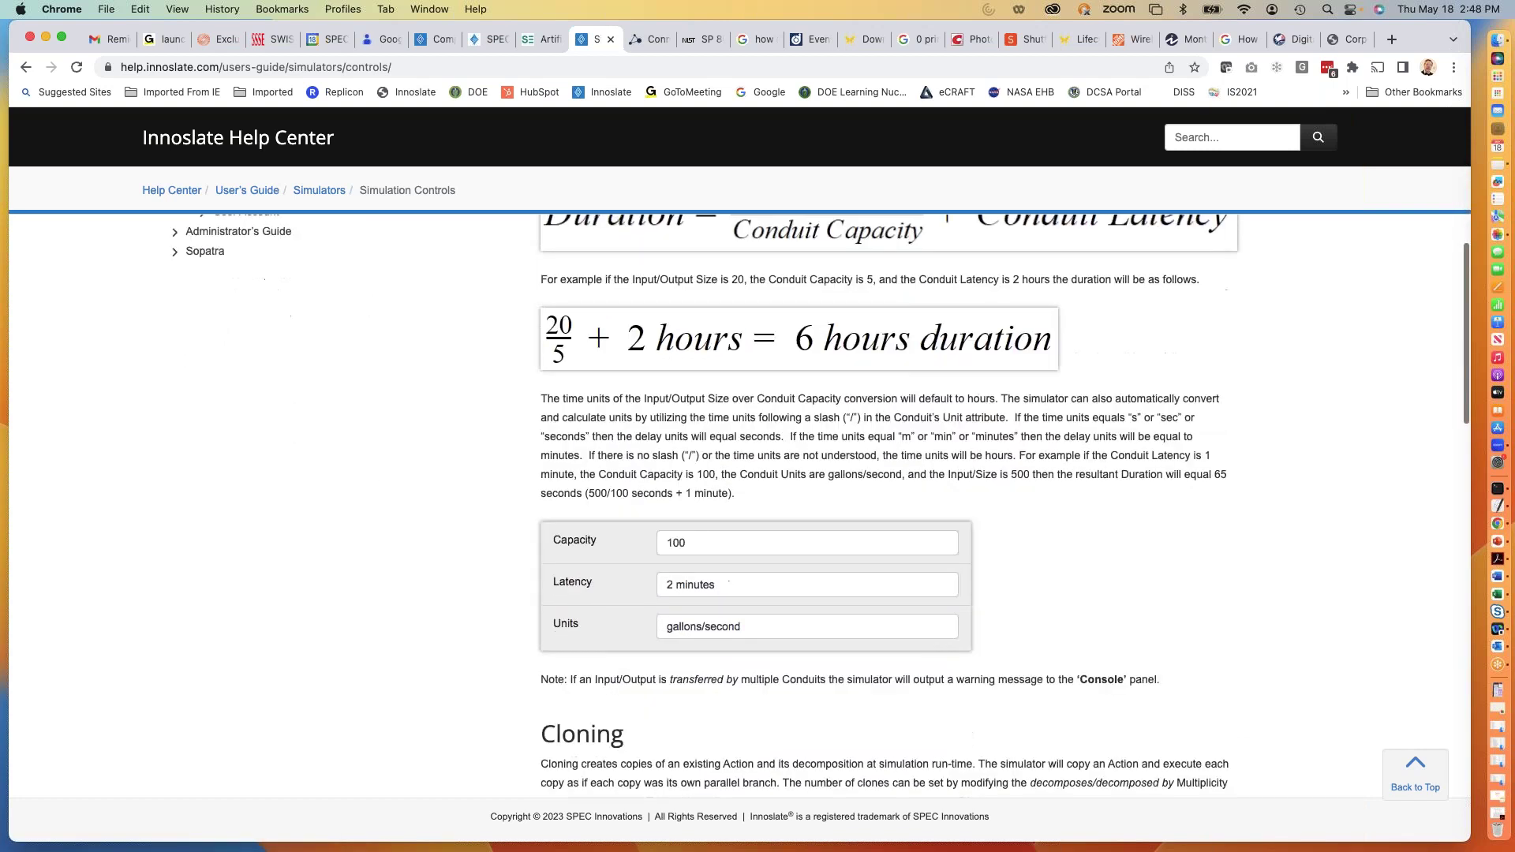
scroll(1004, 505, down, 4)
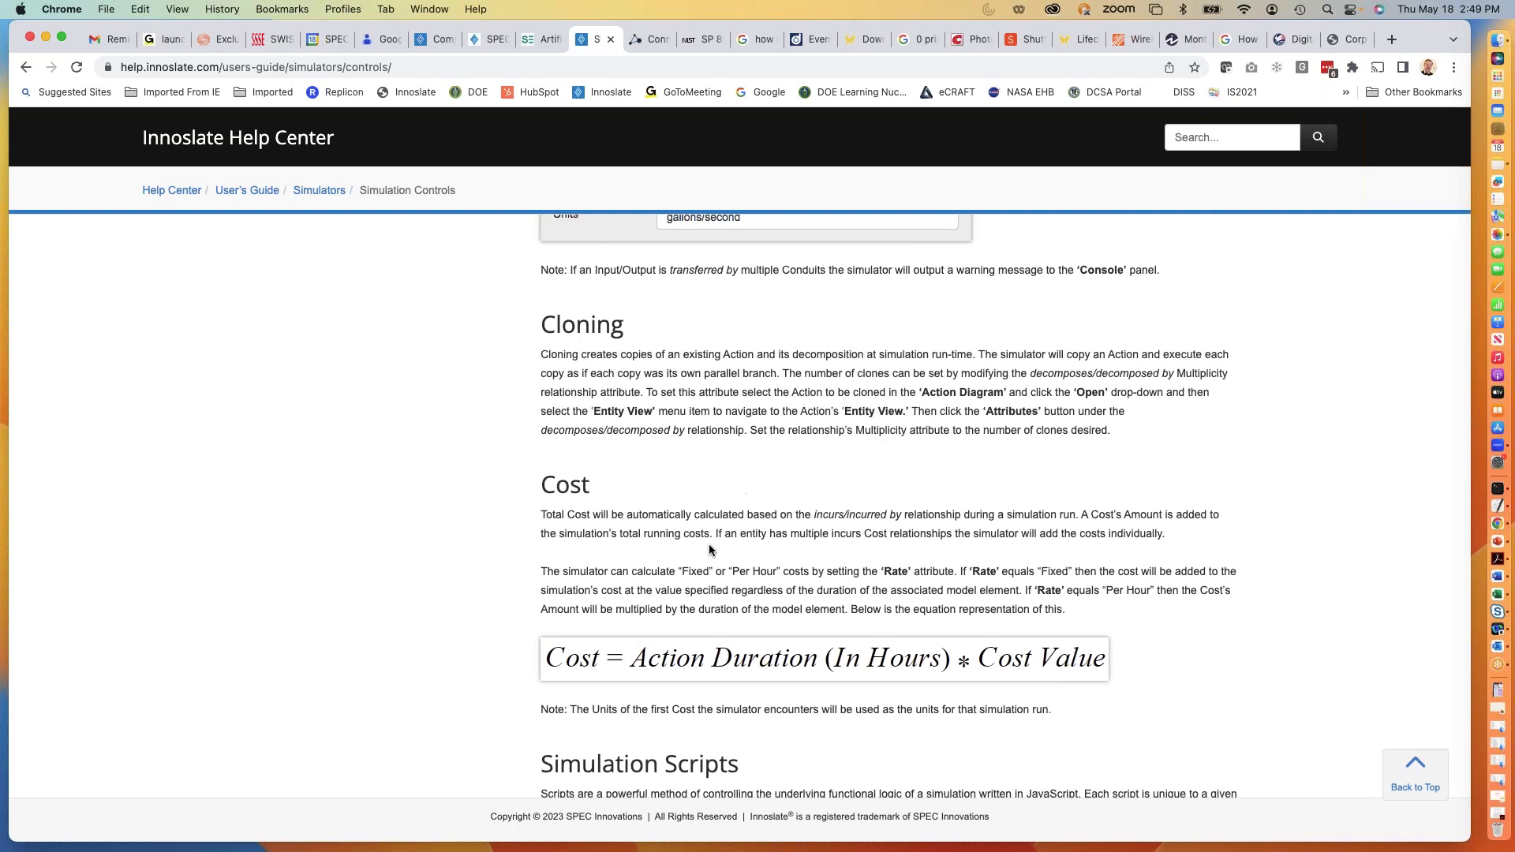
scroll(704, 551, down, 1)
scroll(740, 529, down, 4)
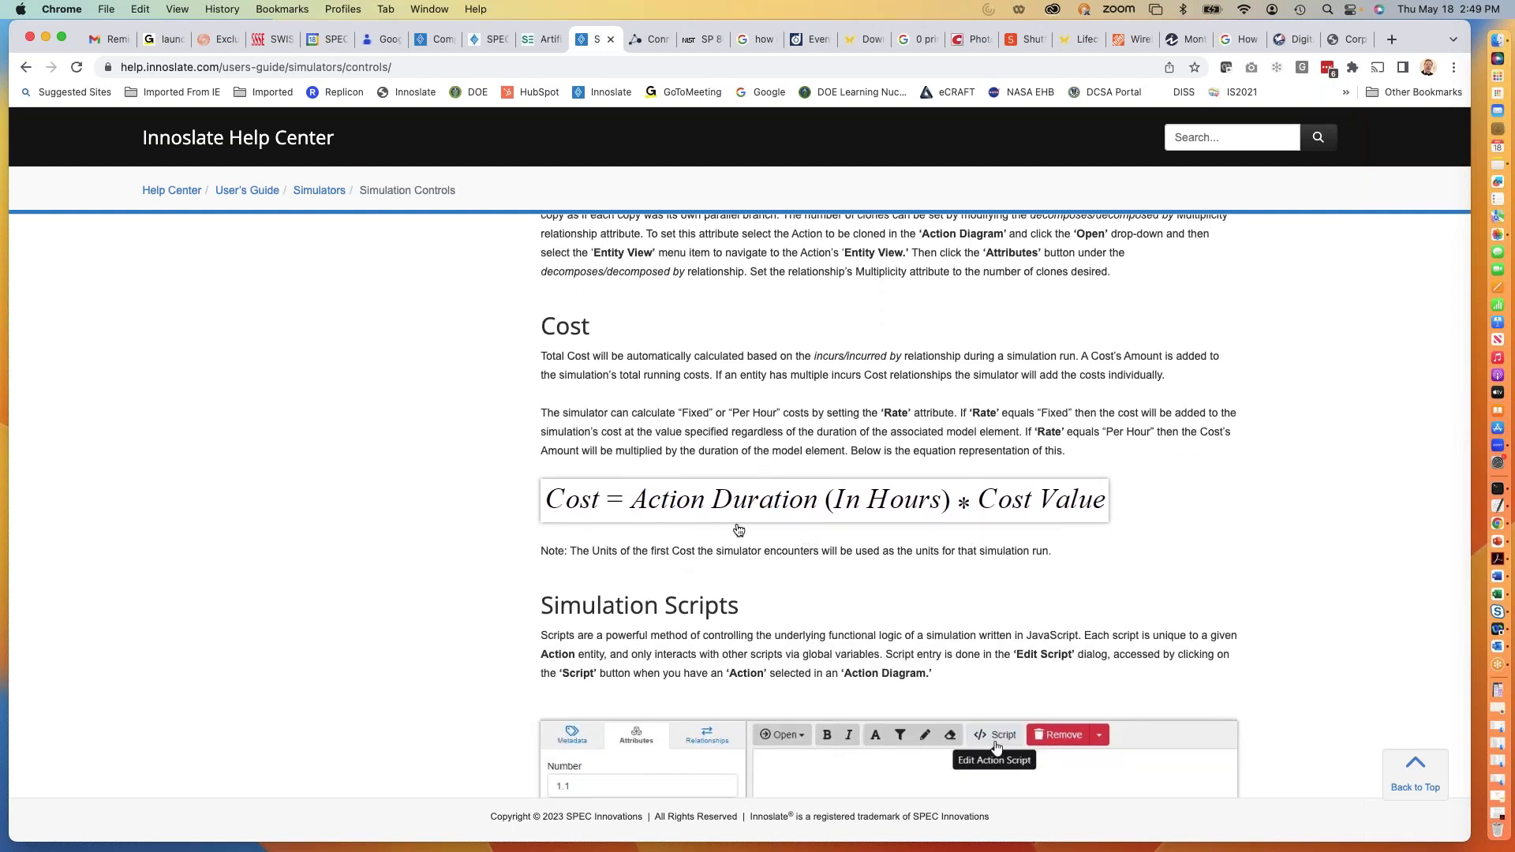
scroll(1004, 506, down, 5)
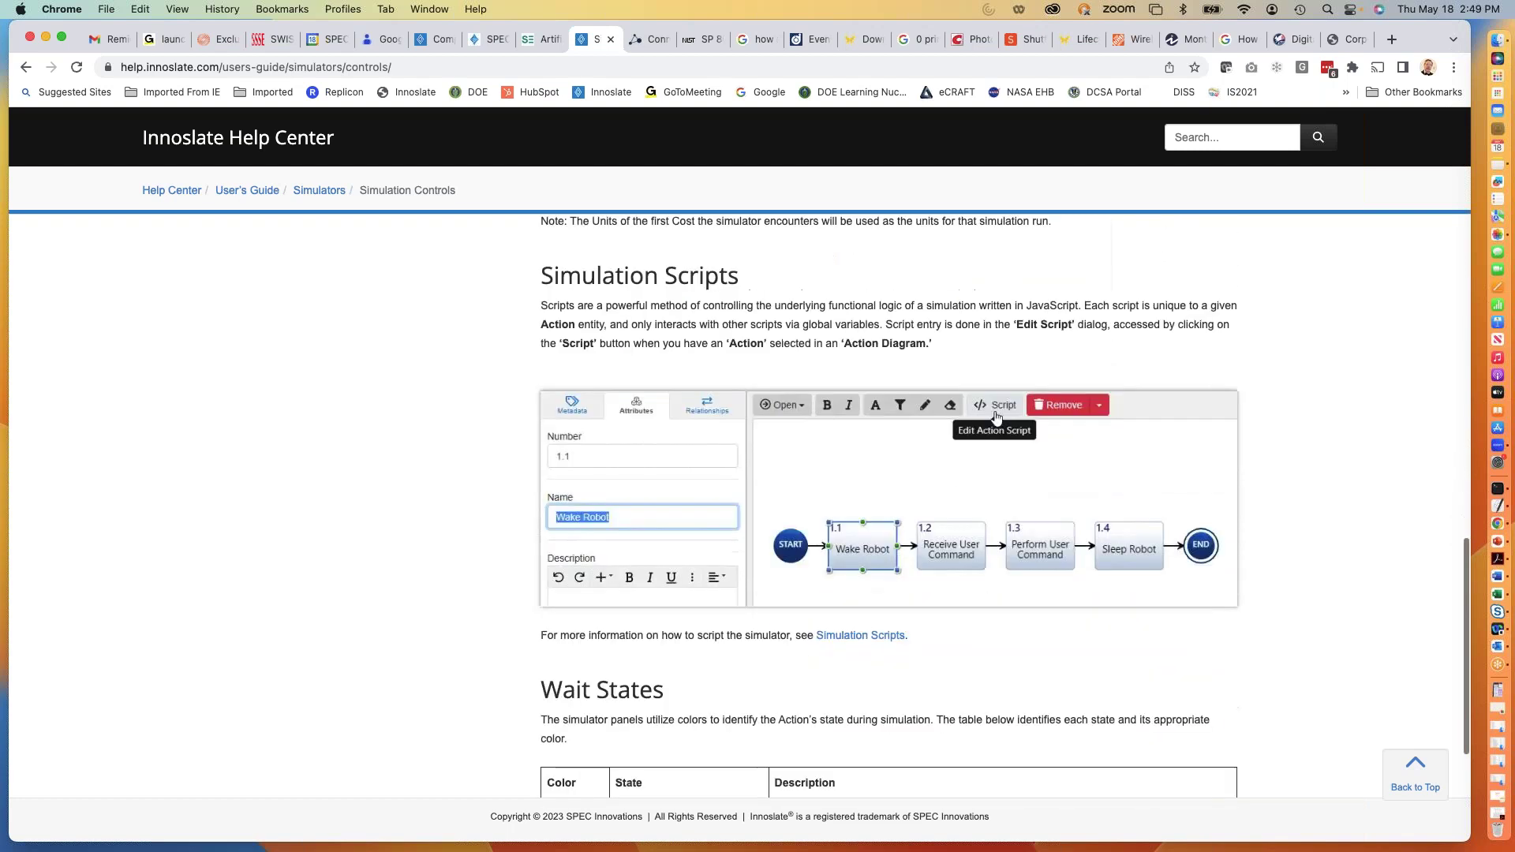
scroll(996, 371, down, 3)
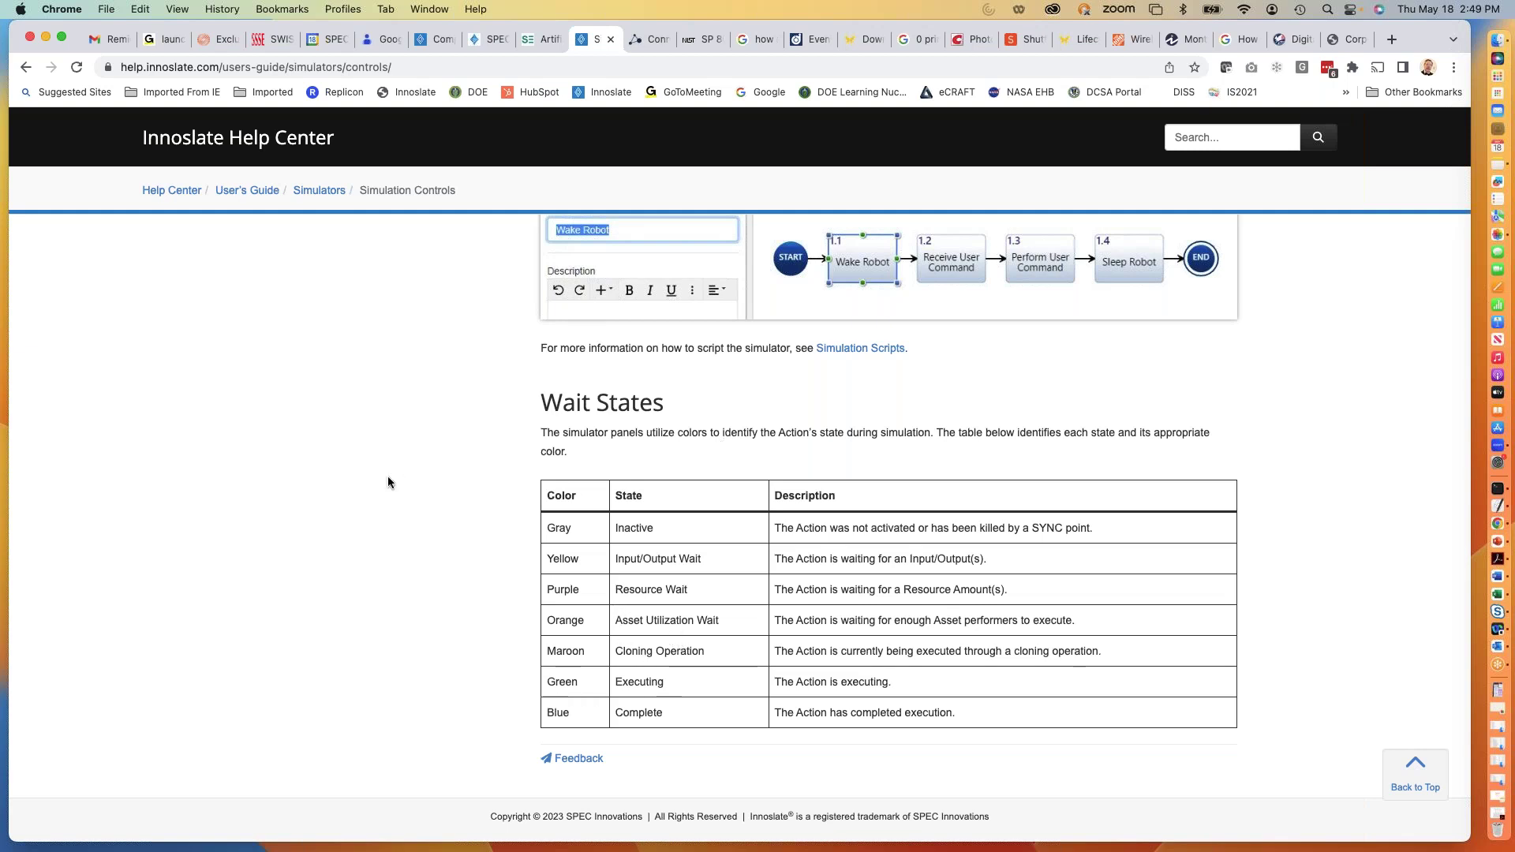
scroll(391, 483, up, 4)
scroll(390, 486, up, 12)
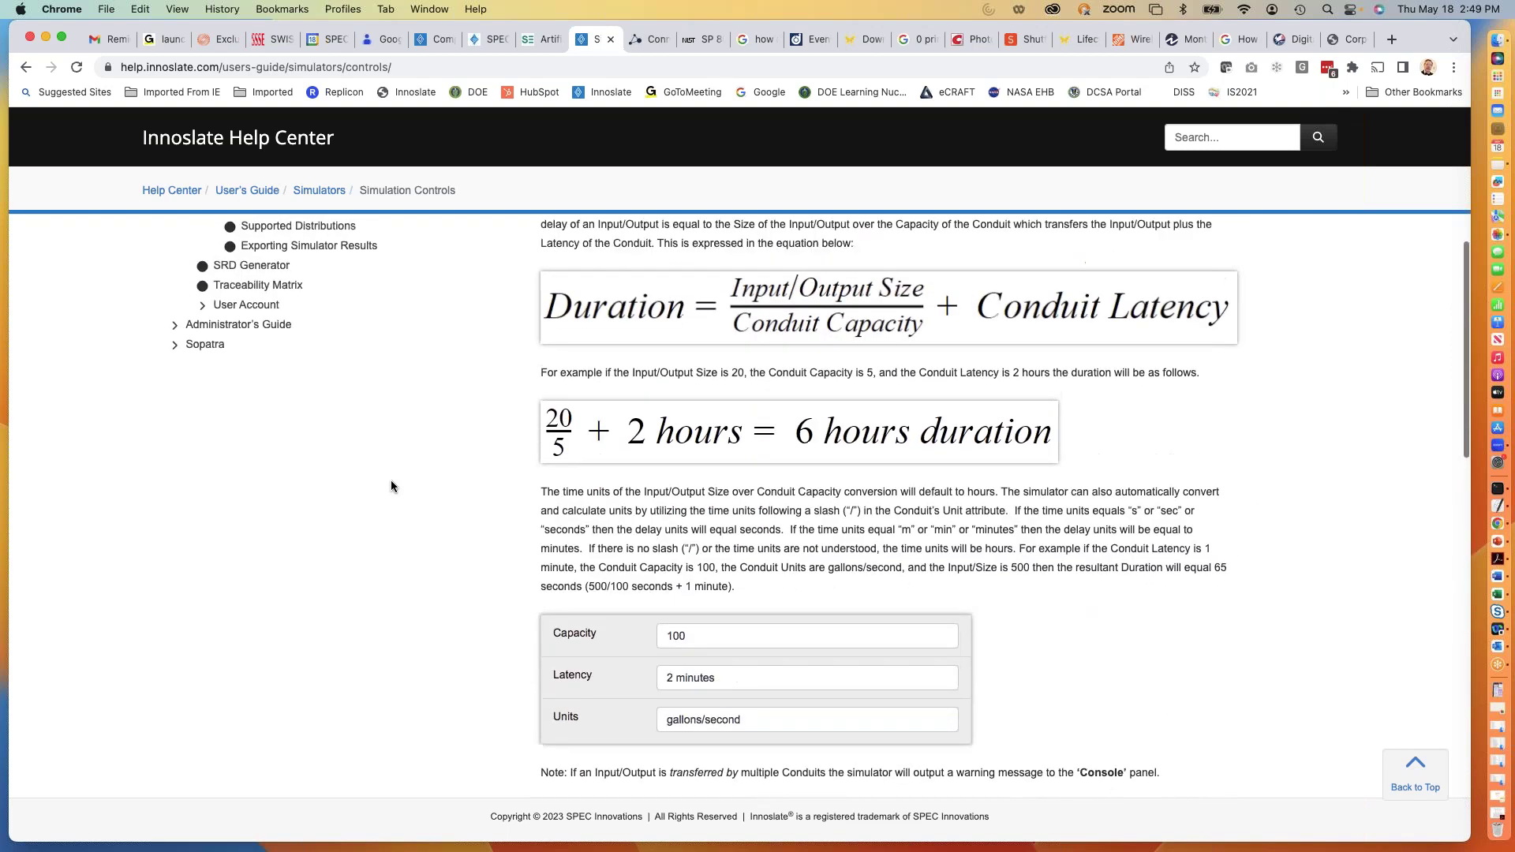
scroll(391, 479, up, 6)
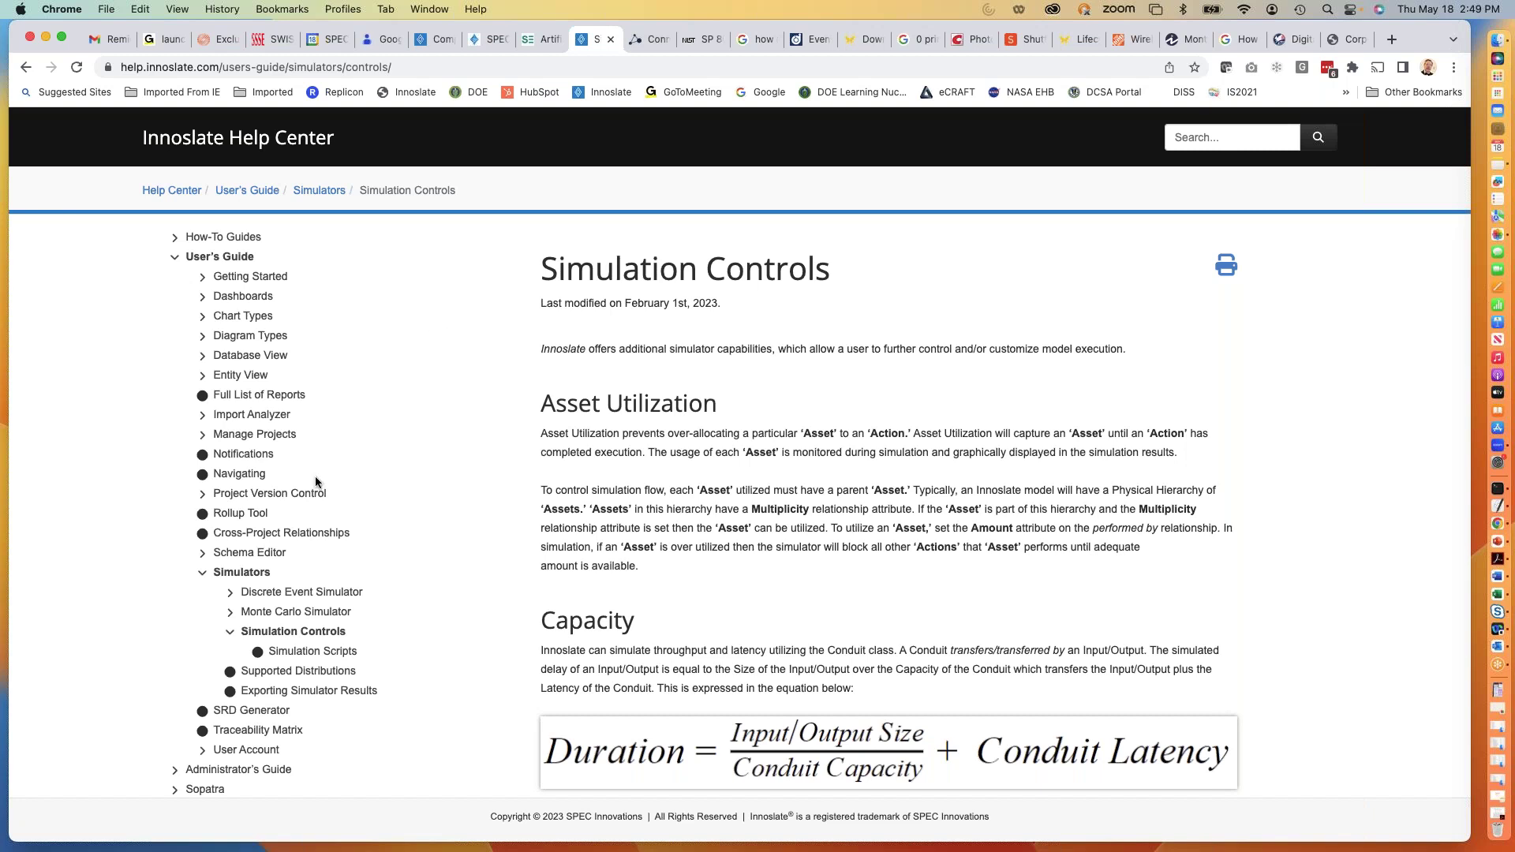
Open the Simulation Scripts help page and review its predefined scripts, prompt functions and Simulator Scripting API table.
click(307, 653)
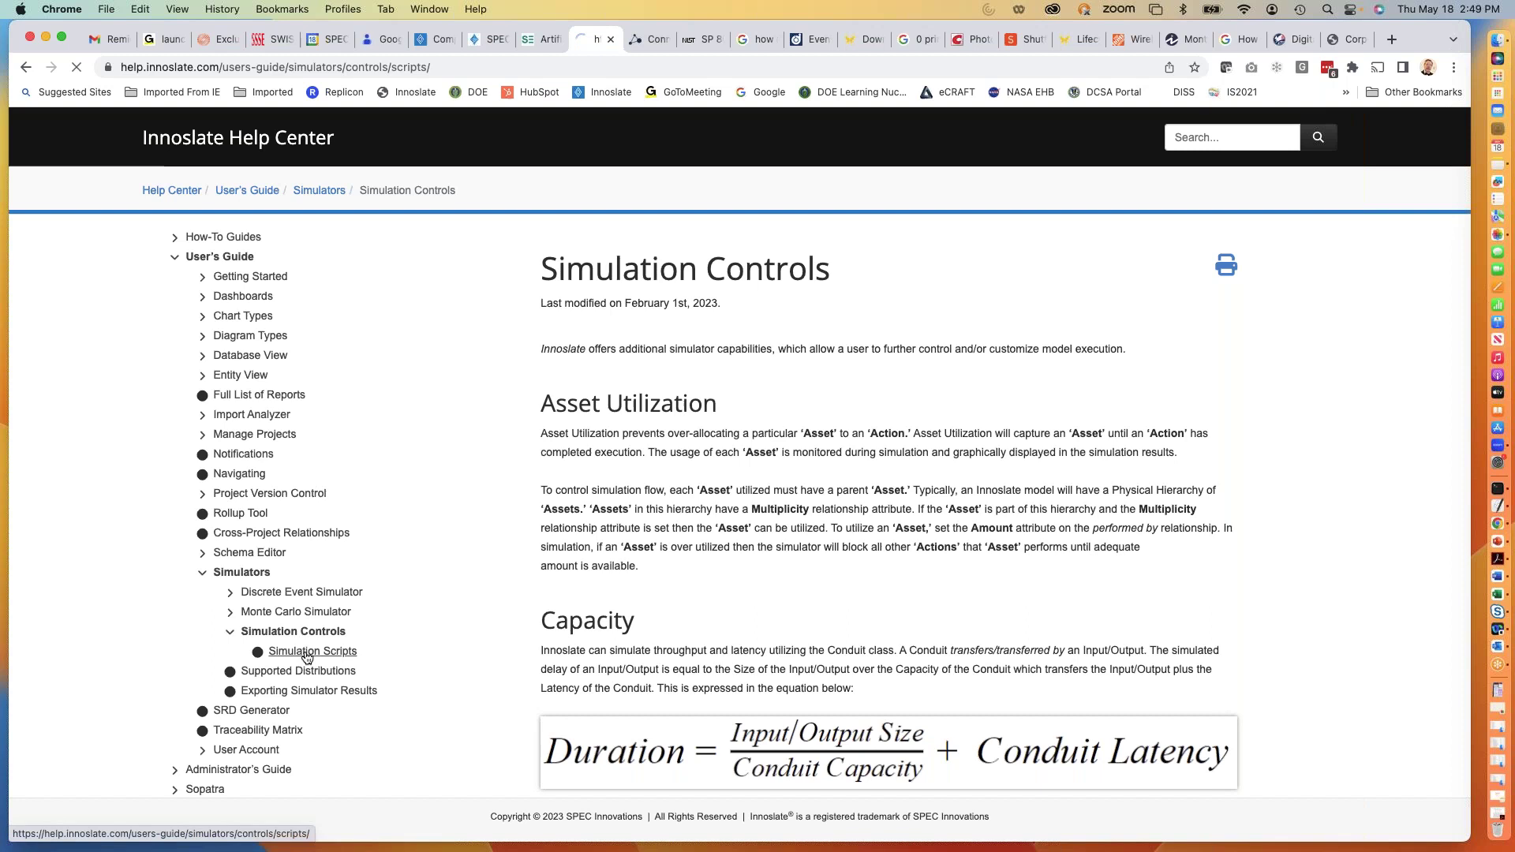
scroll(492, 566, down, 10)
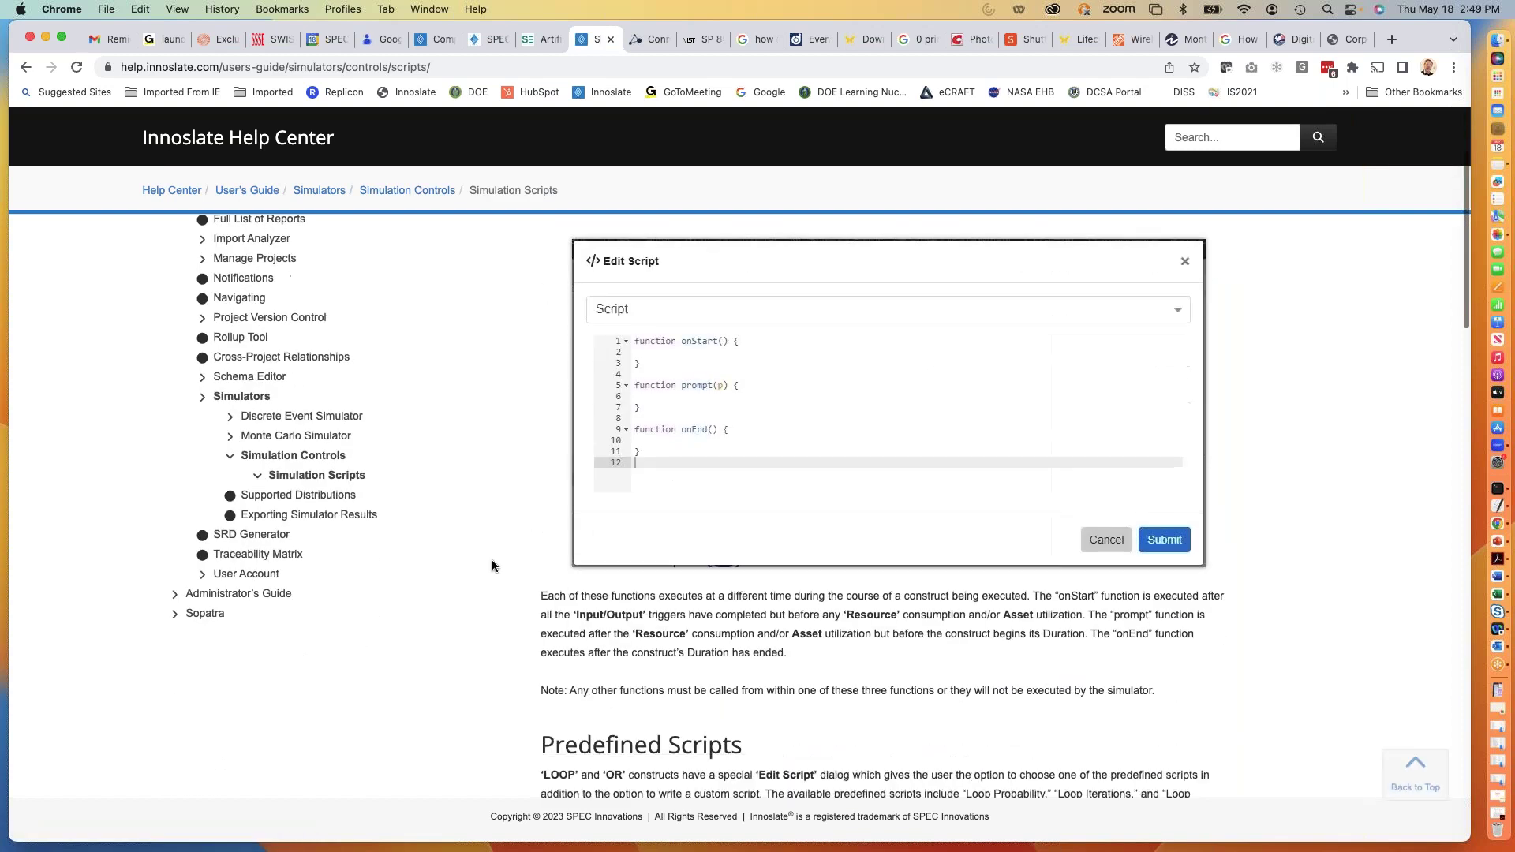
scroll(493, 566, down, 15)
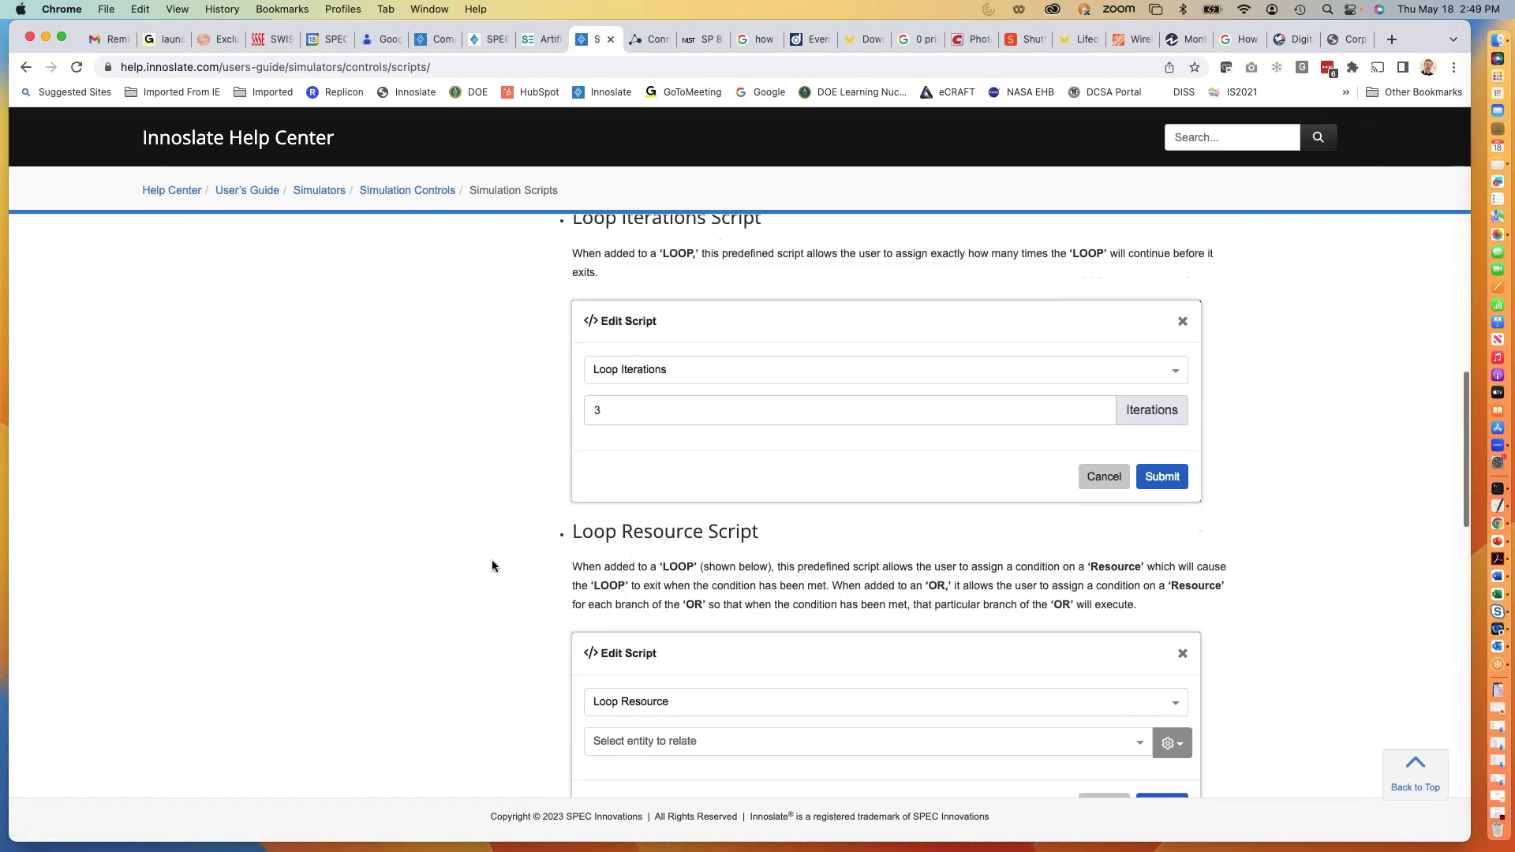
scroll(493, 566, down, 10)
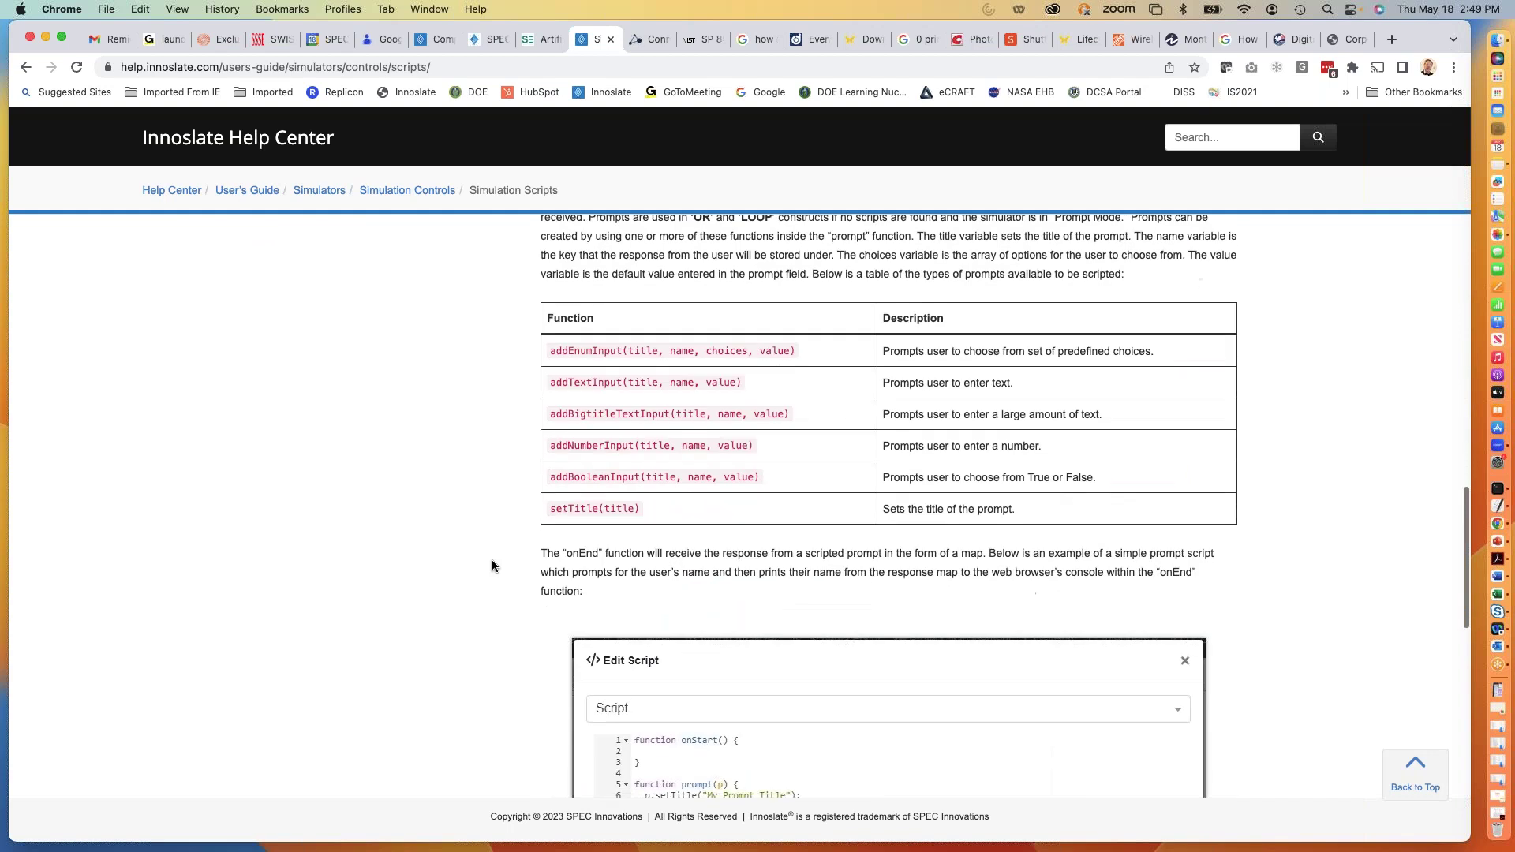
scroll(492, 560, down, 10)
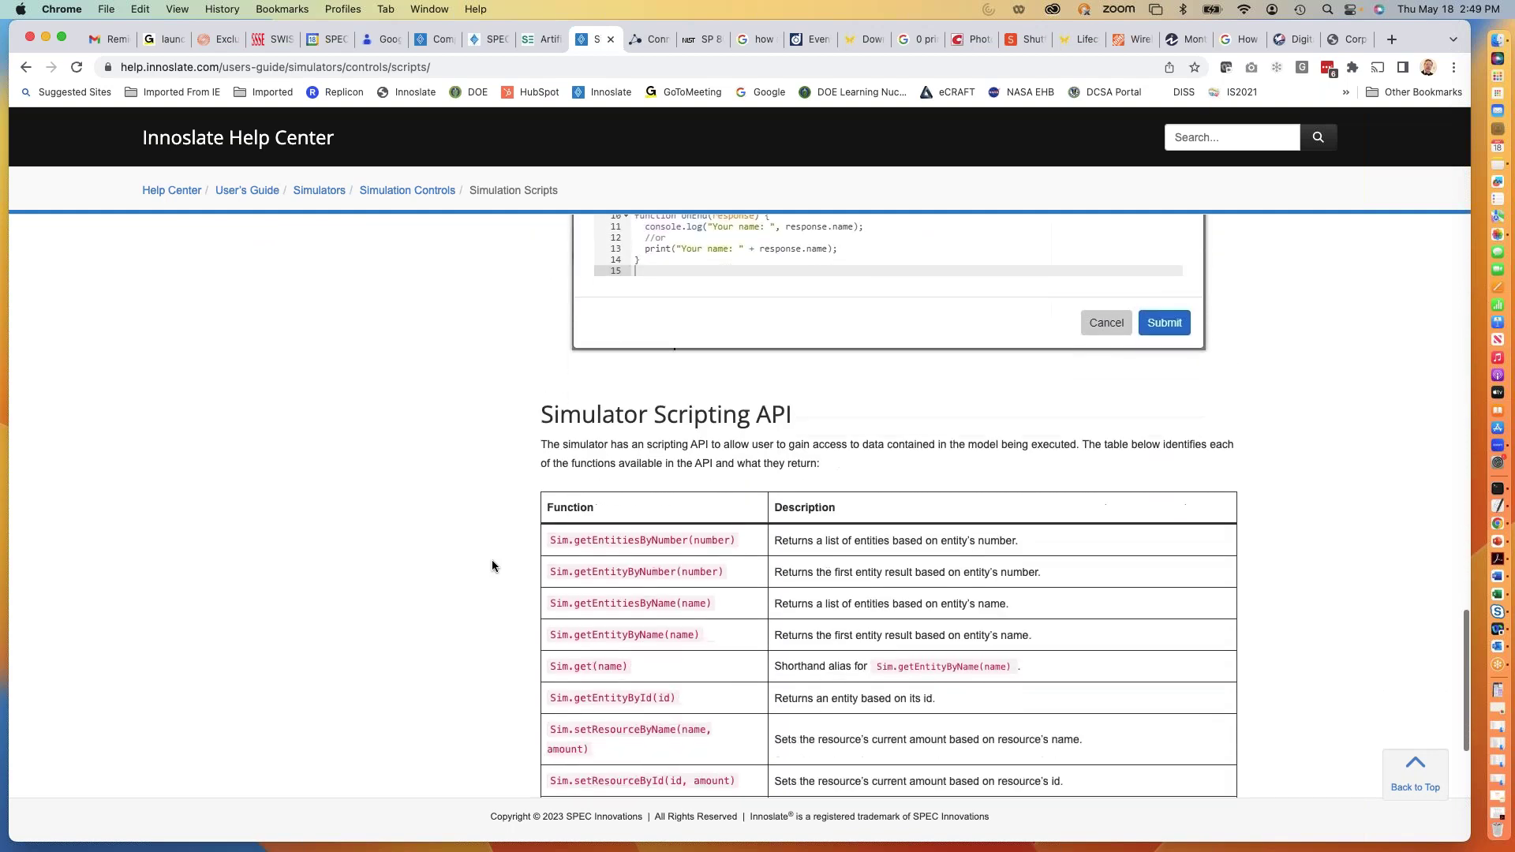
scroll(492, 562, up, 15)
scroll(493, 565, up, 20)
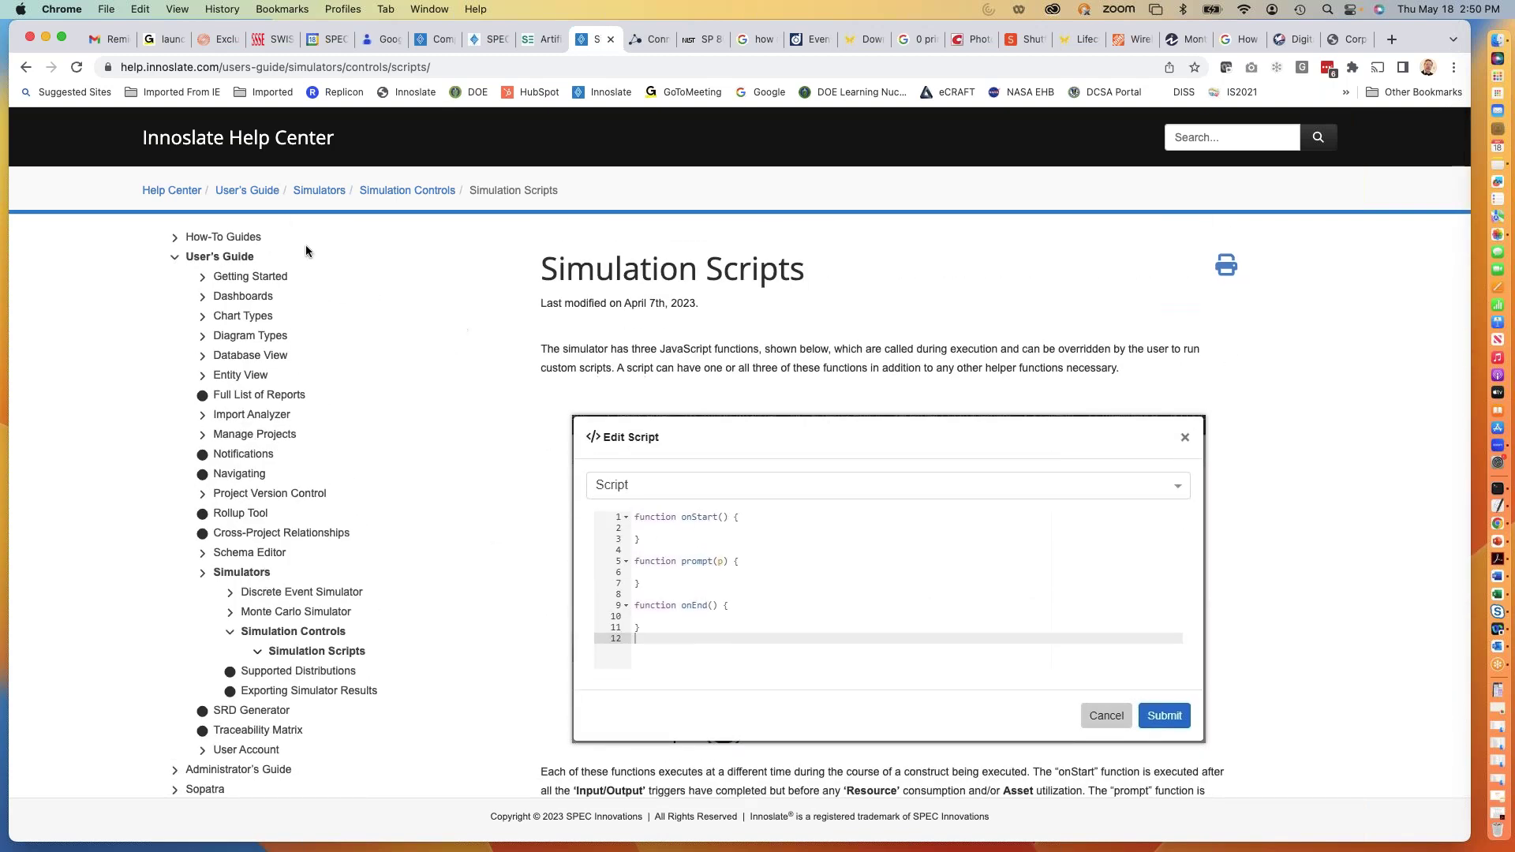
Return to the Help Center, open the Innoslate/STK/MATLAB Co-simulation guide and review its STK model and integration API sections.
click(171, 191)
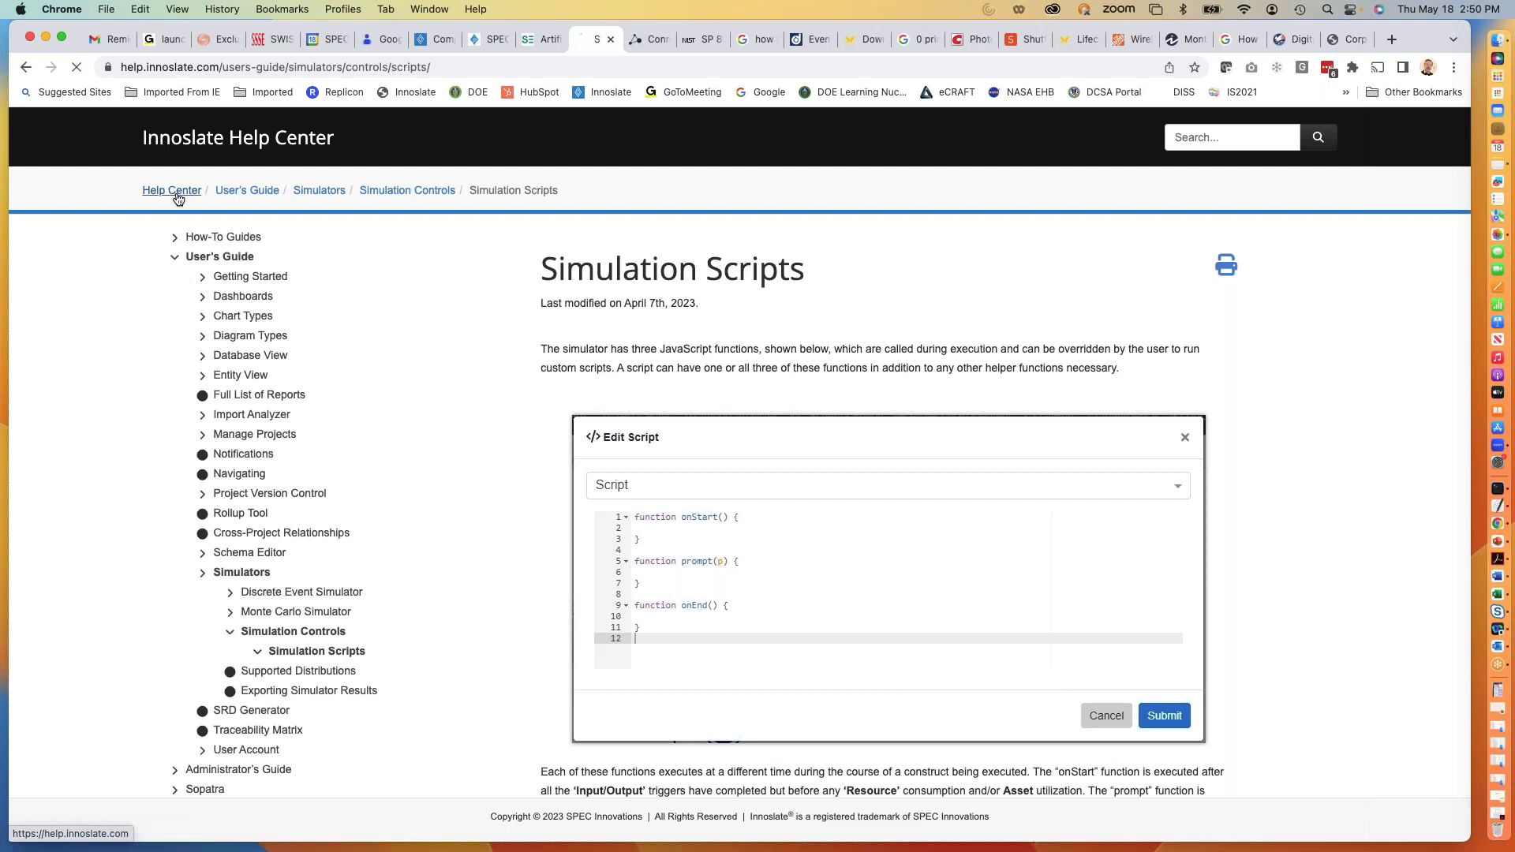
click(299, 655)
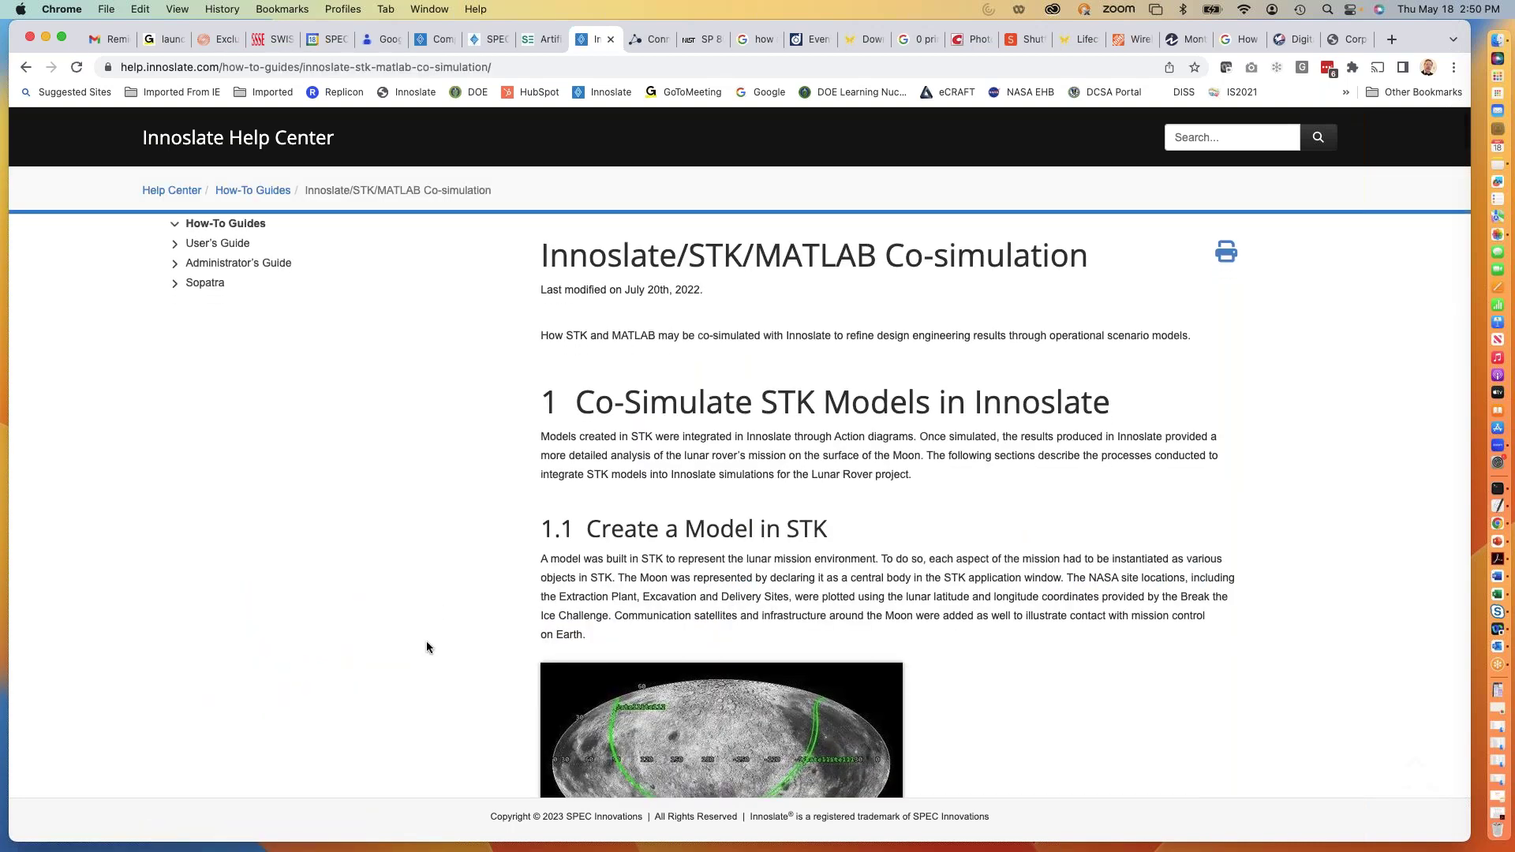
scroll(426, 641, down, 4)
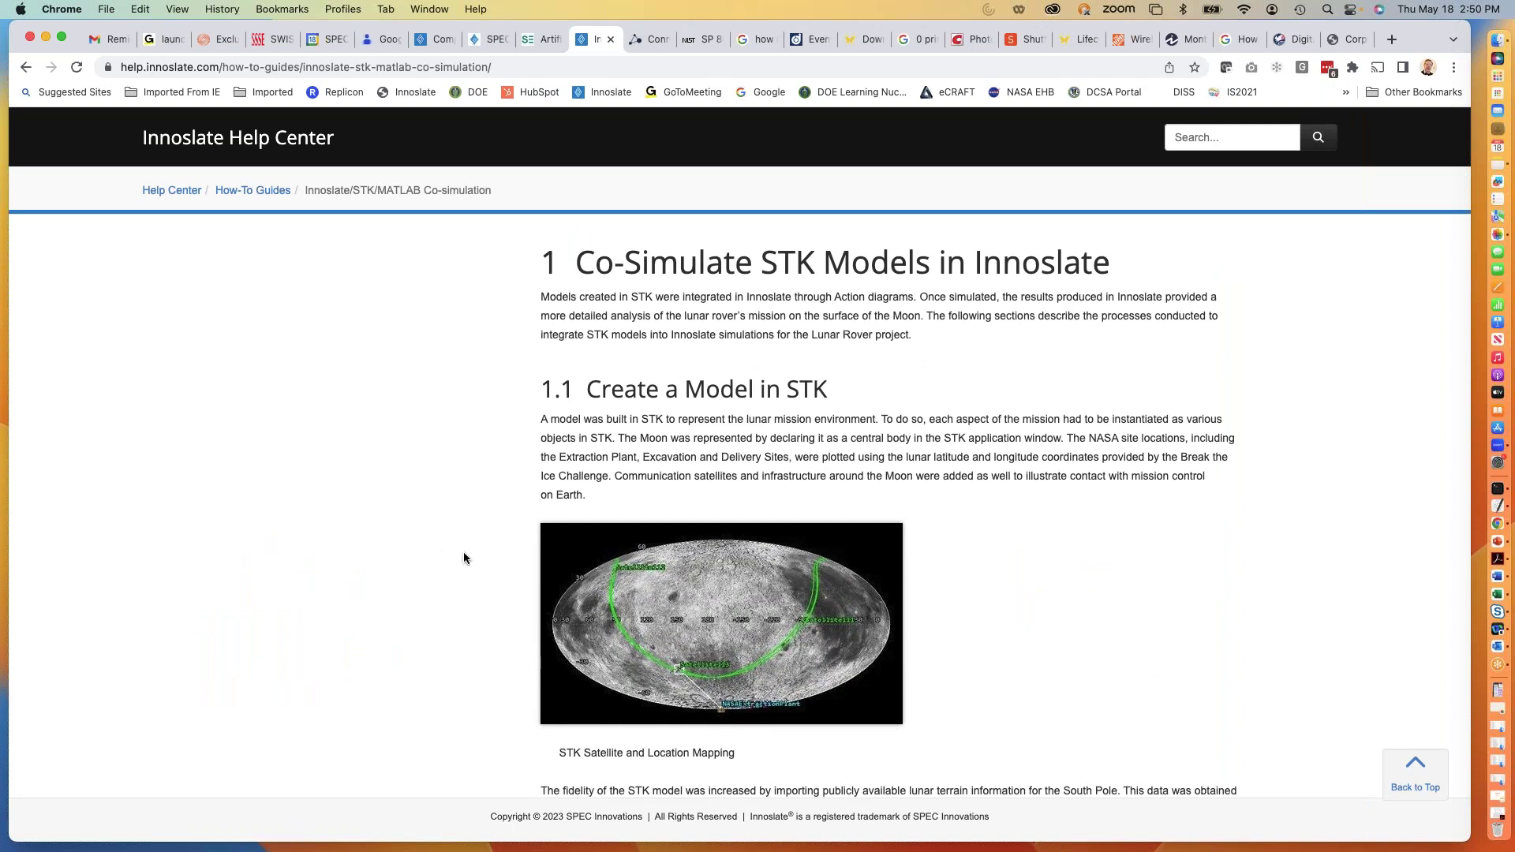
scroll(463, 553, down, 10)
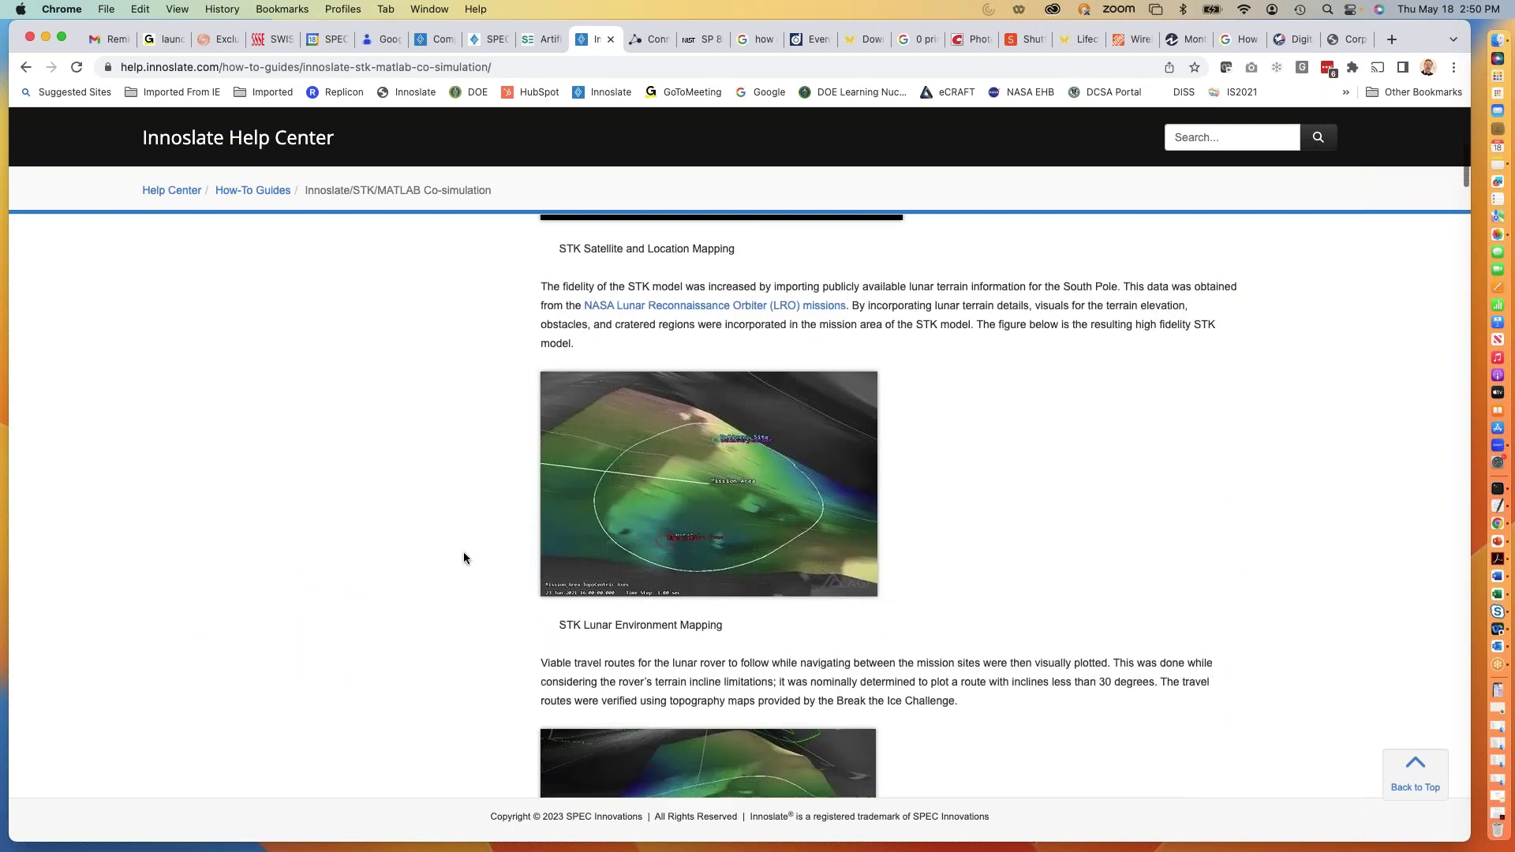
scroll(492, 492, down, 7)
scroll(492, 494, down, 14)
scroll(492, 498, down, 9)
scroll(491, 498, down, 7)
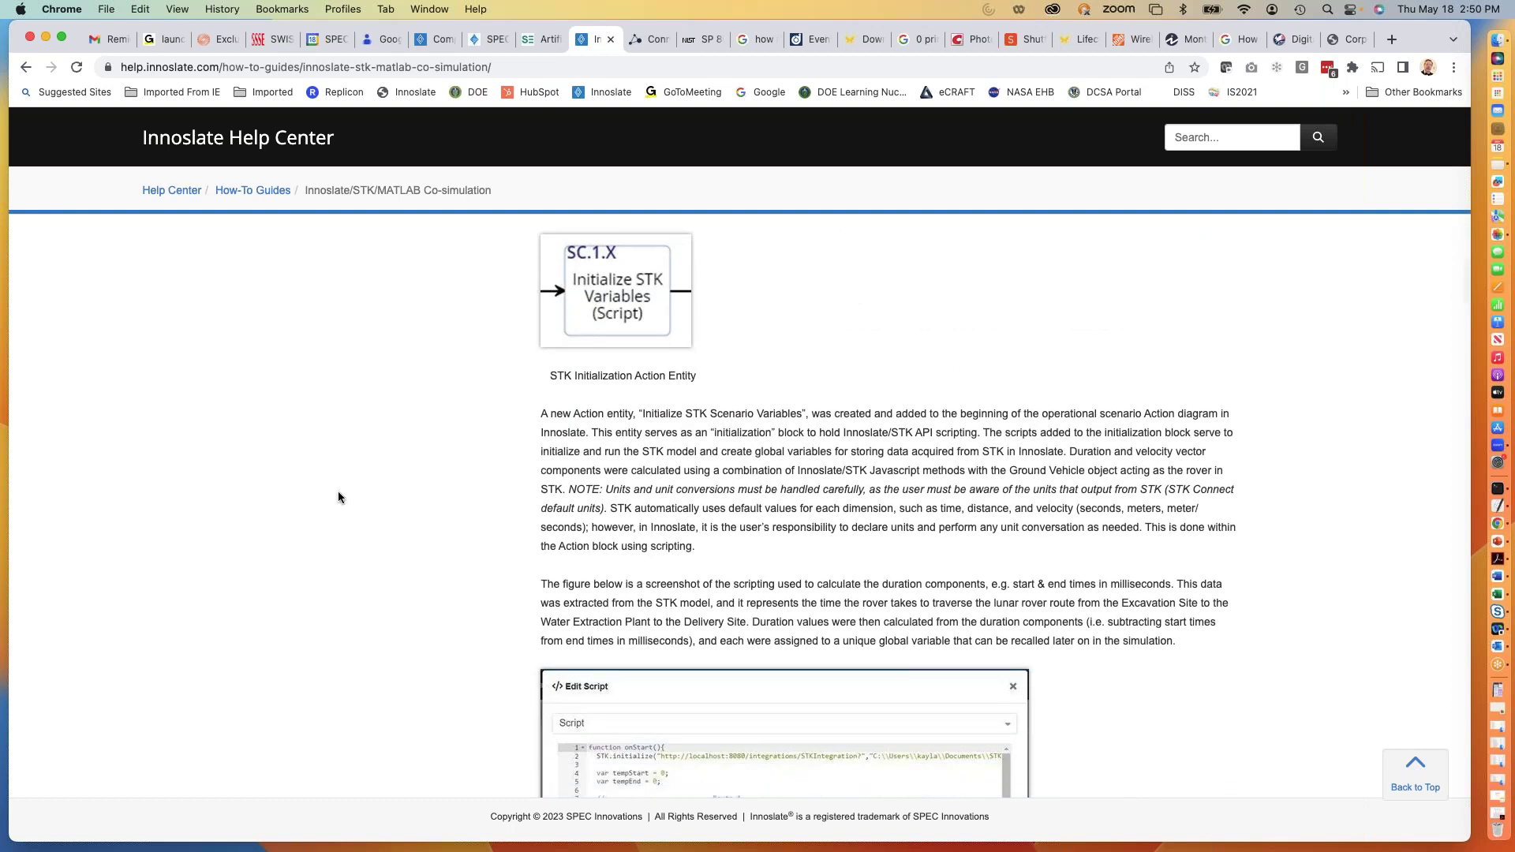
scroll(338, 496, up, 8)
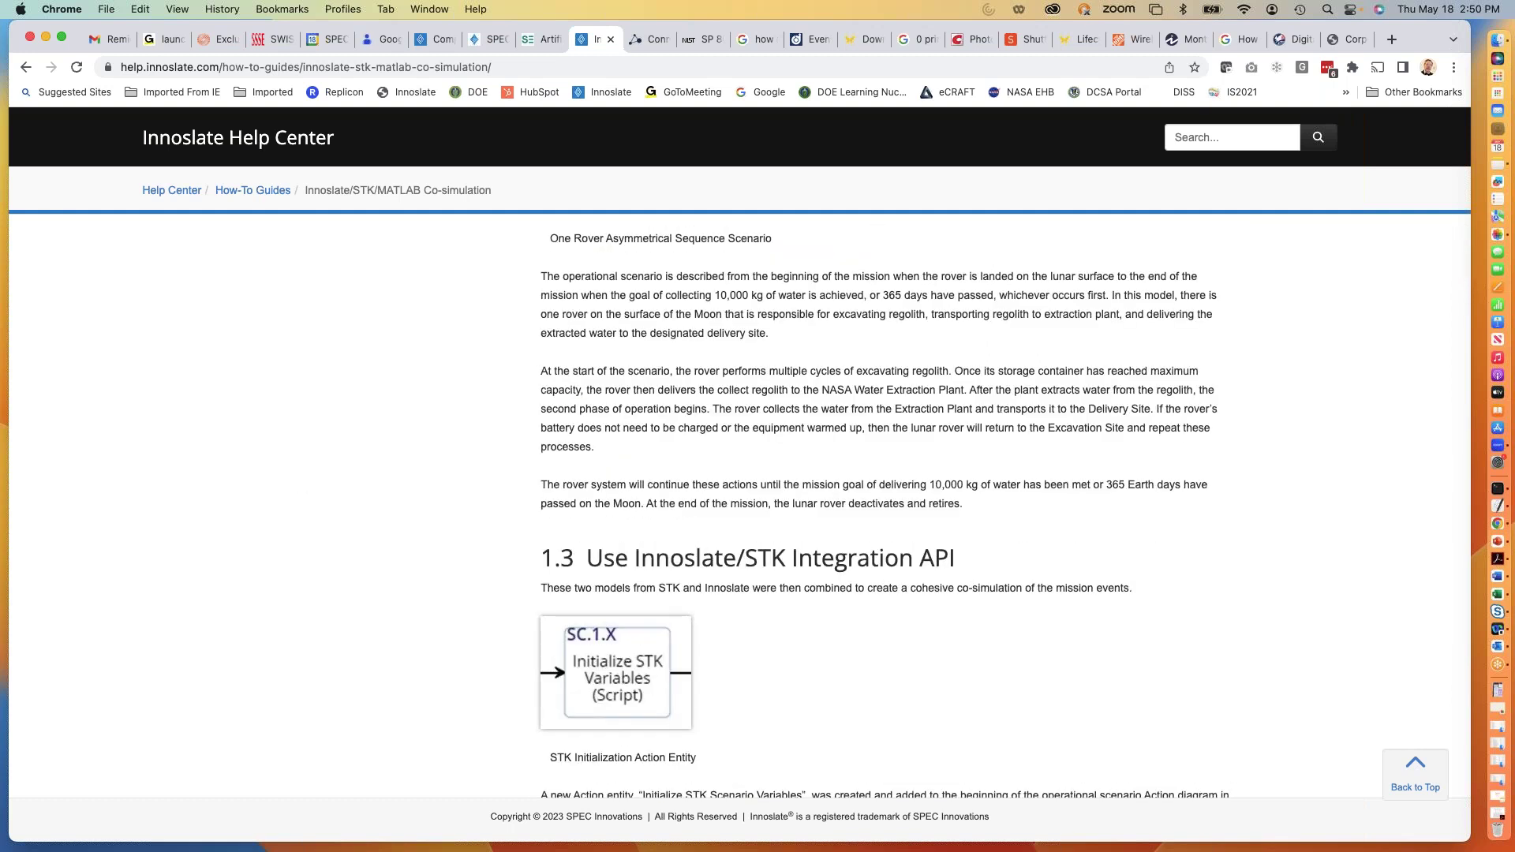